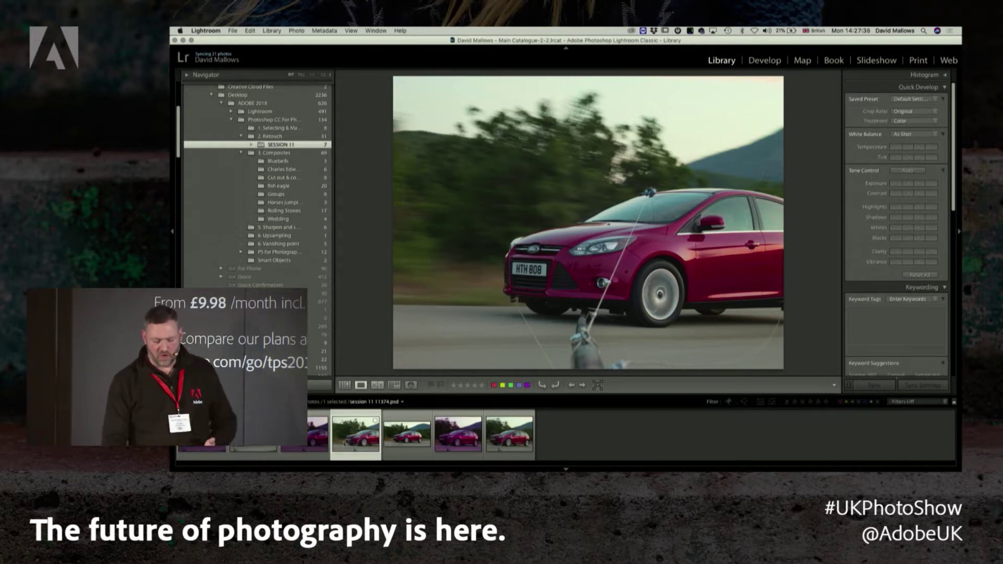
Select the raw photo session 11 11374.IIQ and open it for developing
{"action": "left_click", "coordinate": [407, 433]}
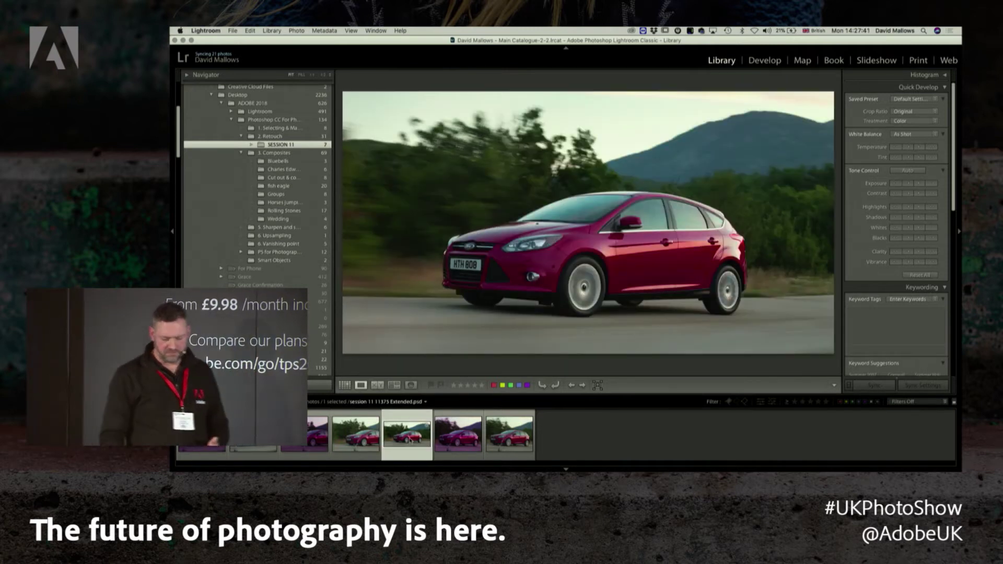
{"action": "key", "text": "Left"}
{"action": "key", "text": "Left"}
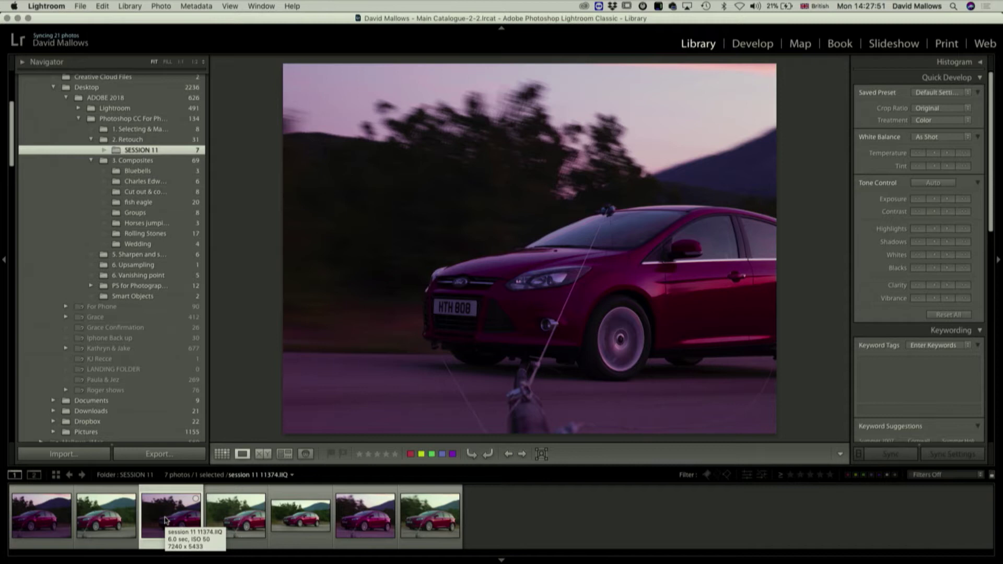
{"action": "key", "text": "super+equal"}
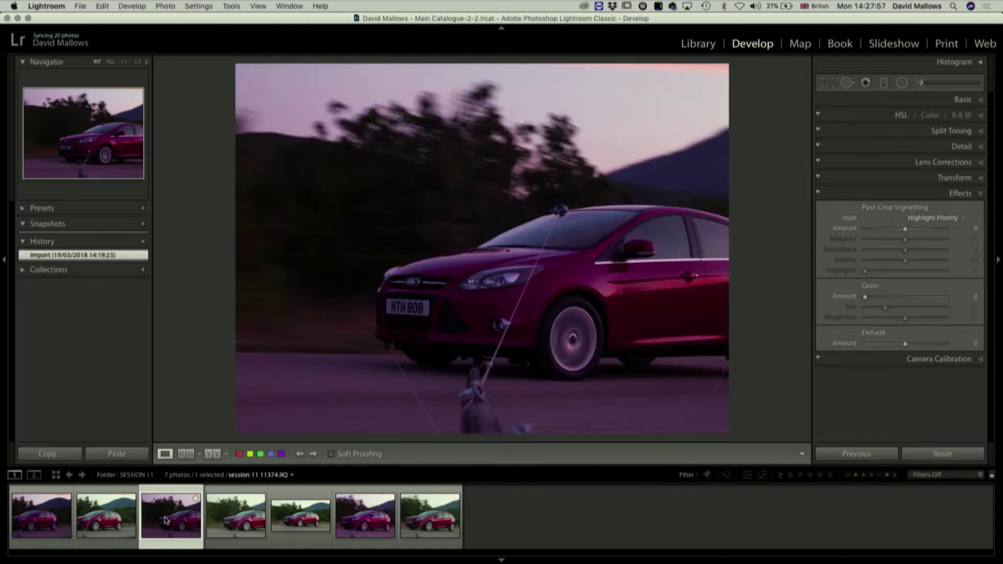
Adjust the photo's basic tone with Exposure +0.45 and Auto settings, and set its Tint to -24
{"action": "left_click", "coordinate": [966, 101]}
{"action": "left_click_drag", "start_coordinate": [905, 186], "coordinate": [910, 188]}
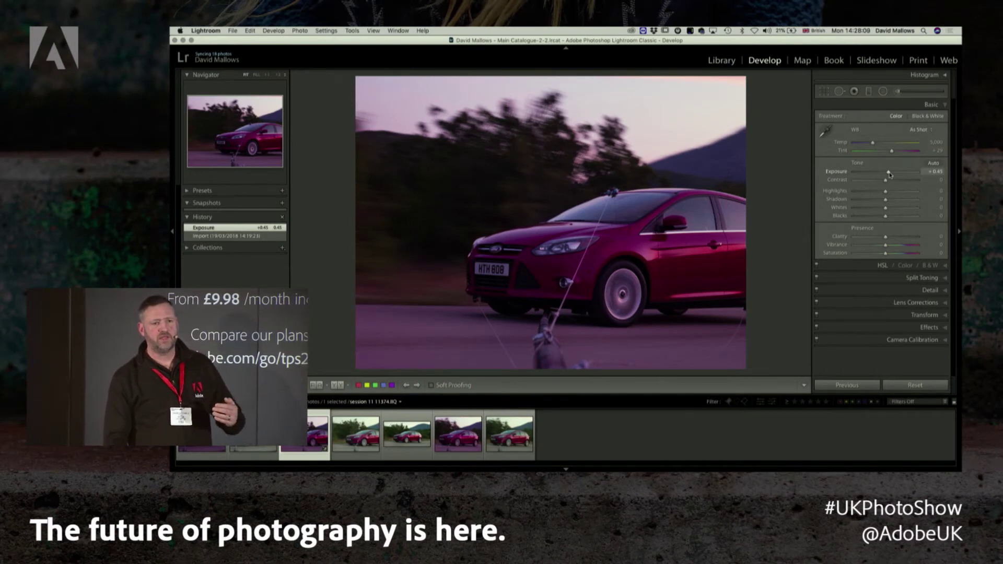
{"action": "left_click", "coordinate": [934, 164]}
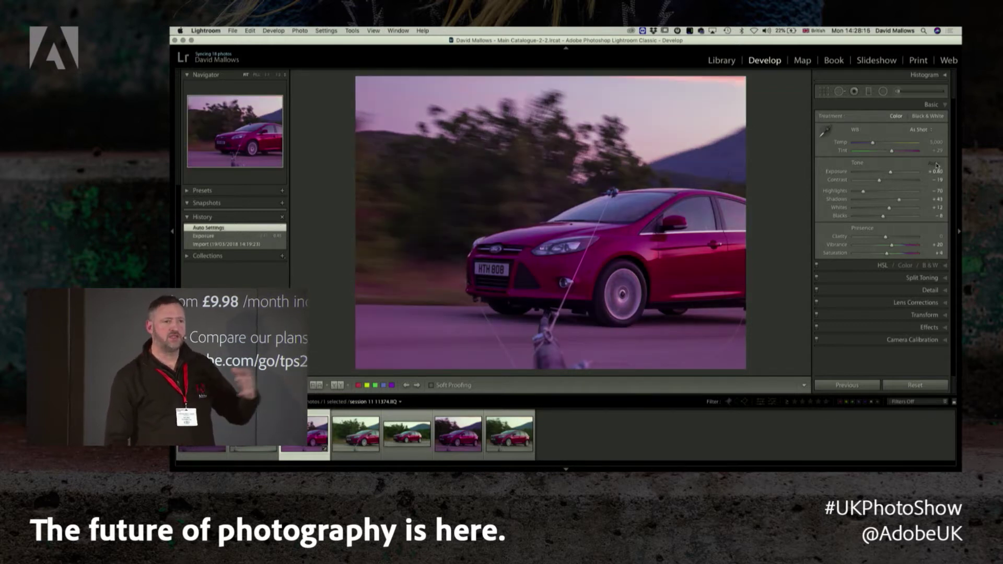
{"action": "left_click_drag", "start_coordinate": [891, 151], "coordinate": [881, 150]}
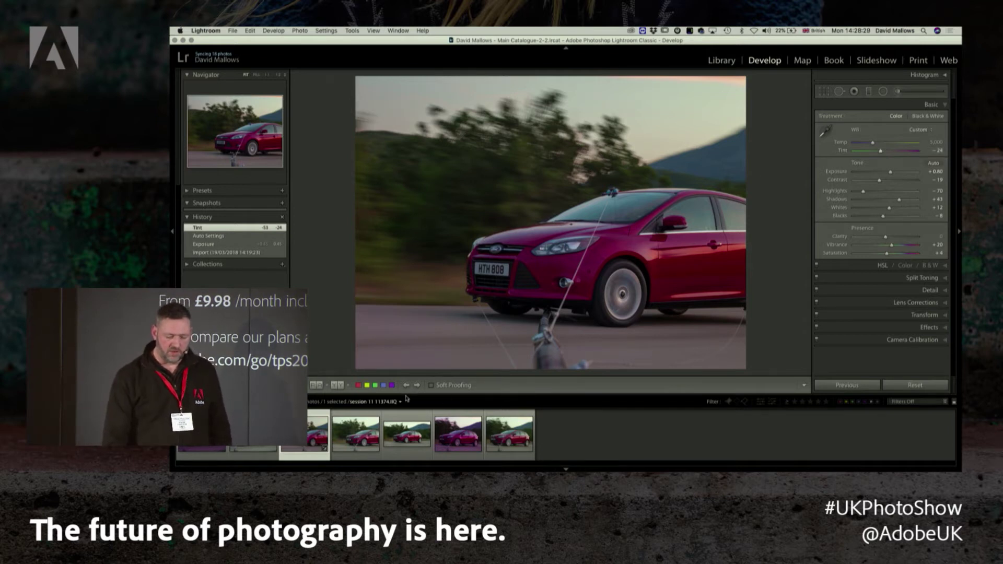
Add session 11 11373.IIQ to the selection and synchronize only the Basic Tone settings from session 11 11374.IIQ to it
{"action": "left_click", "coordinate": [207, 448], "text": "super"}
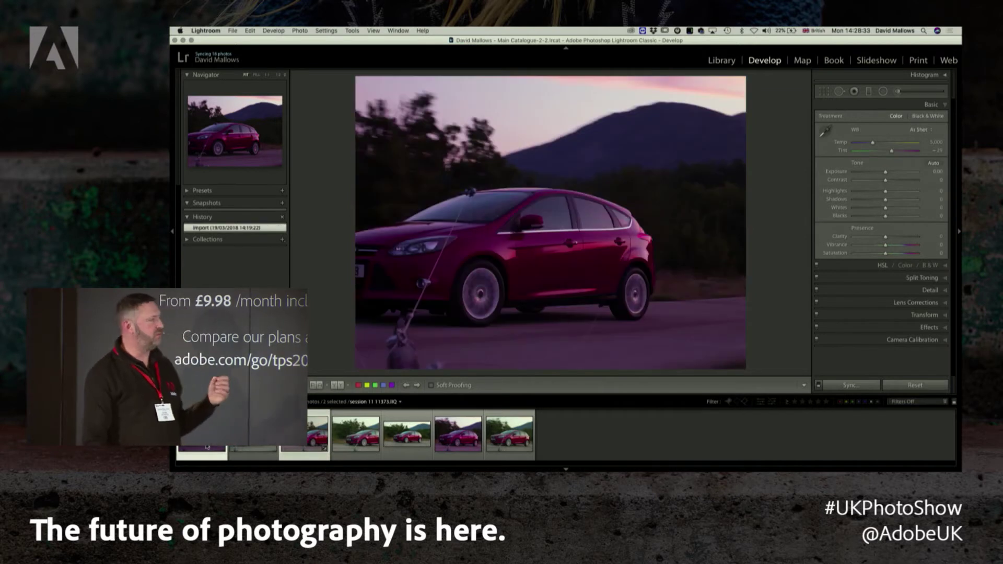
{"action": "key", "text": "super+Right"}
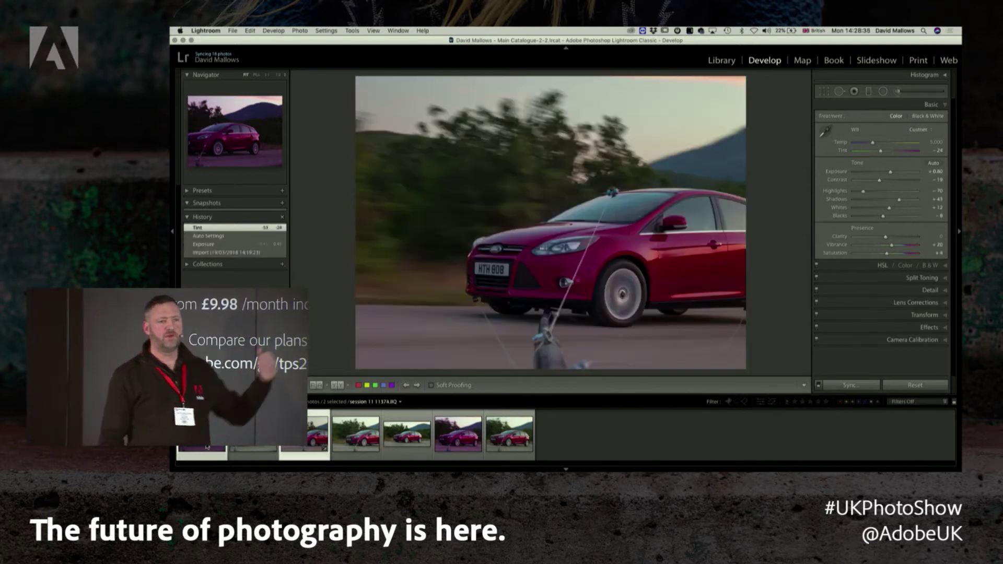
{"action": "key", "text": "super+Right"}
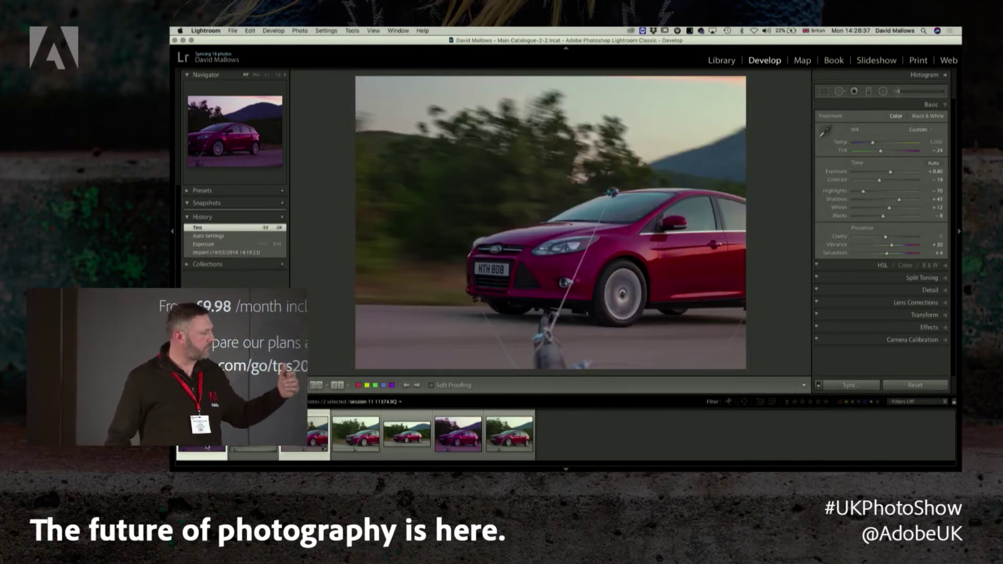
{"action": "key", "text": "super+Right"}
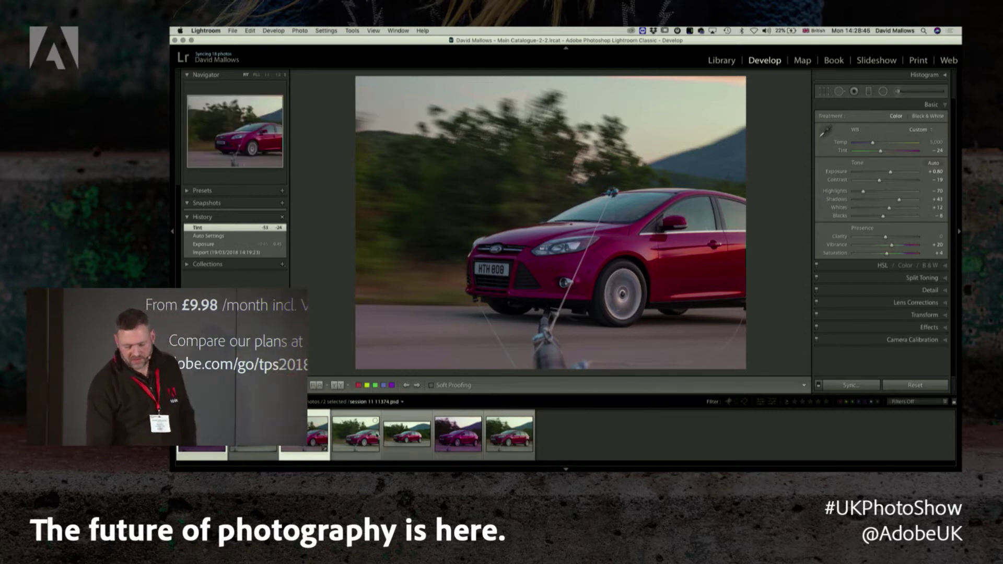
{"action": "left_click", "coordinate": [842, 386]}
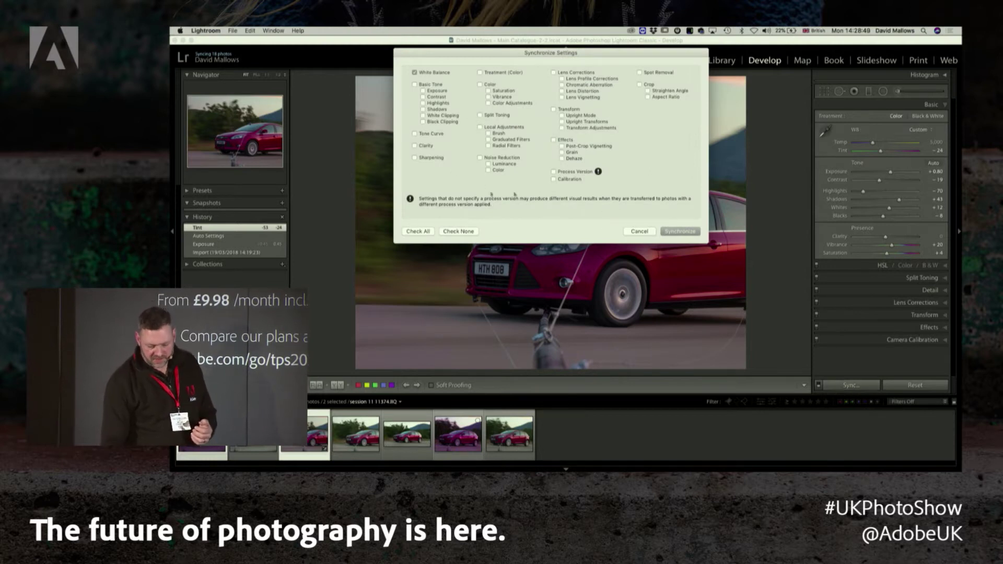
{"action": "left_click", "coordinate": [415, 85]}
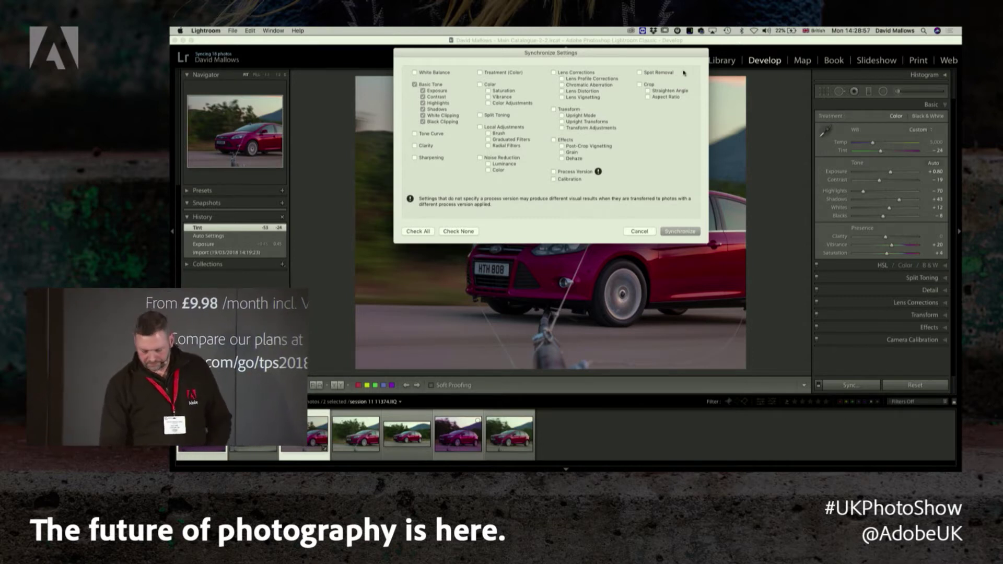
{"action": "left_click", "coordinate": [674, 231]}
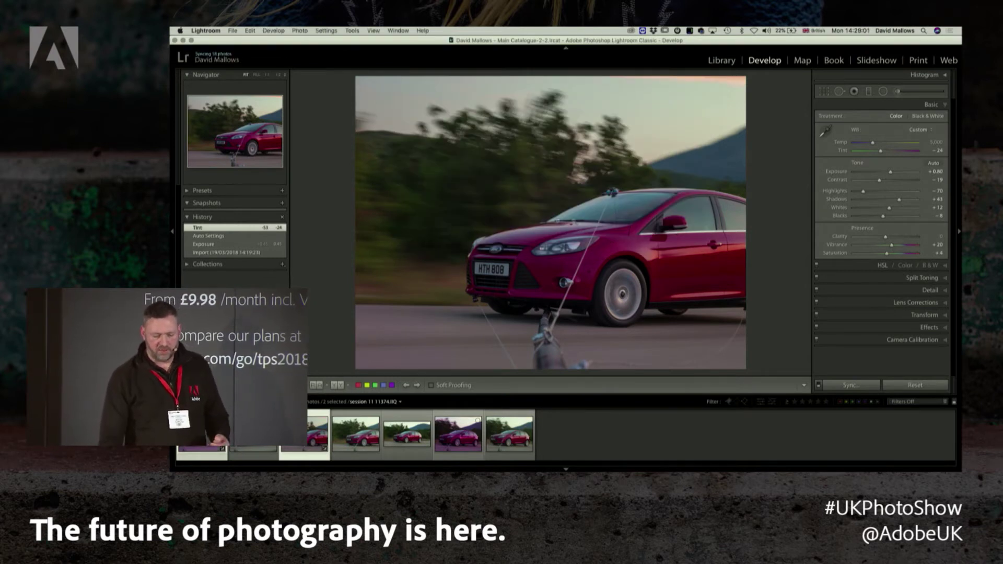
Compare the two selected raw photos in turn to check the synchronized settings
{"action": "left_click", "coordinate": [318, 434]}
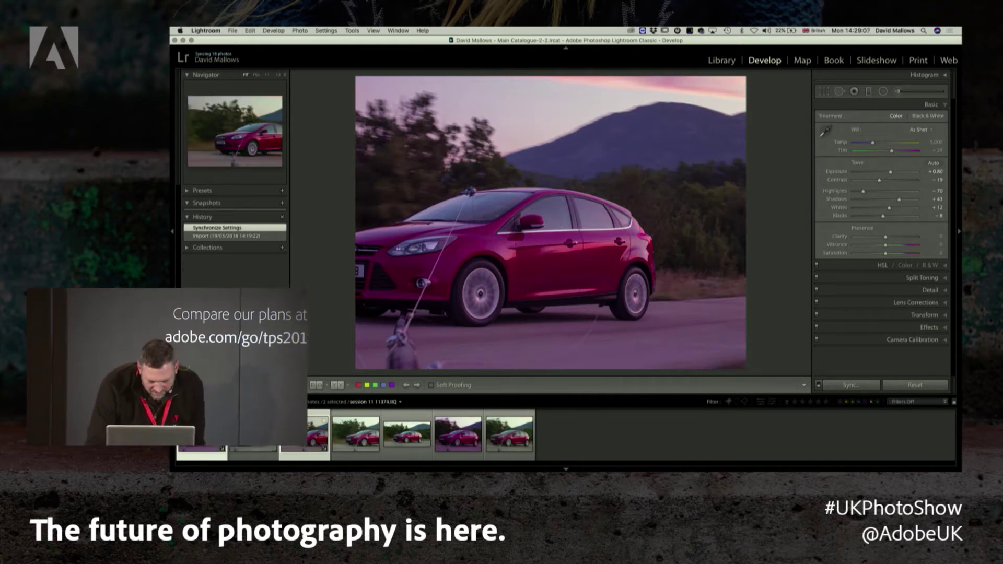
{"action": "left_click", "coordinate": [319, 434]}
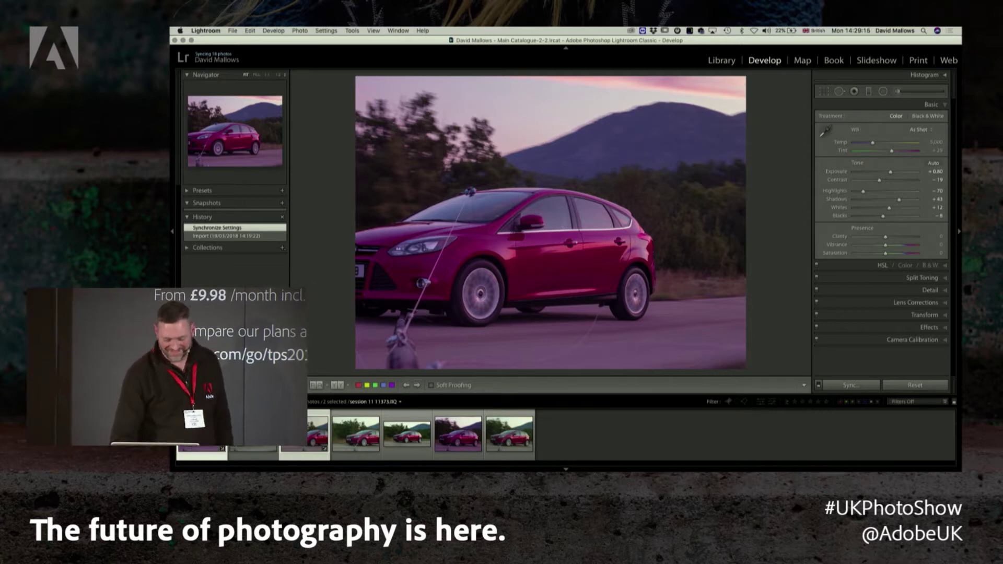
{"action": "left_click", "coordinate": [639, 167]}
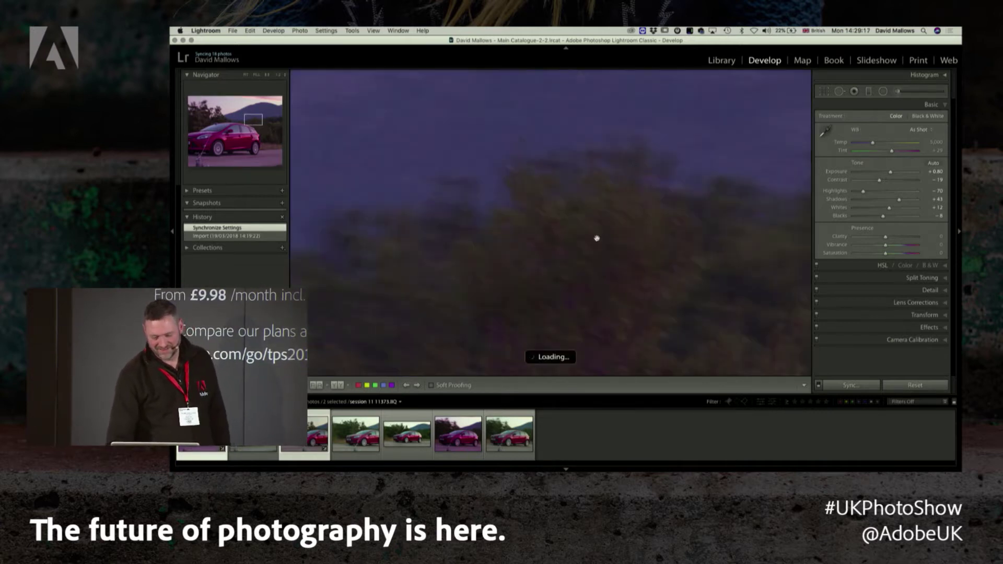
{"action": "left_click", "coordinate": [597, 239]}
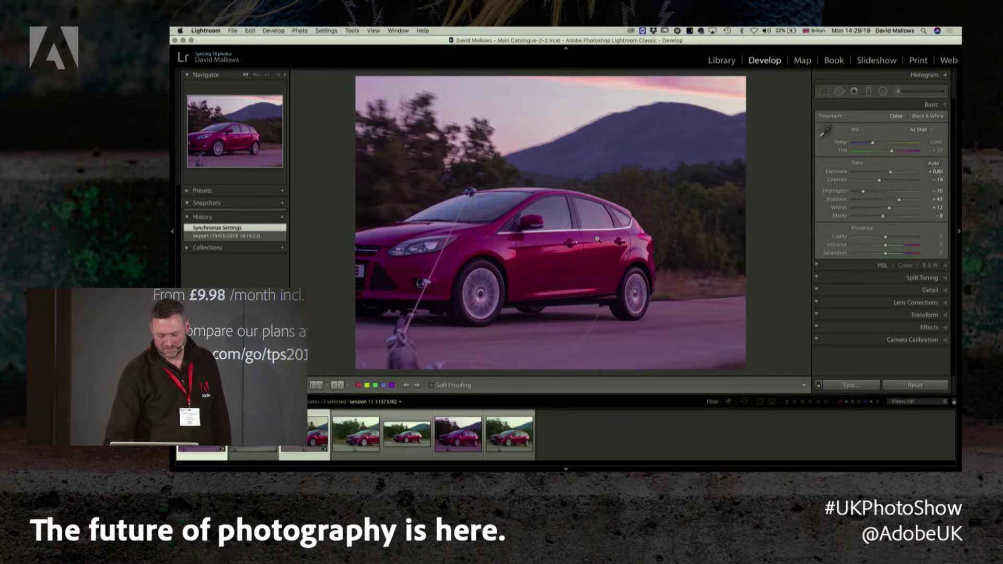
{"action": "left_click", "coordinate": [304, 453]}
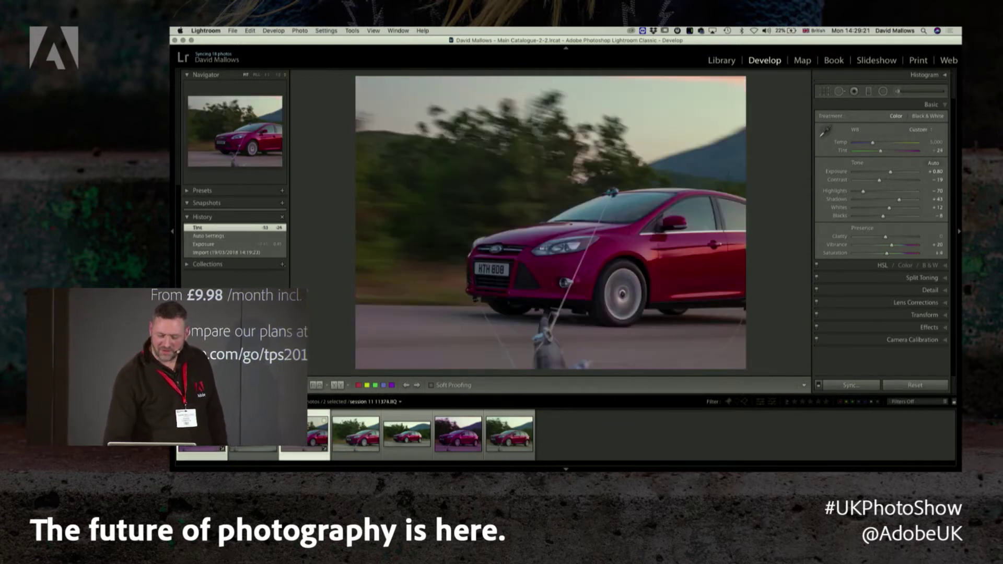
{"action": "key", "text": "Right"}
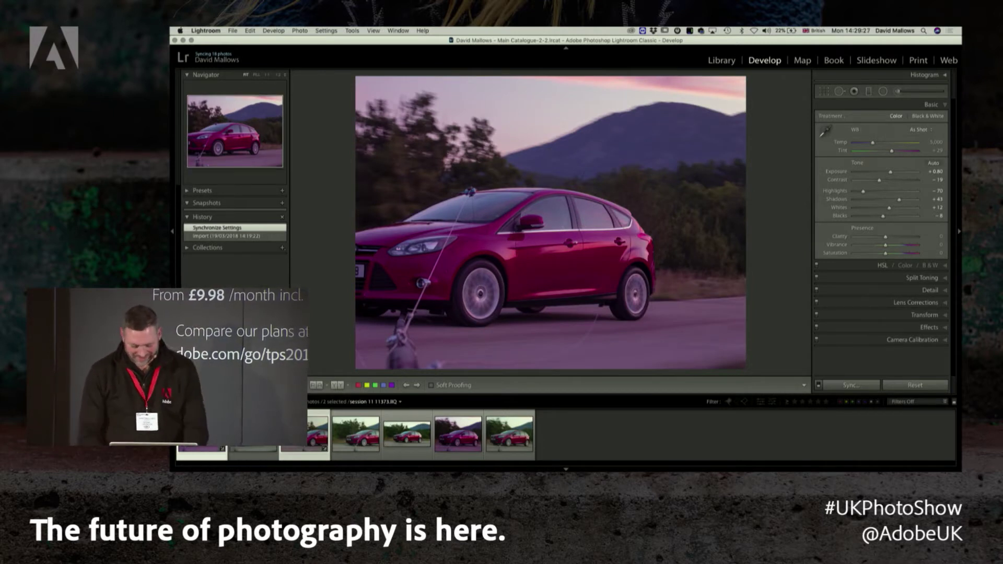
Try synchronizing White Balance and Basic Tone from session 11 11373.IIQ to the other selected photo, and undo the synchronization
{"action": "left_click", "coordinate": [850, 385]}
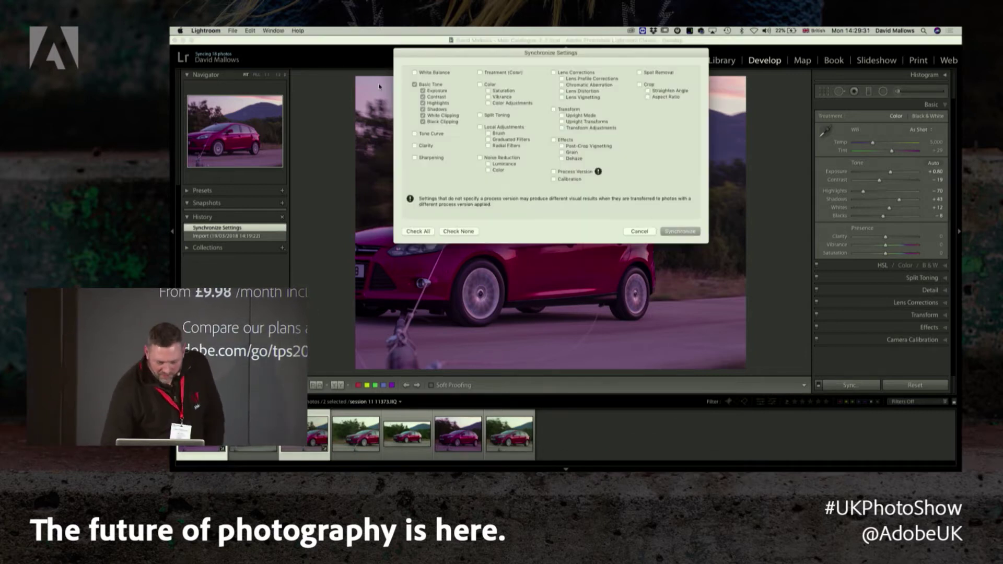
{"action": "left_click", "coordinate": [415, 73]}
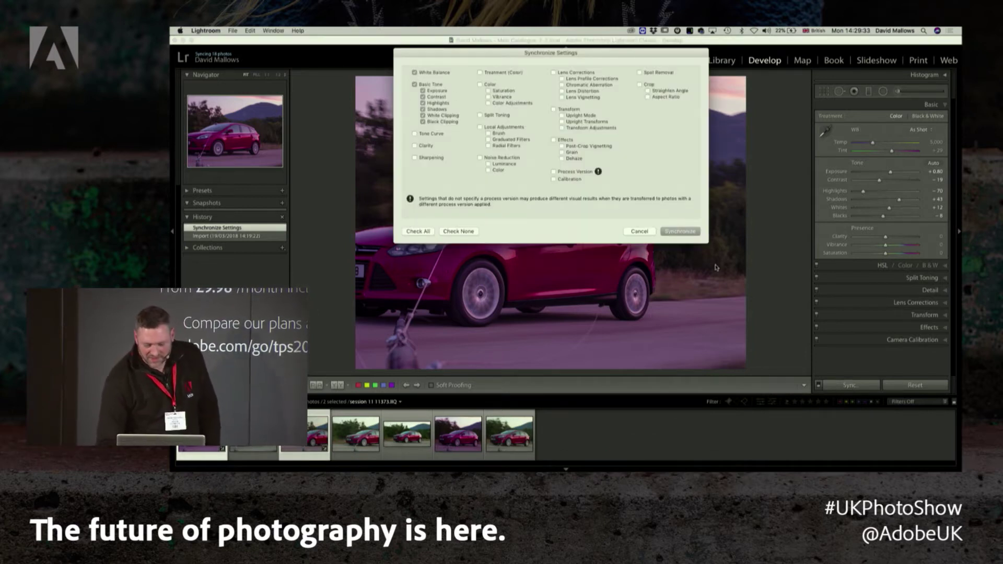
{"action": "left_click", "coordinate": [680, 231]}
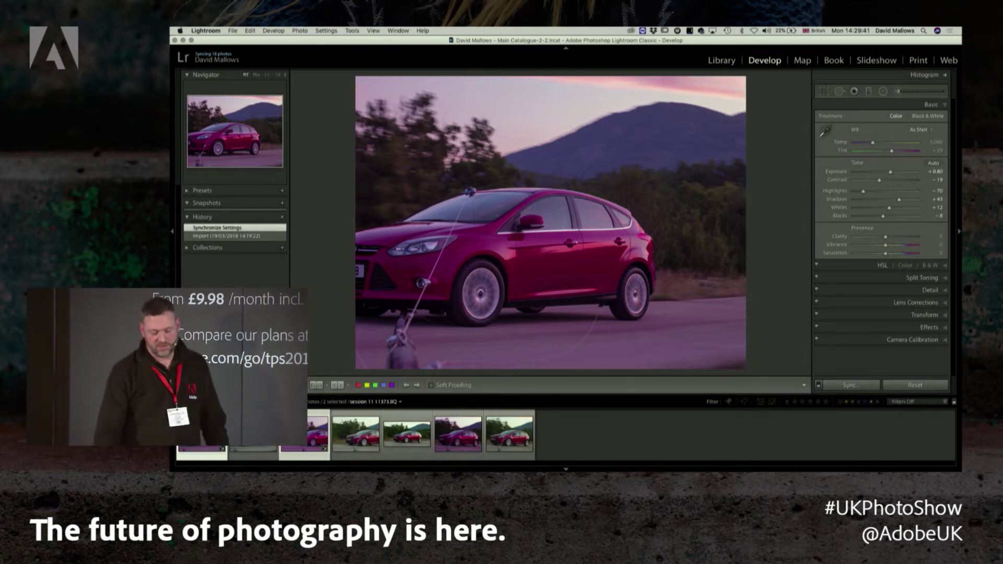
{"action": "key", "text": "Right"}
{"action": "key", "text": "super+z"}
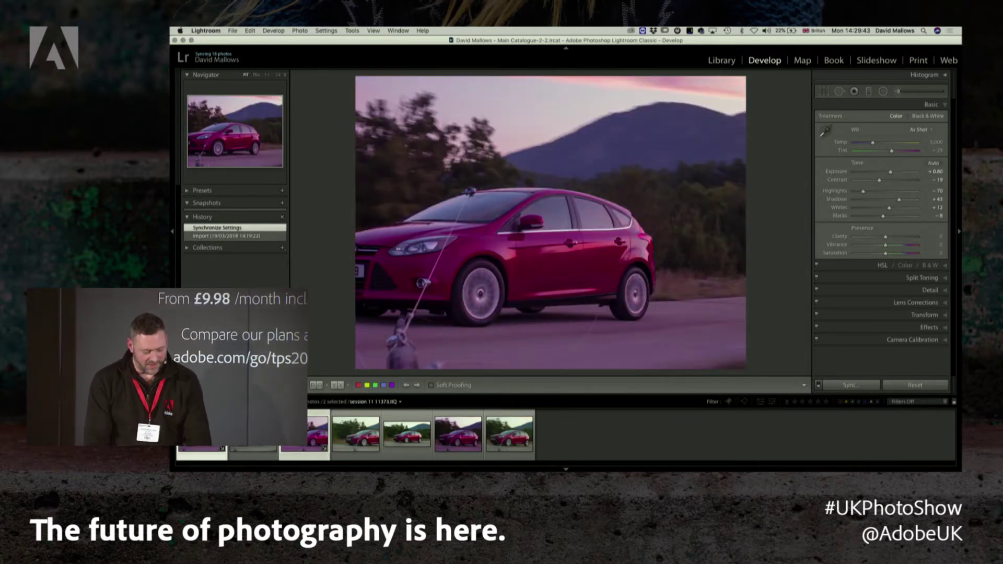
{"action": "key", "text": "super+z"}
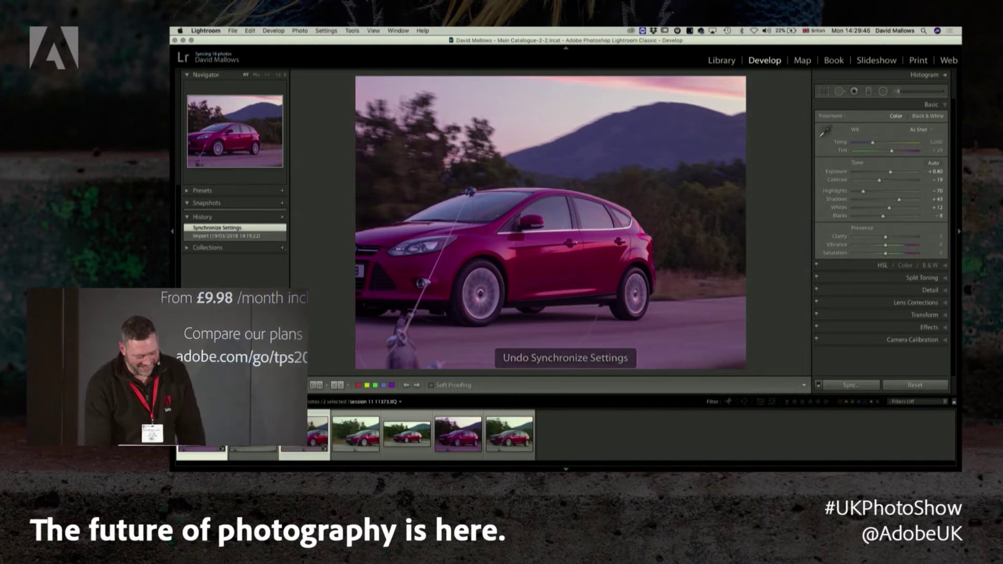
Make session 11 11374.IIQ the active photo and synchronize its White Balance and Basic Tone to the other selected photo
{"action": "key", "text": "super+z"}
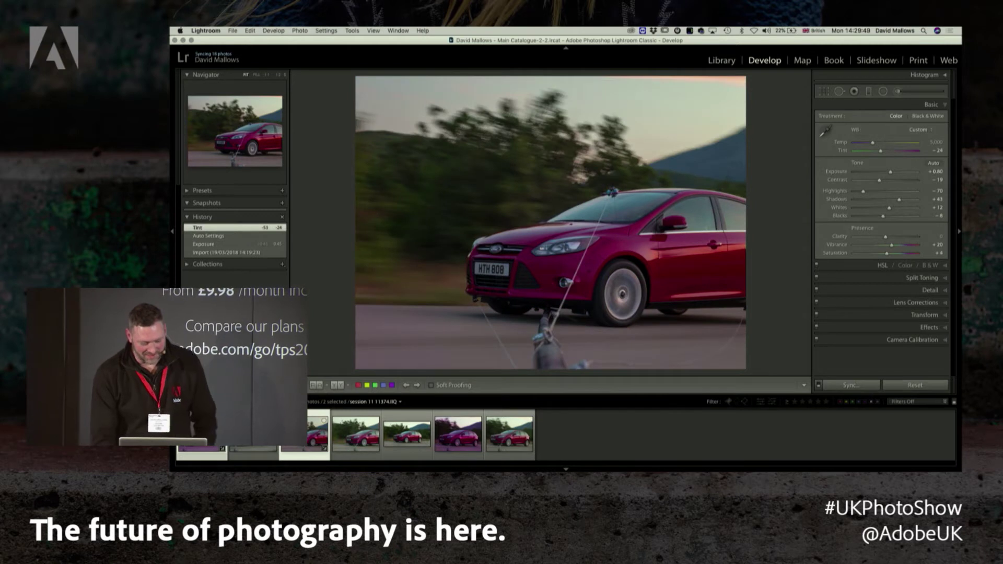
{"action": "left_click", "coordinate": [850, 385]}
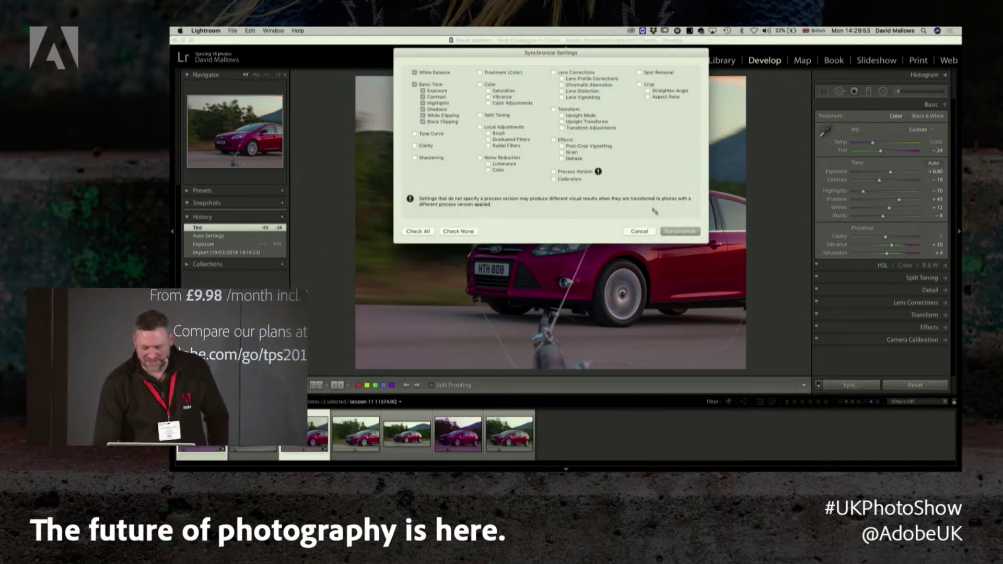
{"action": "left_click", "coordinate": [679, 230]}
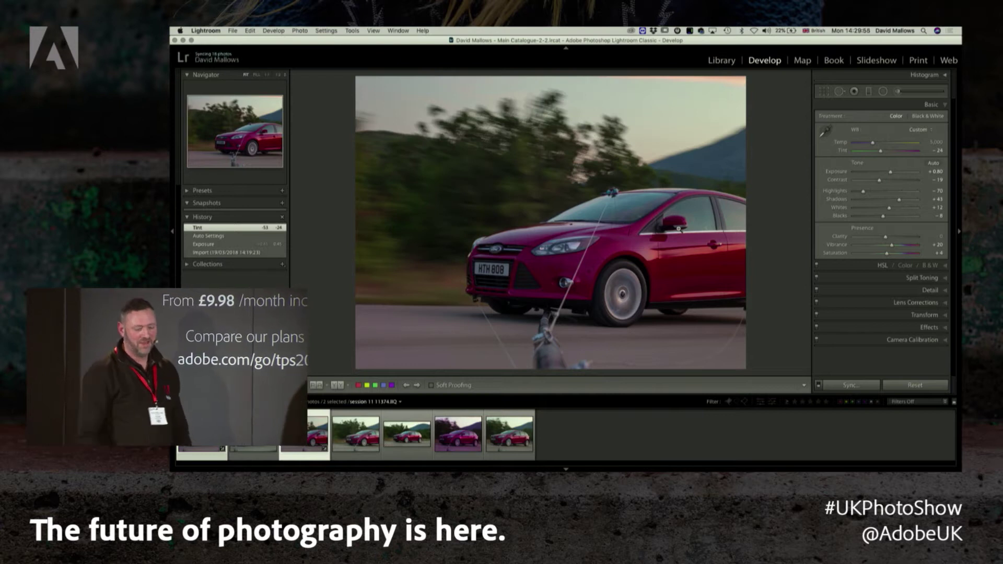
{"action": "key", "text": "Left"}
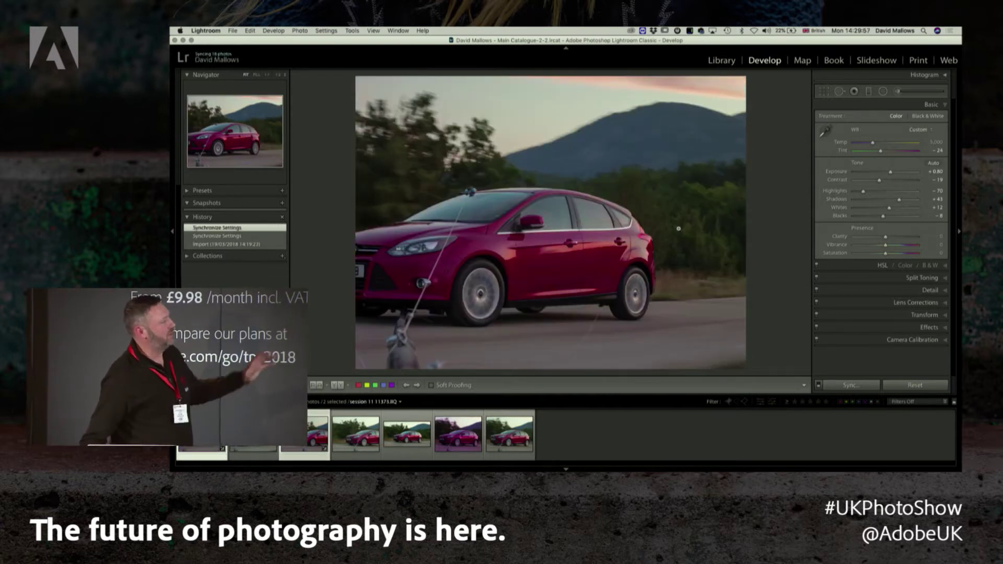
{"action": "key", "text": "Left"}
{"action": "key", "text": "Left"}
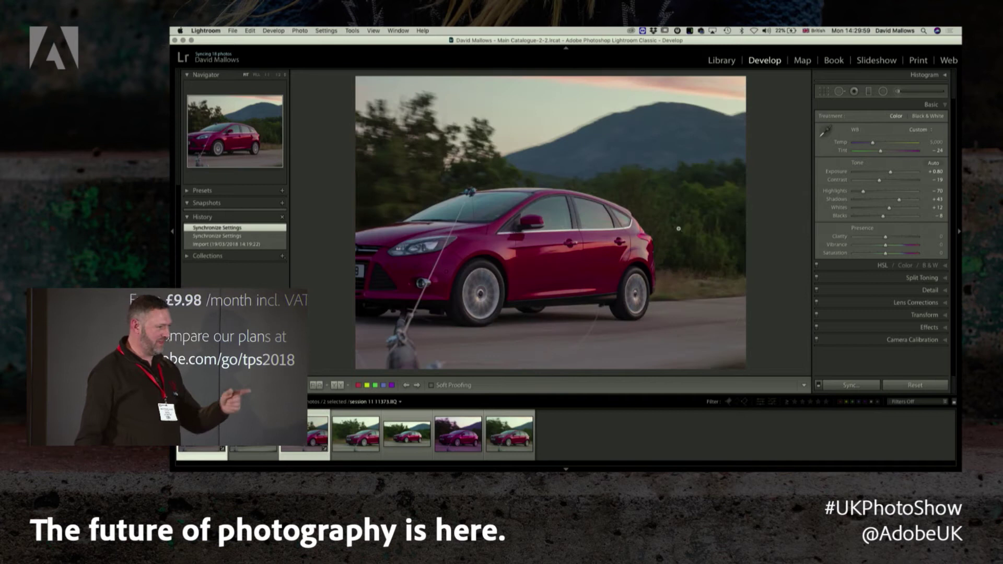
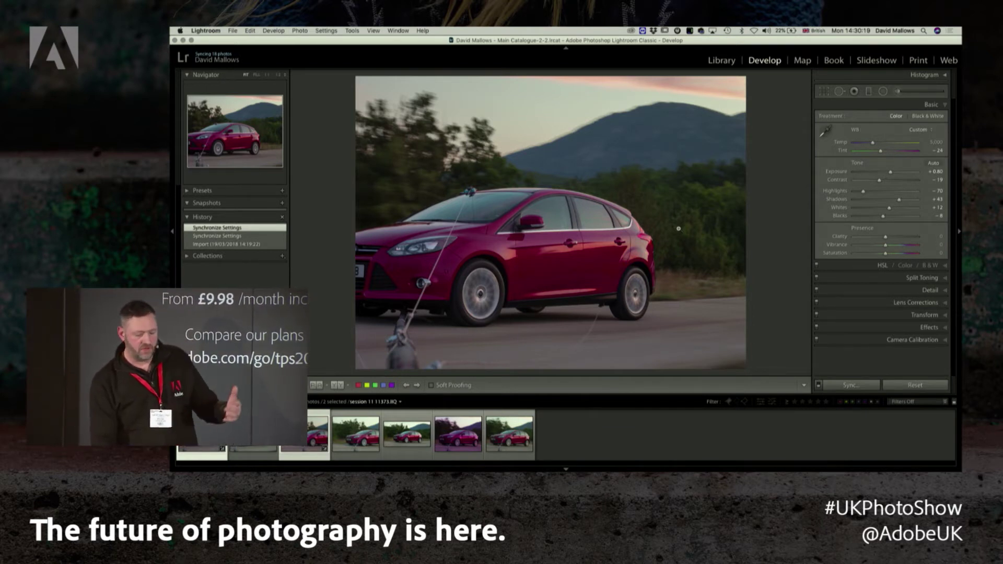
Merge the two selected photos to a panorama in Photoshop with Auto layout and Blend Images Together
{"action": "right_click", "coordinate": [678, 228]}
{"action": "mouse_move", "coordinate": [703, 301]}
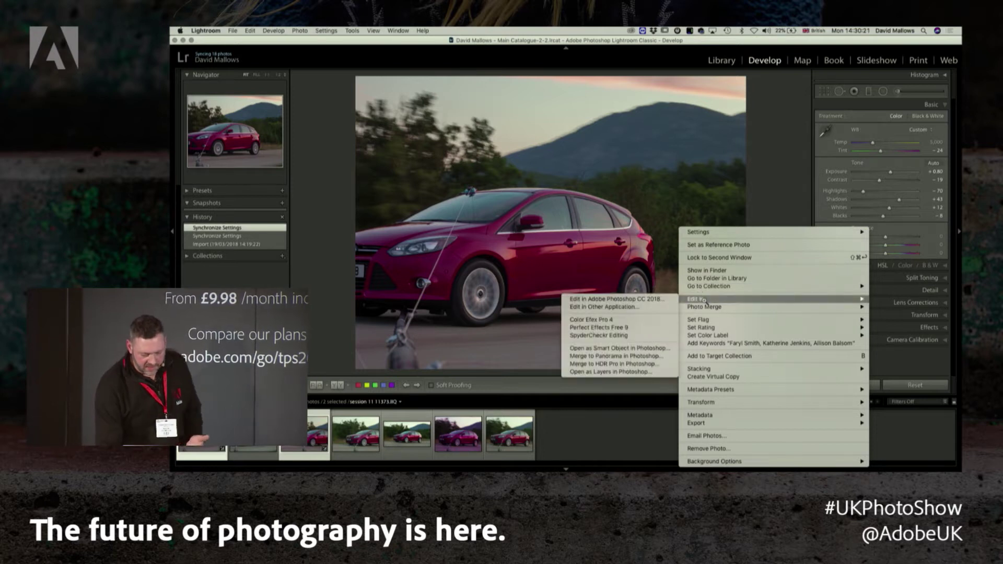
{"action": "left_click", "coordinate": [611, 356]}
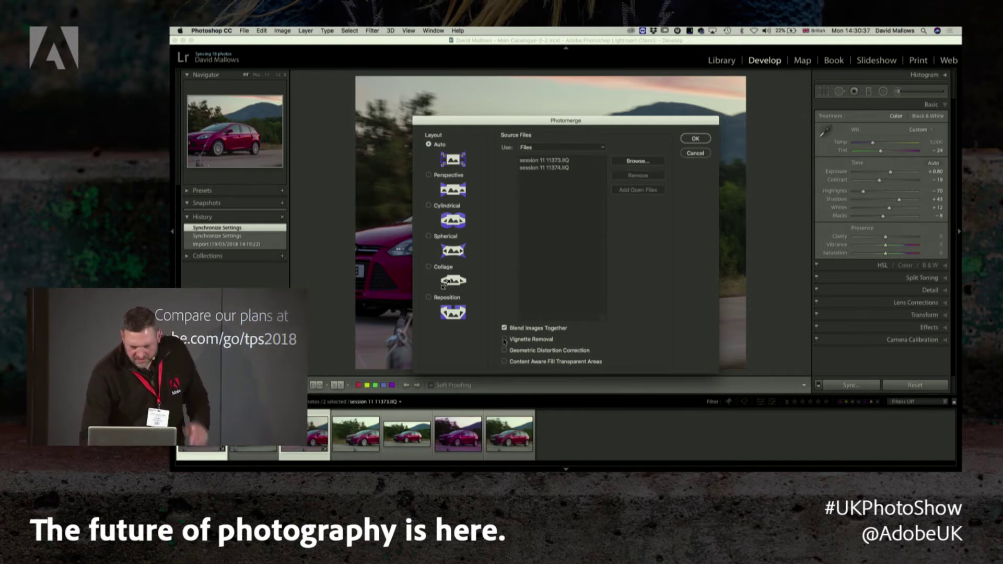
{"action": "left_click", "coordinate": [704, 139]}
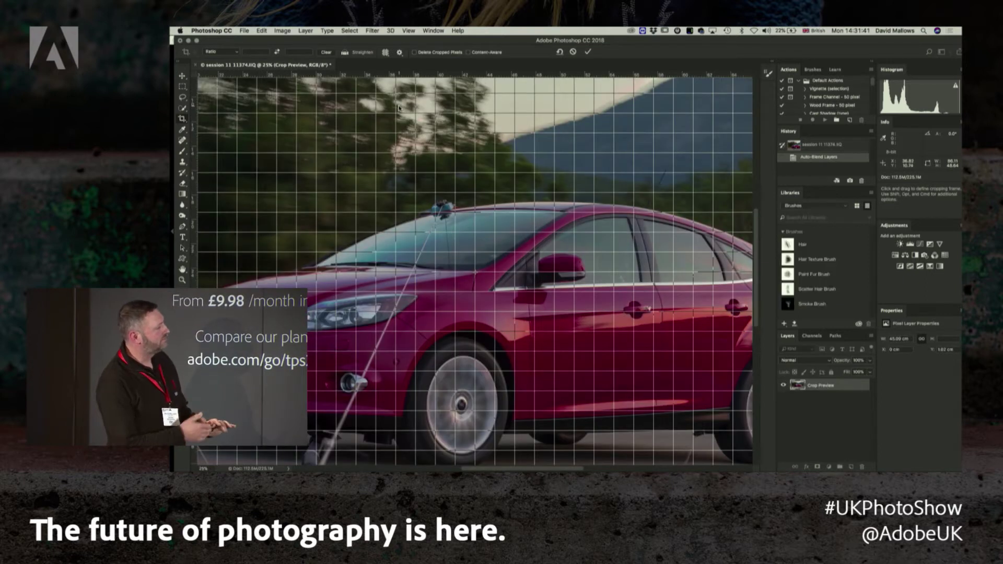
Leave the Crop tool without cropping the merged car panorama
{"action": "key", "text": "super+minus"}
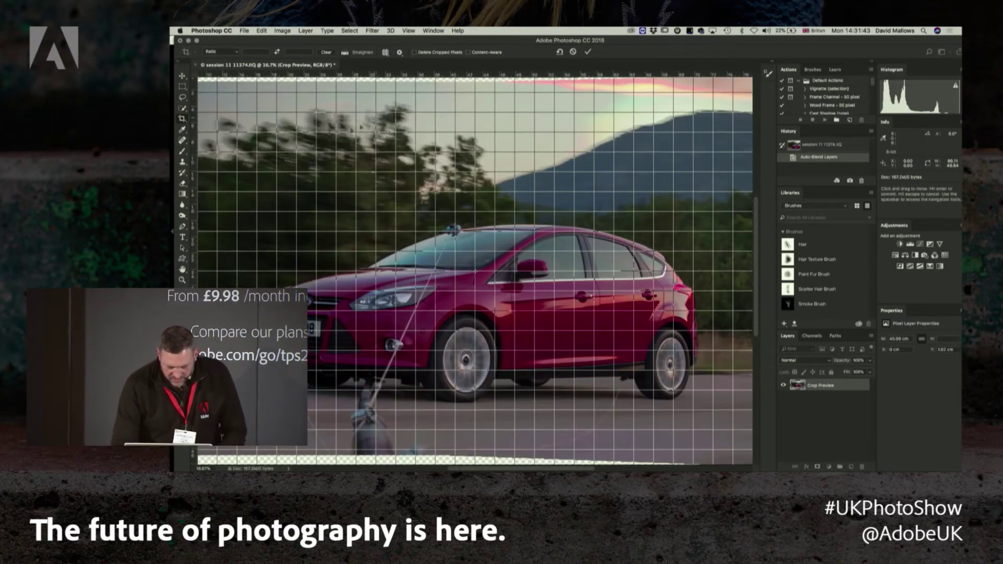
{"action": "key", "text": "v"}
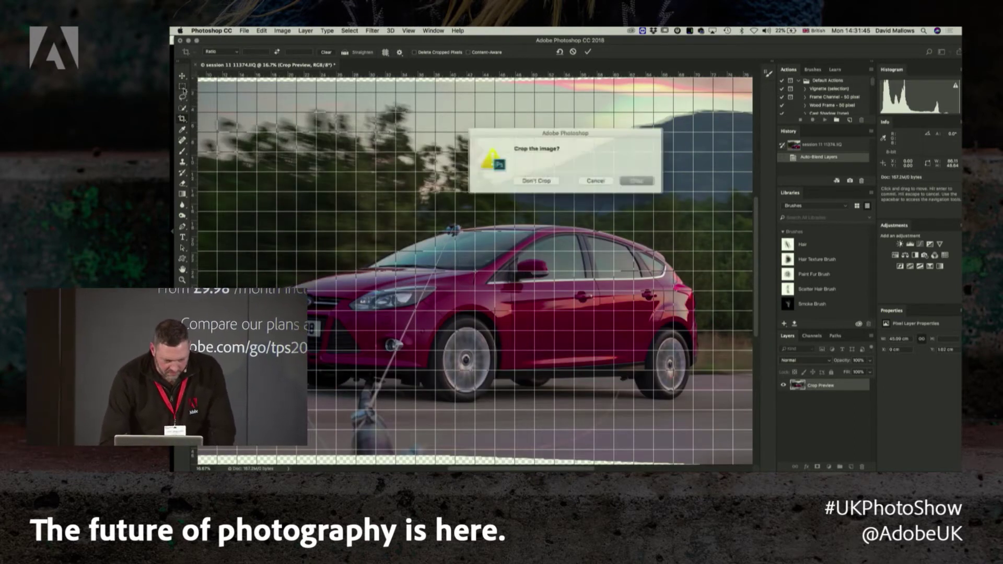
{"action": "left_click", "coordinate": [538, 181]}
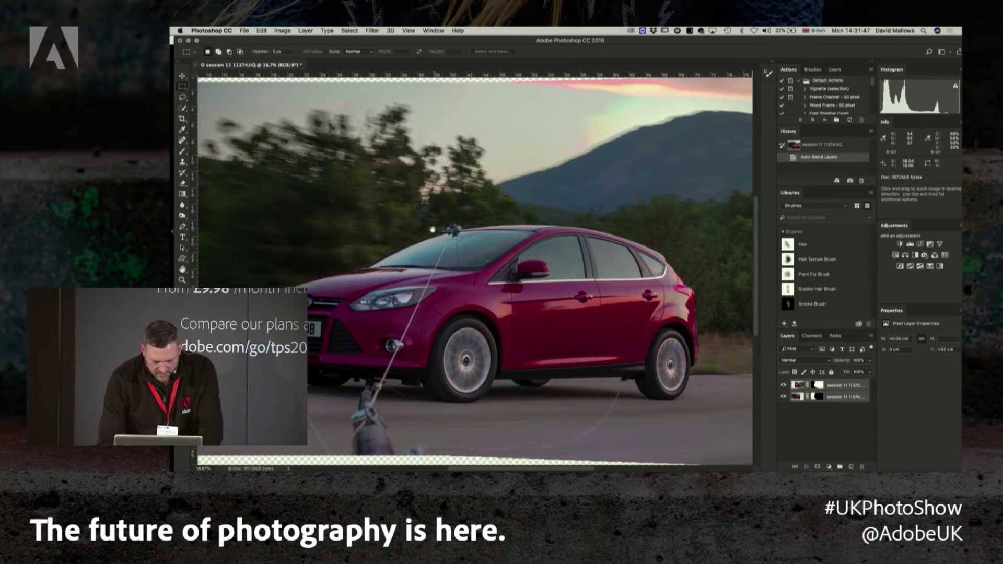
Examine the merged car panorama up close around the front of the car and the camera rig, then as a whole
{"action": "key", "text": "super+plus"}
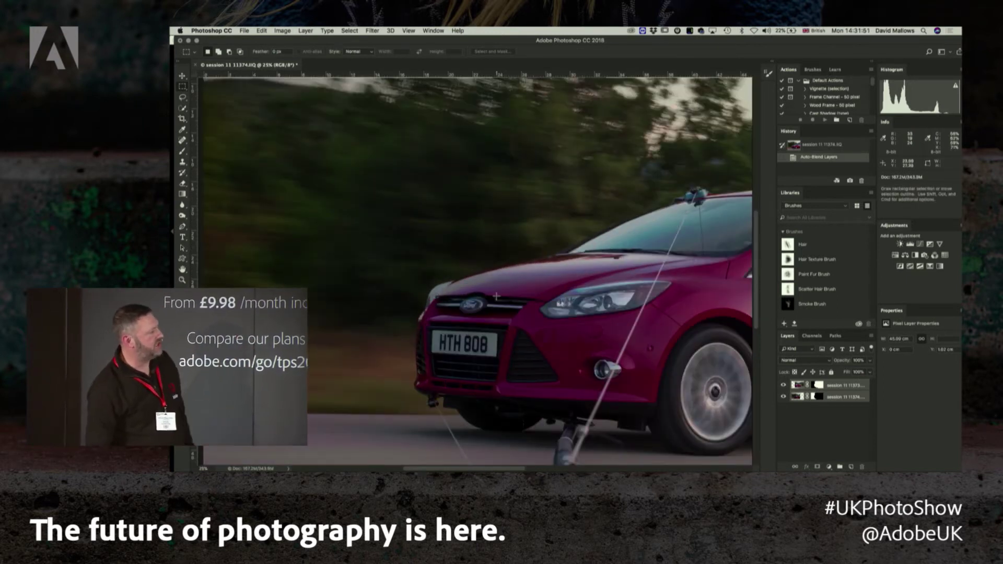
{"action": "scroll", "coordinate": [548, 261], "scroll_direction": "right", "scroll_amount": 5}
{"action": "scroll", "coordinate": [548, 261], "scroll_direction": "down", "scroll_amount": 2}
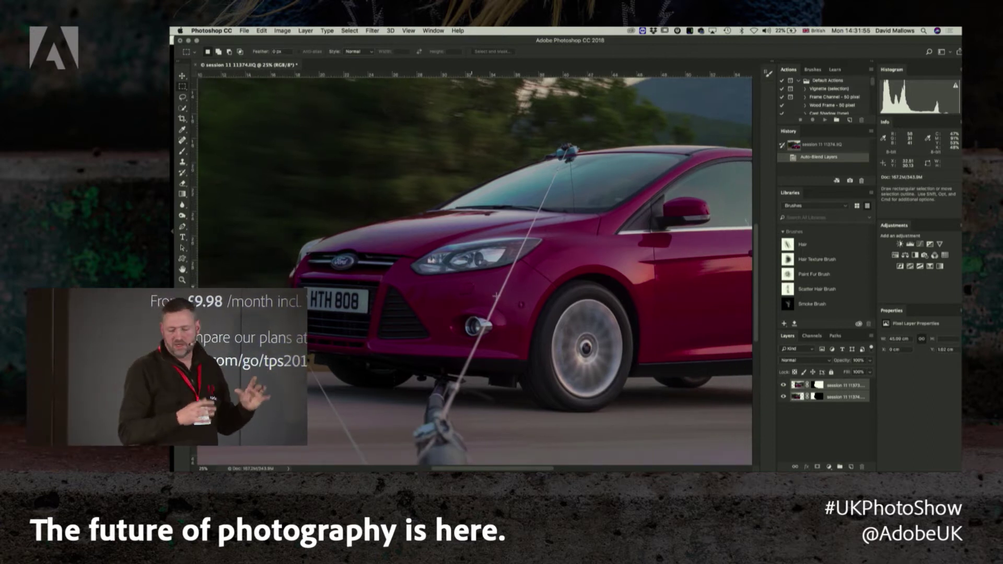
{"action": "key", "text": "super+minus"}
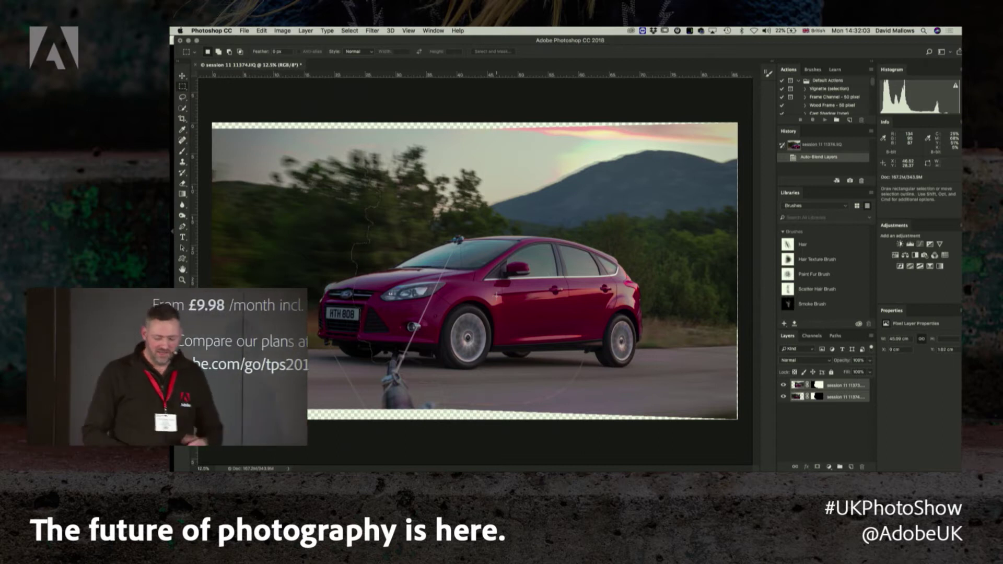
Switch to Lightroom Classic, show session 11 11375 Extended.psd in Finder to check its file details, and return to Lightroom
{"action": "key", "text": "super+Tab"}
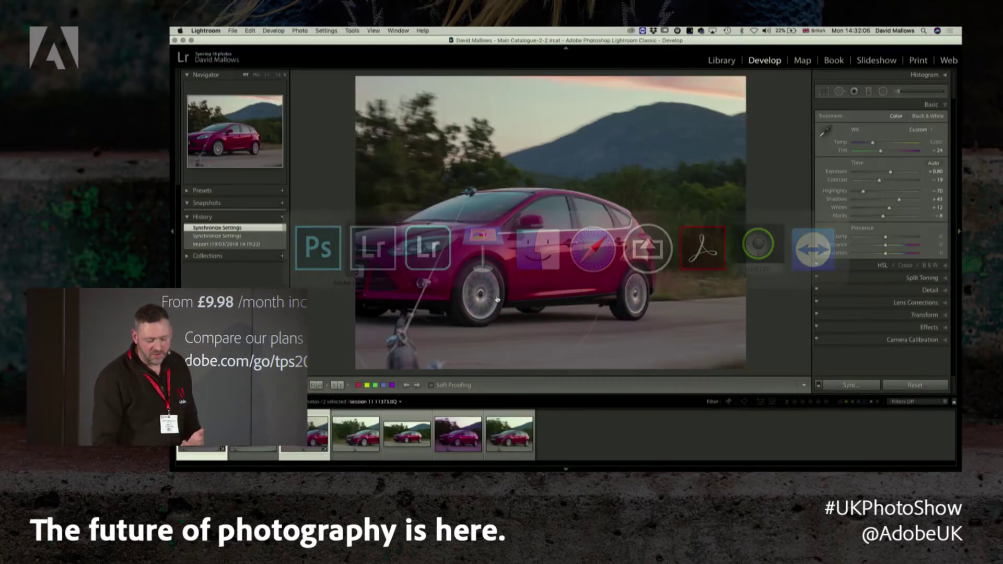
{"action": "left_click", "coordinate": [409, 433]}
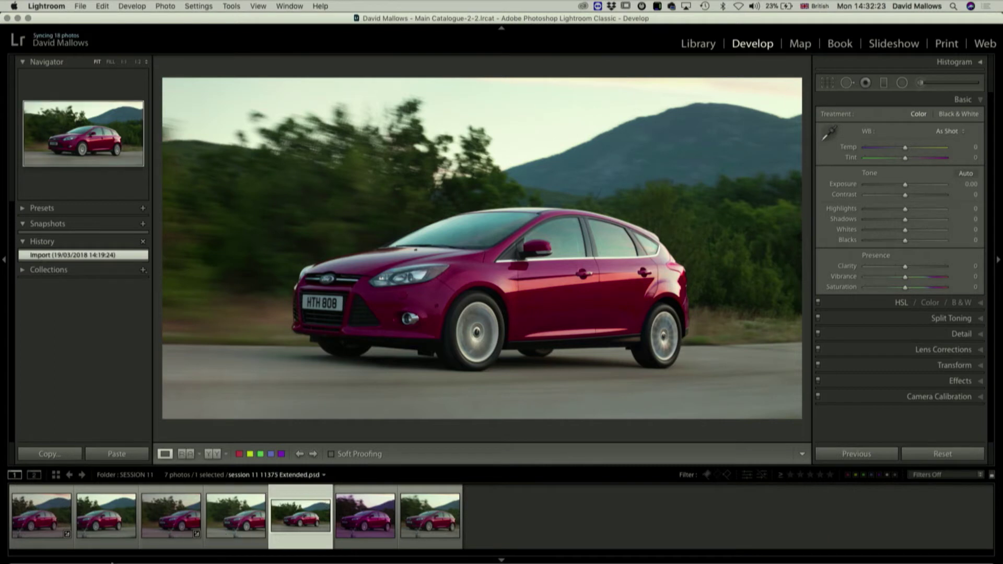
{"action": "right_click", "coordinate": [298, 511]}
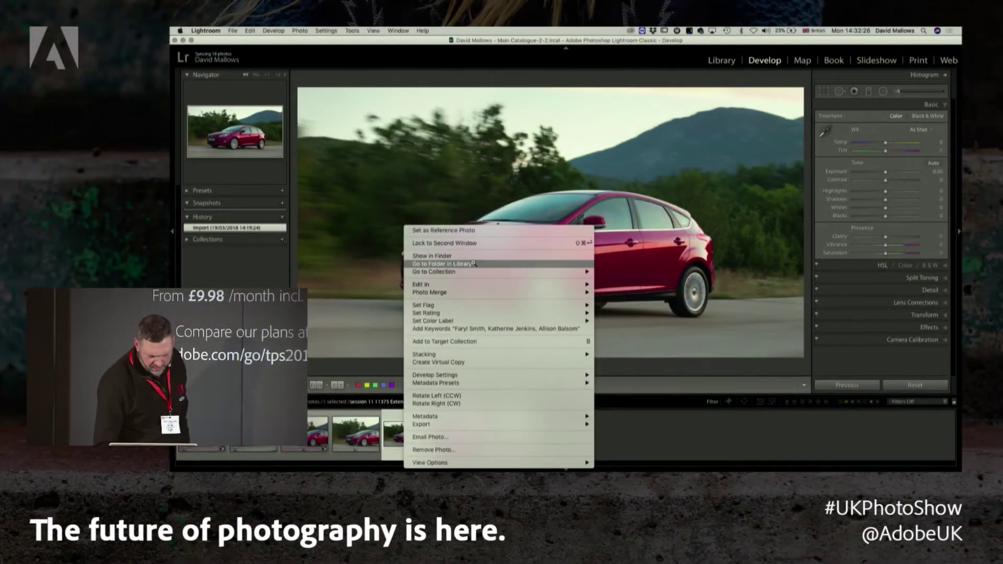
{"action": "left_click", "coordinate": [473, 257]}
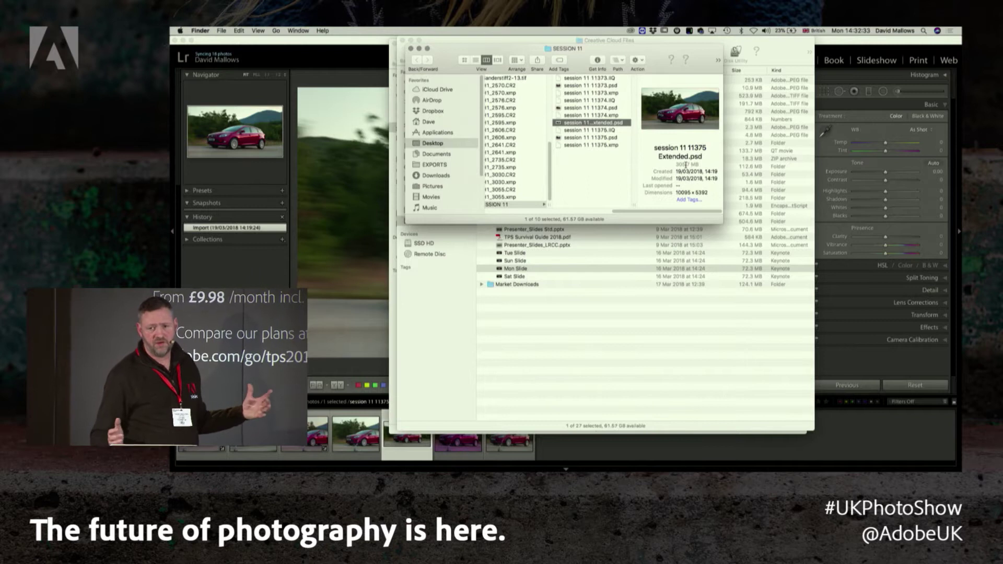
{"action": "key", "text": "super+Tab"}
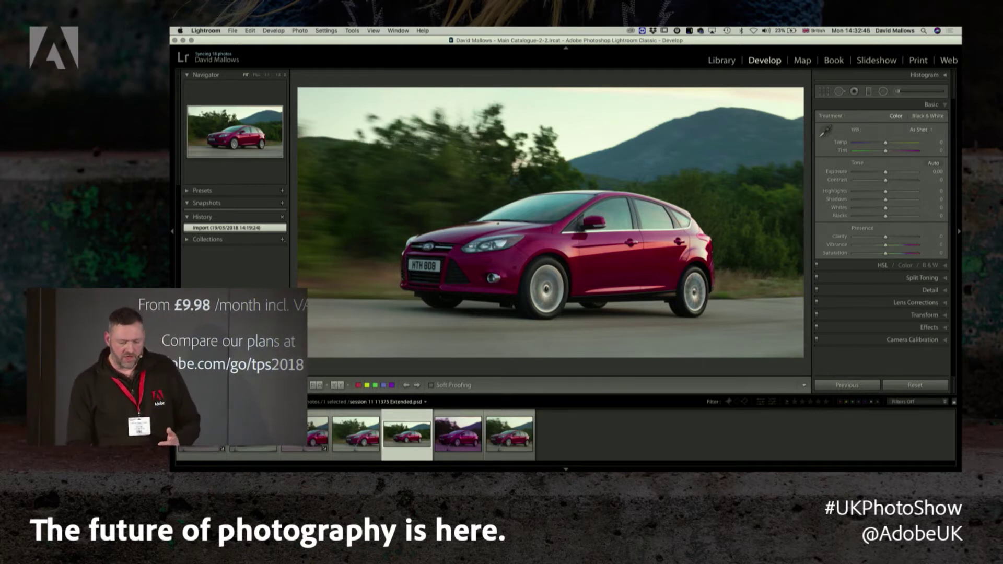
In the Library, select session 11 11373.IIQ and session 11 11374.psd and try Lightroom's own panorama Photo Merge on them
{"action": "left_click", "coordinate": [727, 61]}
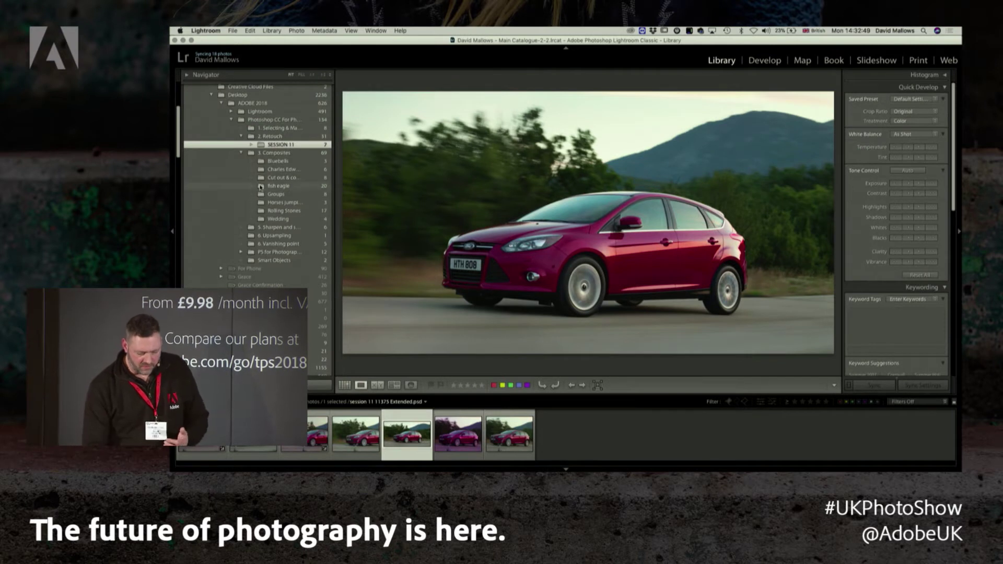
{"action": "left_click", "coordinate": [202, 433]}
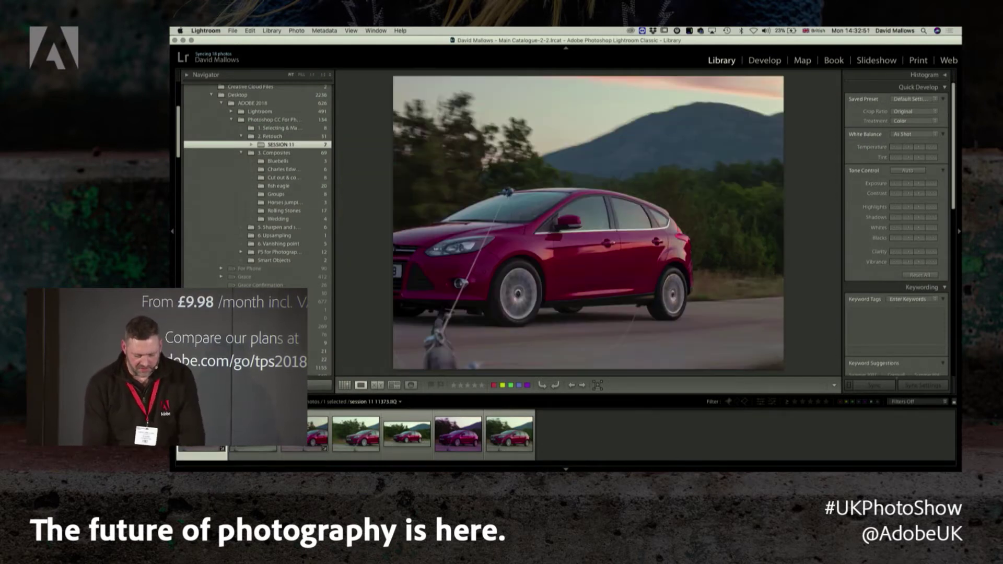
{"action": "left_click", "coordinate": [355, 446]}
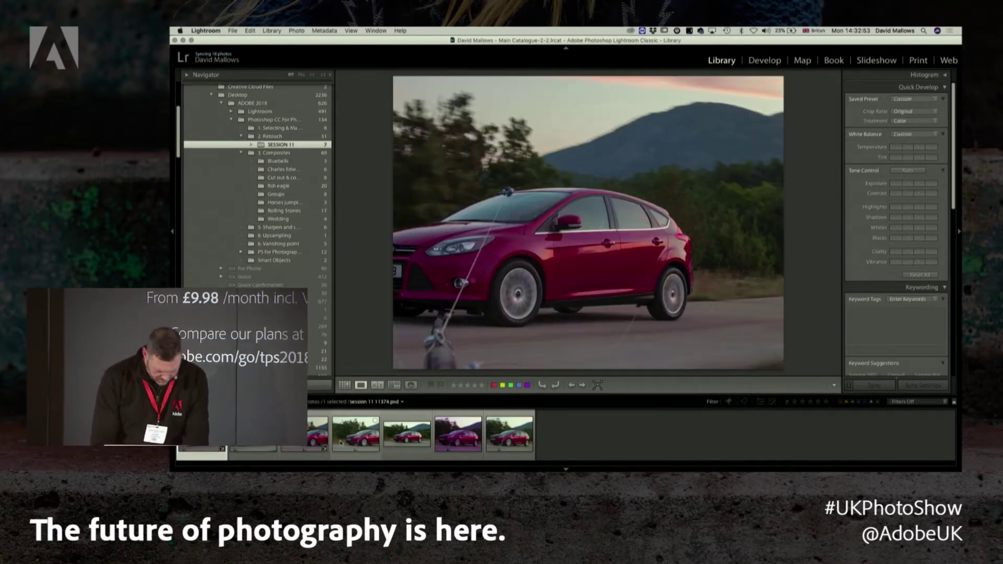
{"action": "left_click", "coordinate": [348, 440], "text": "super"}
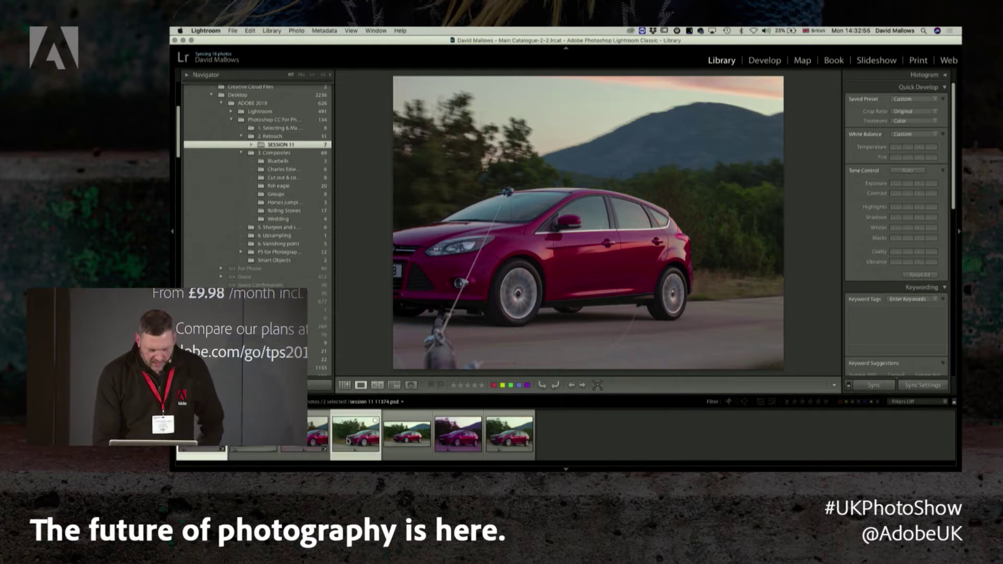
{"action": "right_click", "coordinate": [347, 440]}
{"action": "mouse_move", "coordinate": [484, 286]}
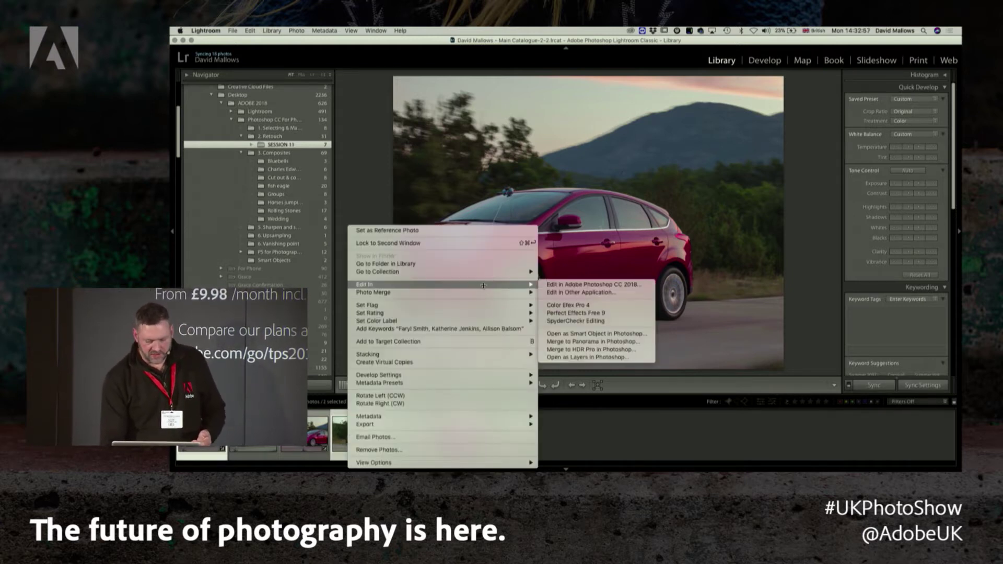
{"action": "mouse_move", "coordinate": [536, 288]}
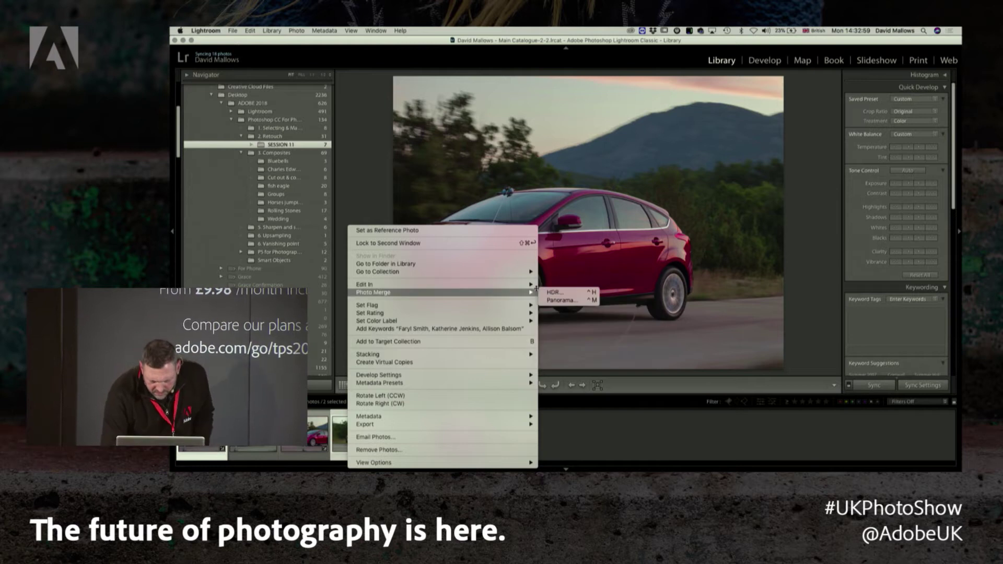
{"action": "left_click", "coordinate": [571, 301]}
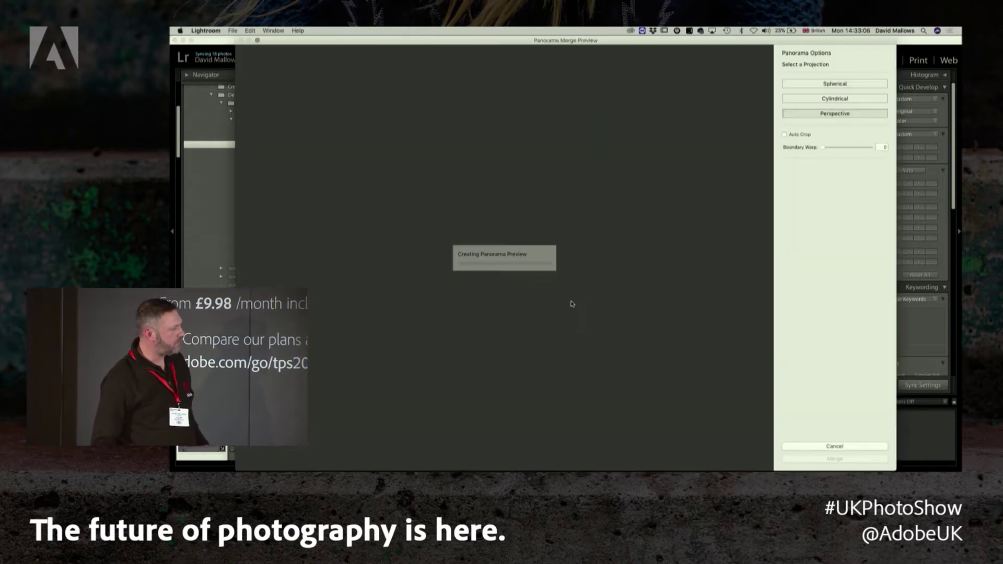
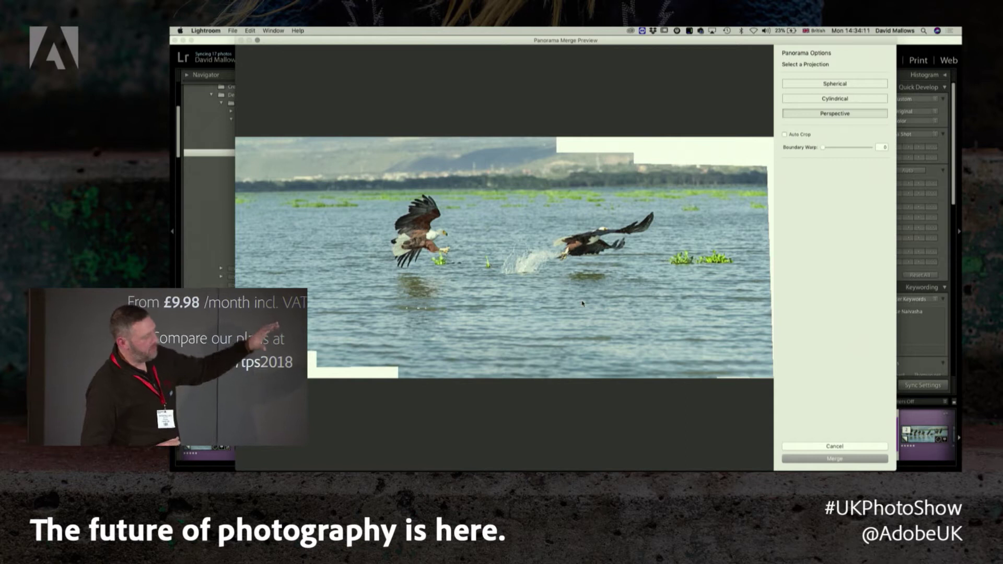
Merge the fish eagle photos into a panorama with Spherical projection, Boundary Warp about 30 and Auto Crop enabled
{"action": "left_click", "coordinate": [796, 85]}
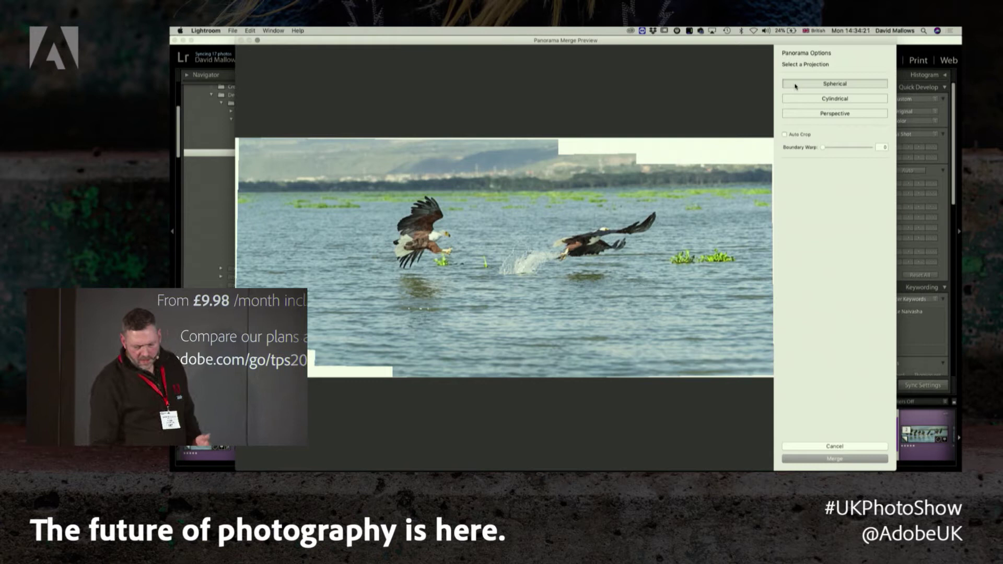
{"action": "mouse_move", "coordinate": [822, 150]}
{"action": "left_mouse_down"}
{"action": "mouse_move", "coordinate": [871, 142]}
{"action": "mouse_move", "coordinate": [821, 146]}
{"action": "left_mouse_up"}
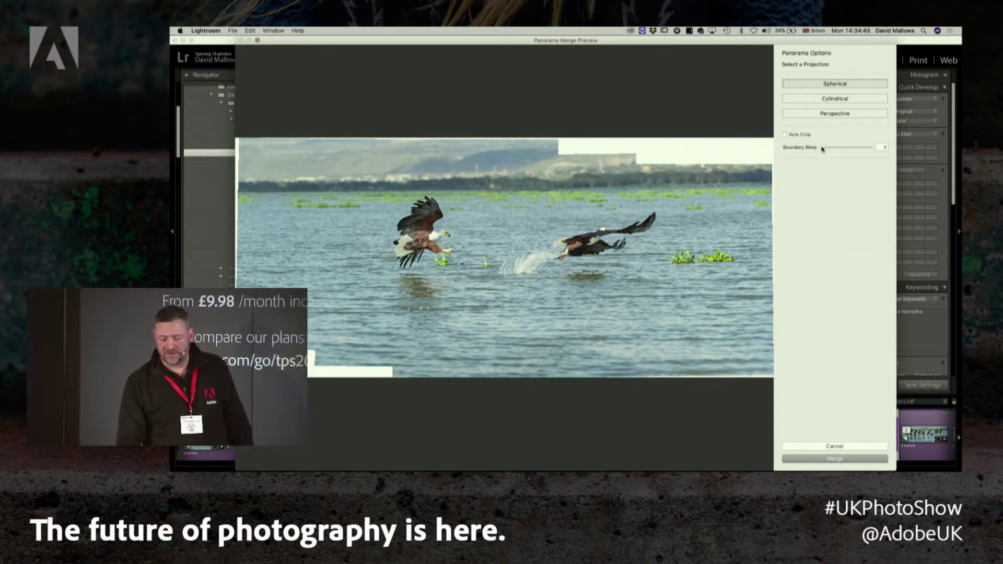
{"action": "left_click_drag", "start_coordinate": [822, 149], "coordinate": [837, 149]}
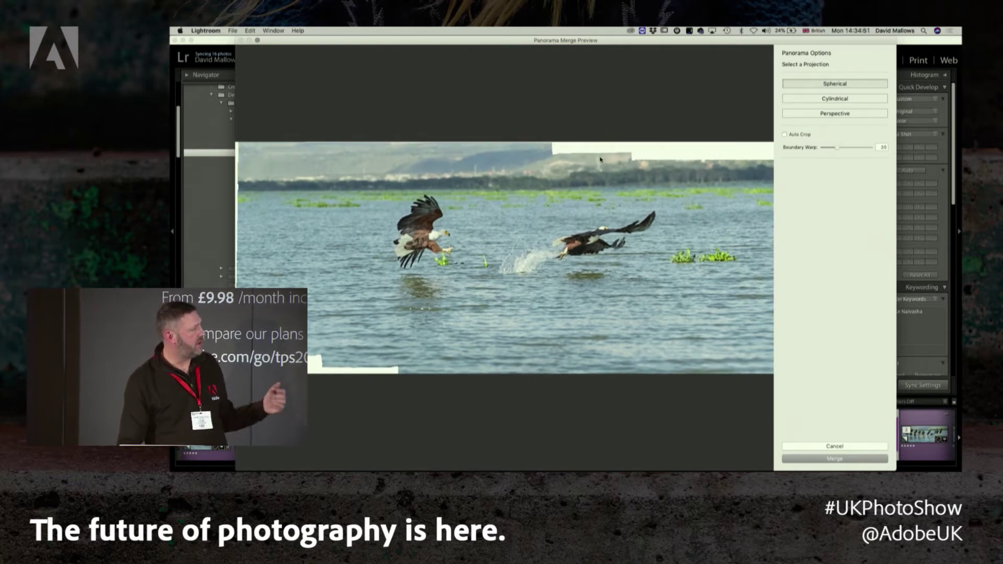
{"action": "left_click", "coordinate": [786, 135]}
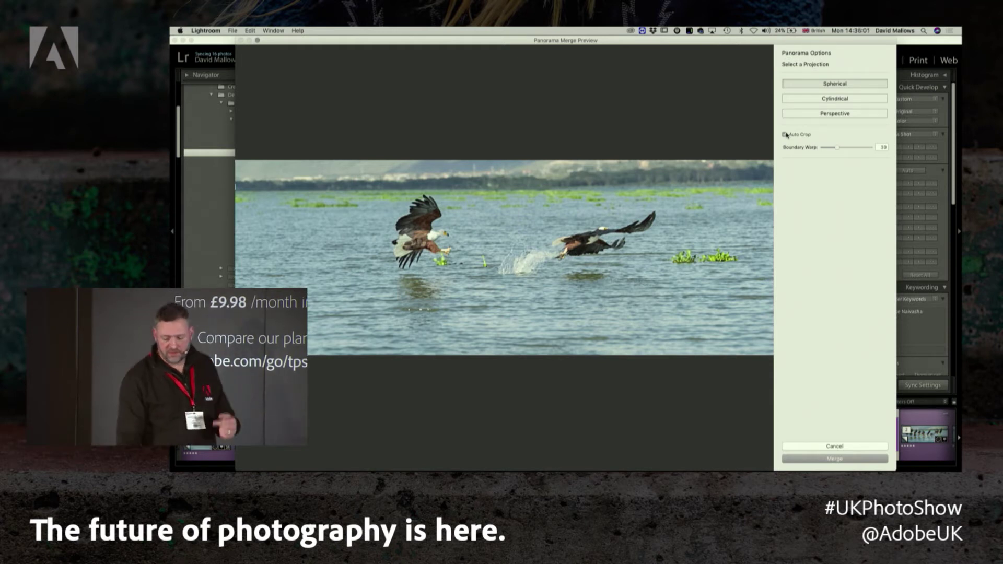
{"action": "left_click", "coordinate": [832, 459]}
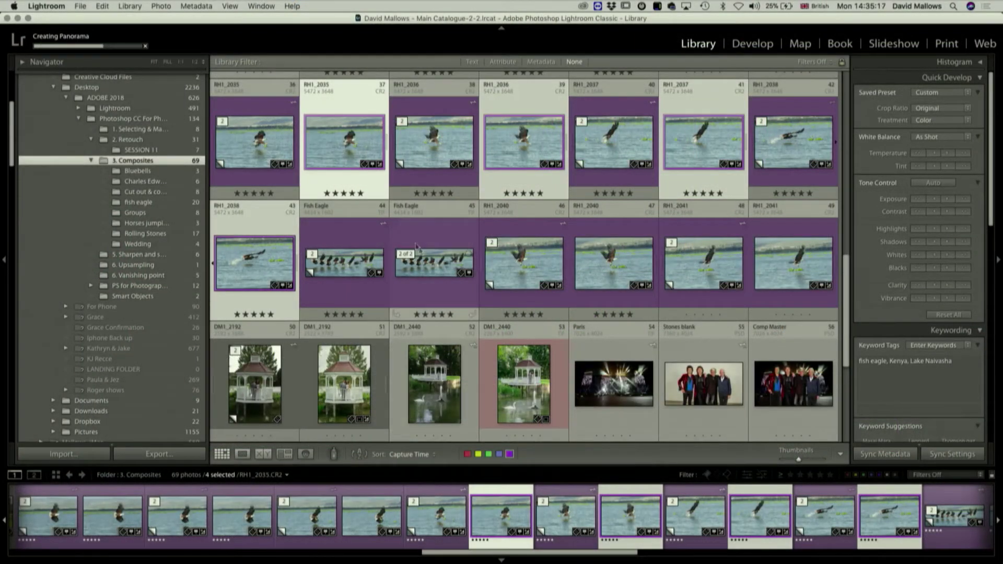
Open the fish eagle folder and view the merged RH1_2035-Pano.dng enlarged
{"action": "left_click", "coordinate": [143, 203]}
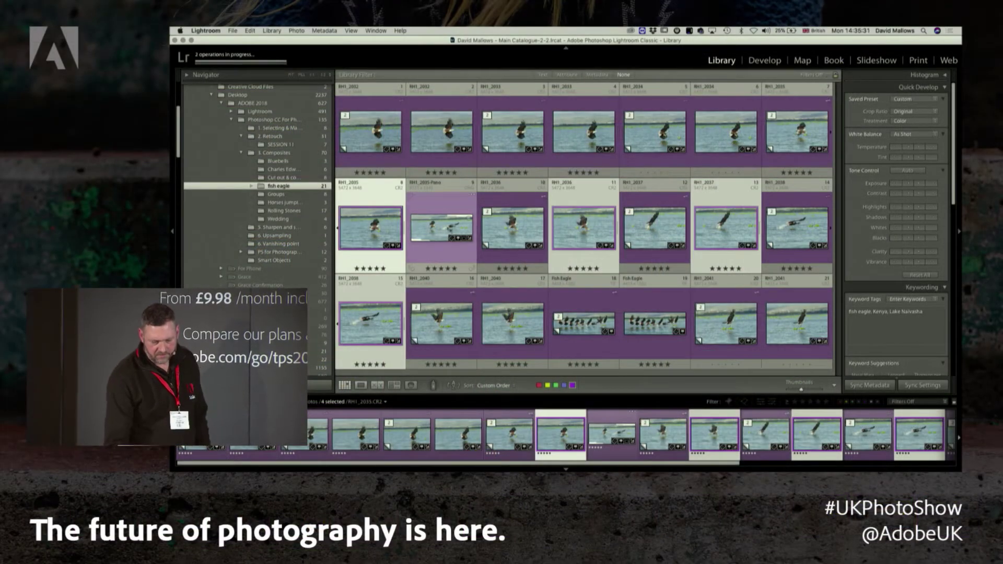
{"action": "left_click", "coordinate": [435, 231]}
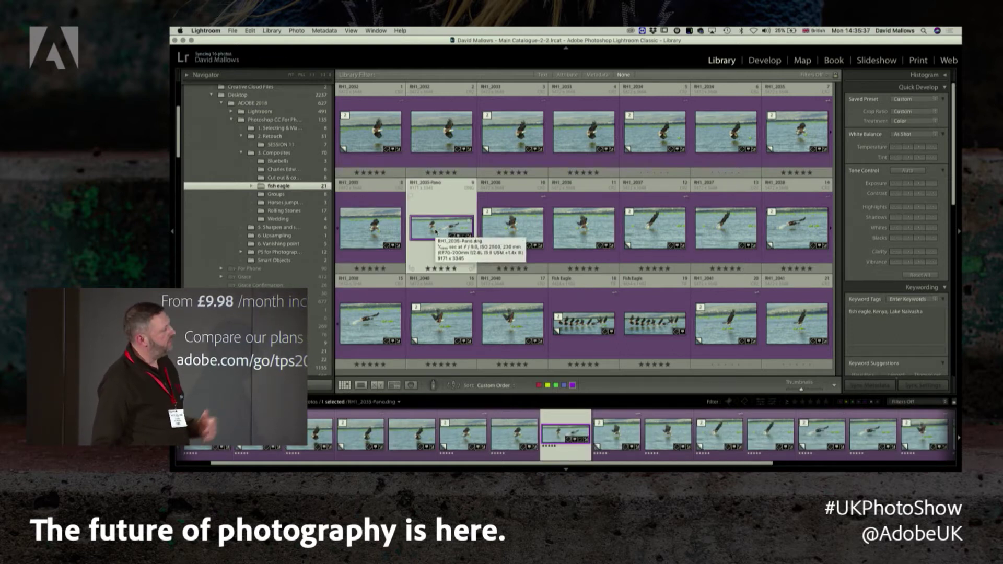
{"action": "double_click", "coordinate": [435, 232]}
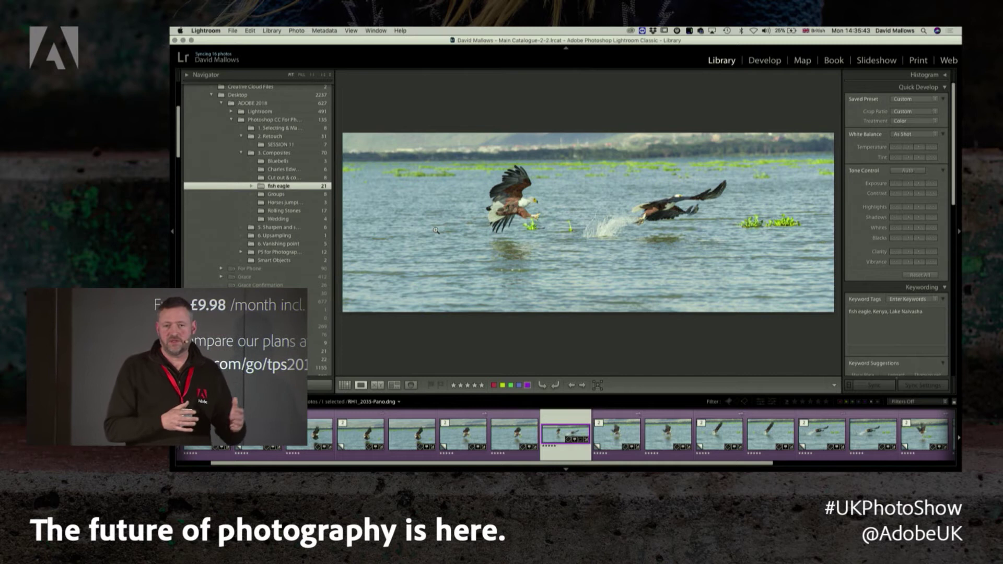
Open the Groups folder and look through the three individual school portraits
{"action": "left_click", "coordinate": [274, 194]}
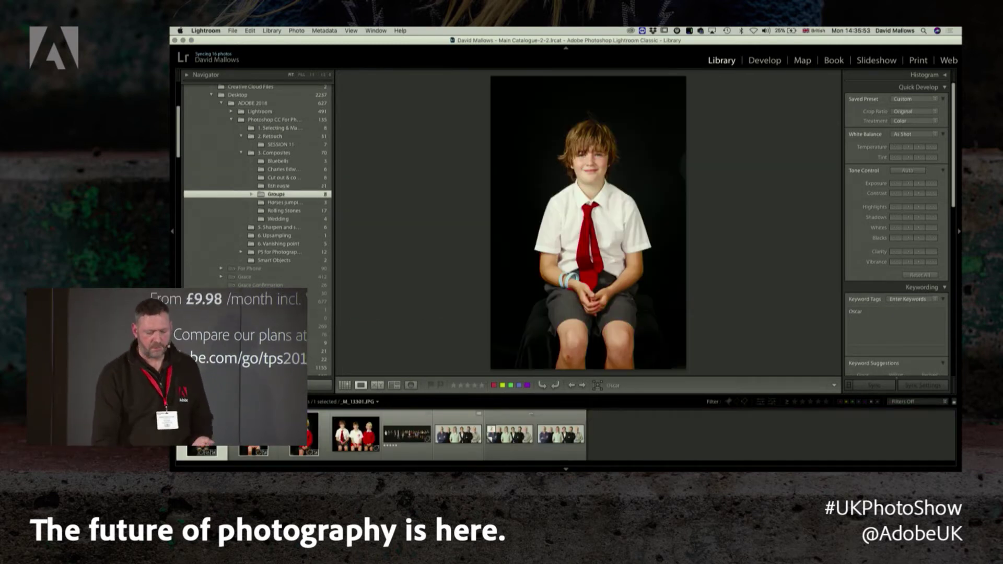
{"action": "key", "text": "Right"}
{"action": "key", "text": "Right"}
{"action": "key", "text": "Left"}
{"action": "key", "text": "Left"}
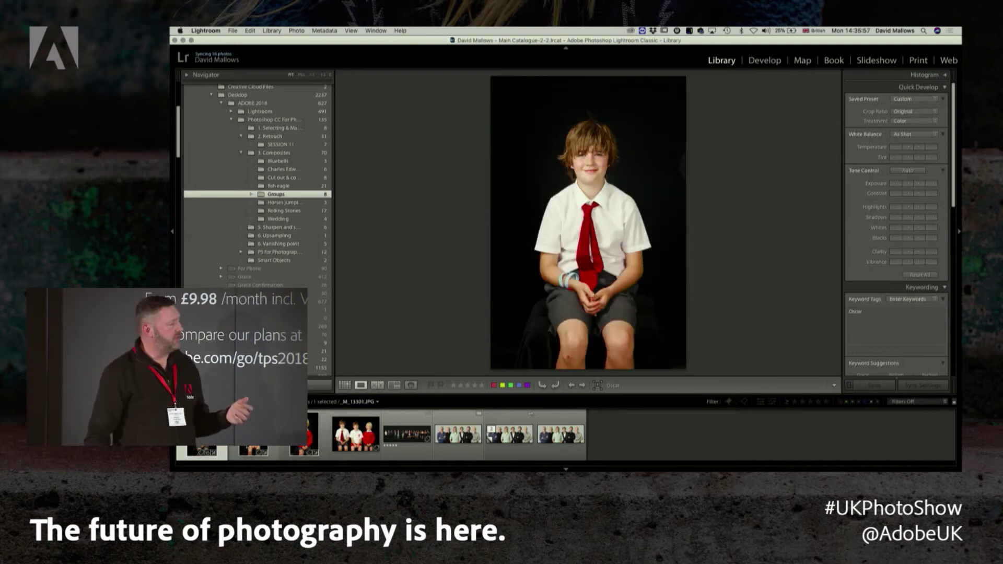
{"action": "key", "text": "Right"}
{"action": "key", "text": "Right"}
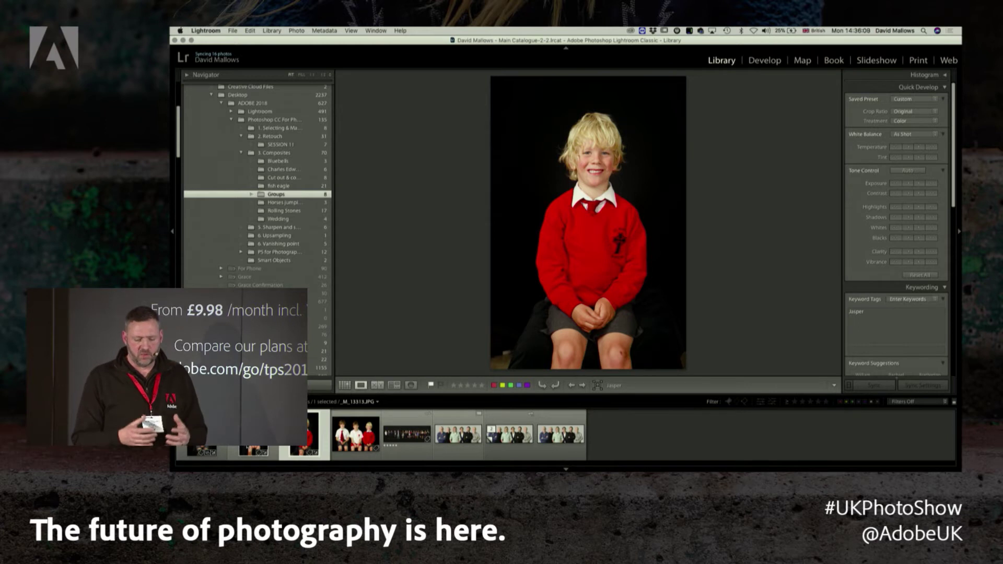
Select the three individual school portraits and open them as layers in a single Photoshop document
{"action": "left_click", "coordinate": [202, 434], "text": "shift"}
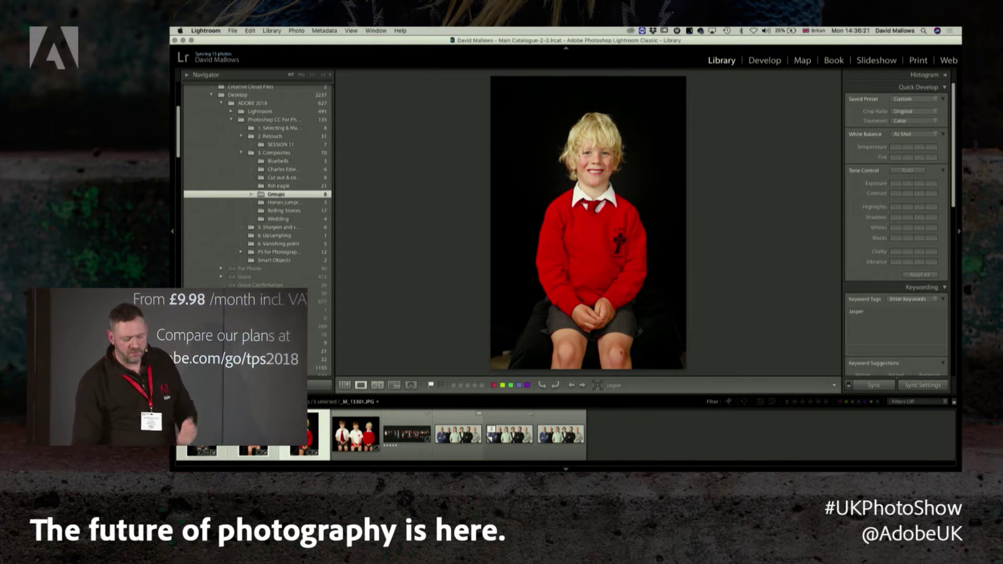
{"action": "right_click", "coordinate": [204, 436]}
{"action": "mouse_move", "coordinate": [344, 285]}
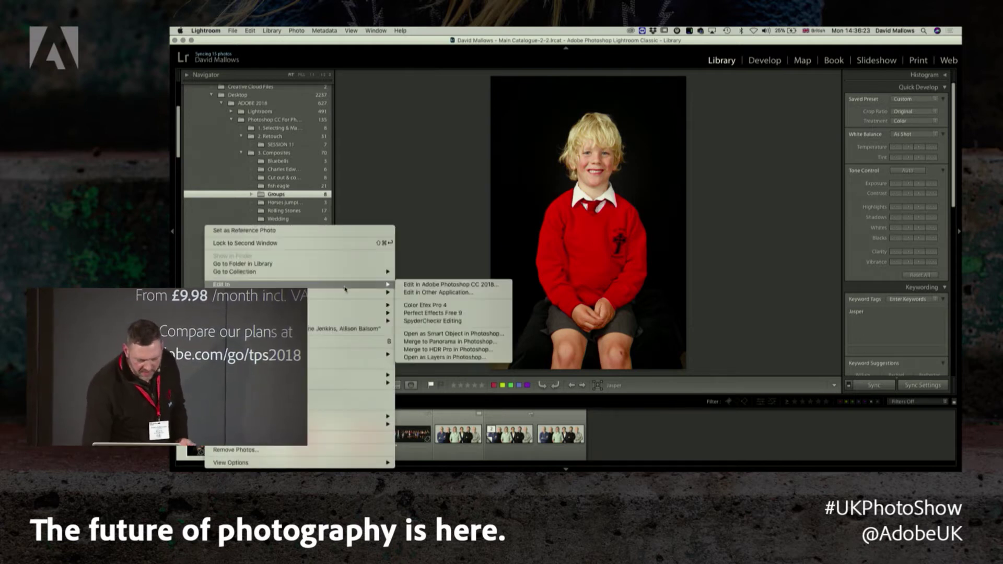
{"action": "left_click", "coordinate": [444, 358]}
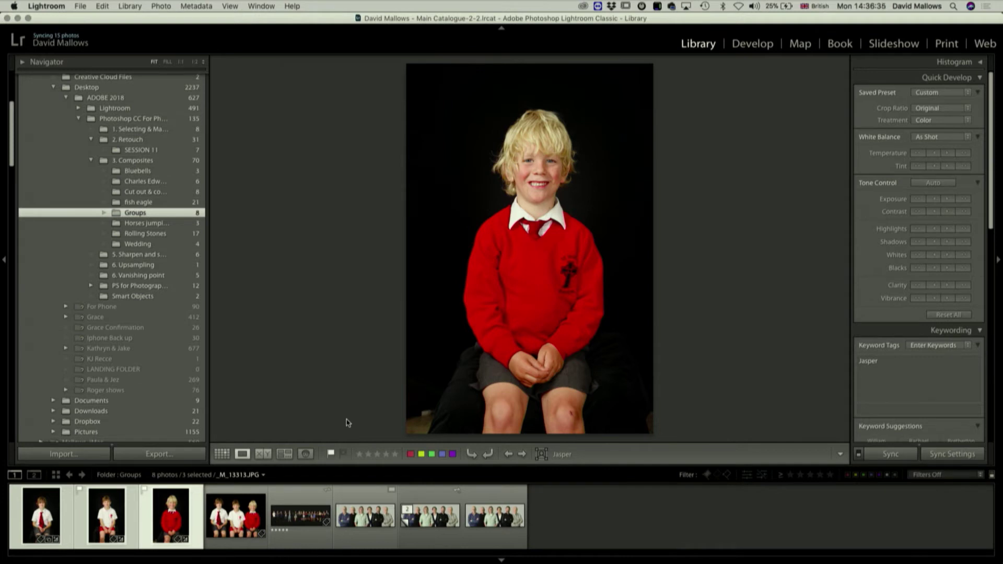
{"action": "key", "text": "super+Tab"}
{"action": "key", "text": "super+Tab"}
{"action": "key", "text": "super+shift+Tab"}
{"action": "key", "text": "super+shift+Tab"}
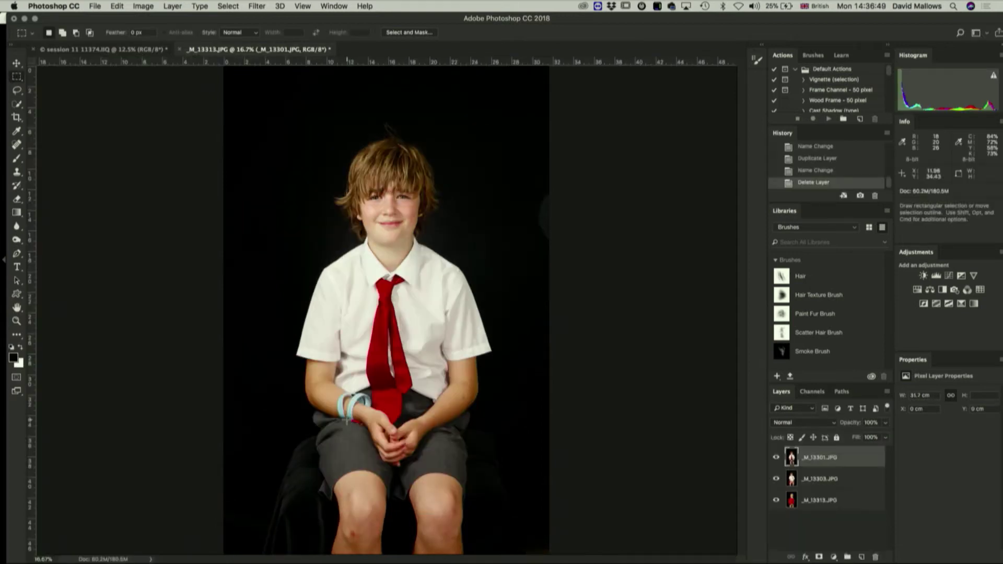
Widen the canvas by 20 cm relative to its current size and fit the whole image in view
{"action": "left_click", "coordinate": [143, 6]}
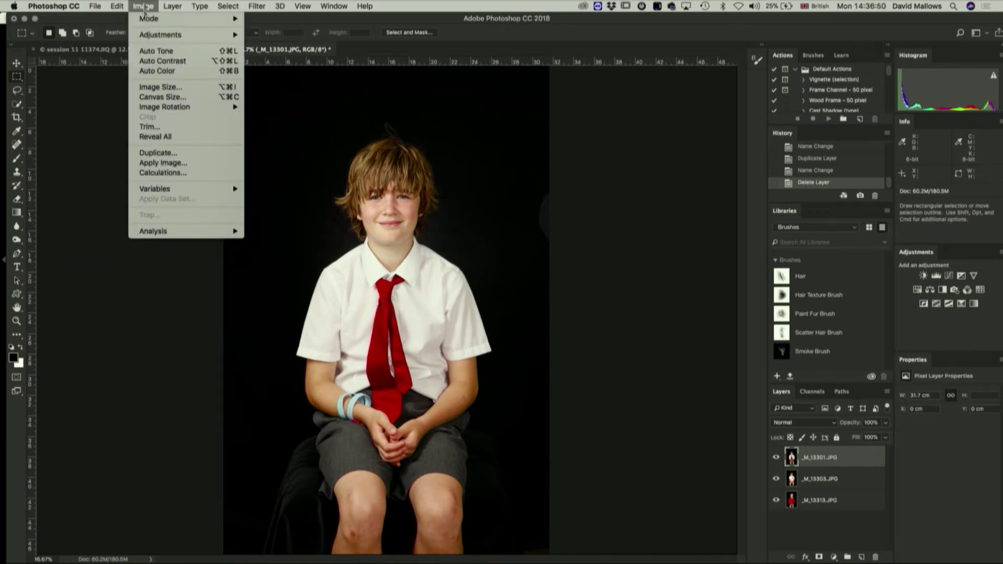
{"action": "left_click", "coordinate": [171, 97]}
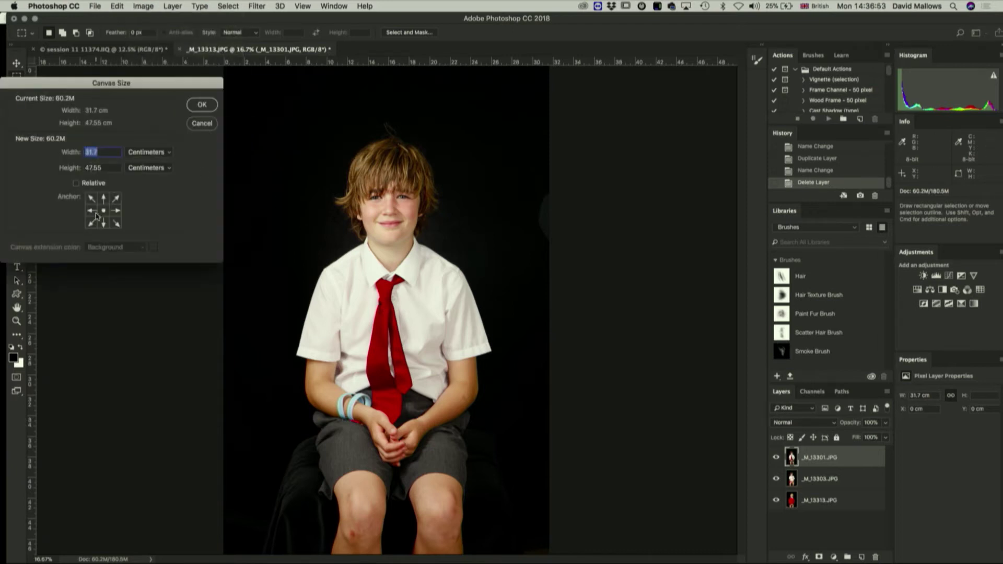
{"action": "left_click", "coordinate": [110, 151]}
{"action": "left_click", "coordinate": [76, 183]}
{"action": "double_click", "coordinate": [103, 154]}
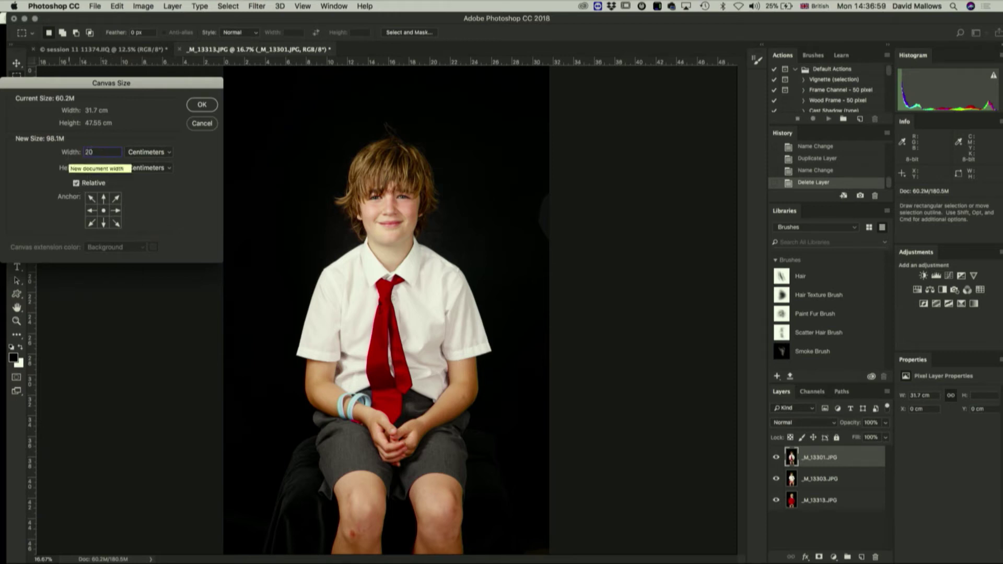
{"action": "left_click", "coordinate": [202, 104]}
{"action": "key", "text": "super+0"}
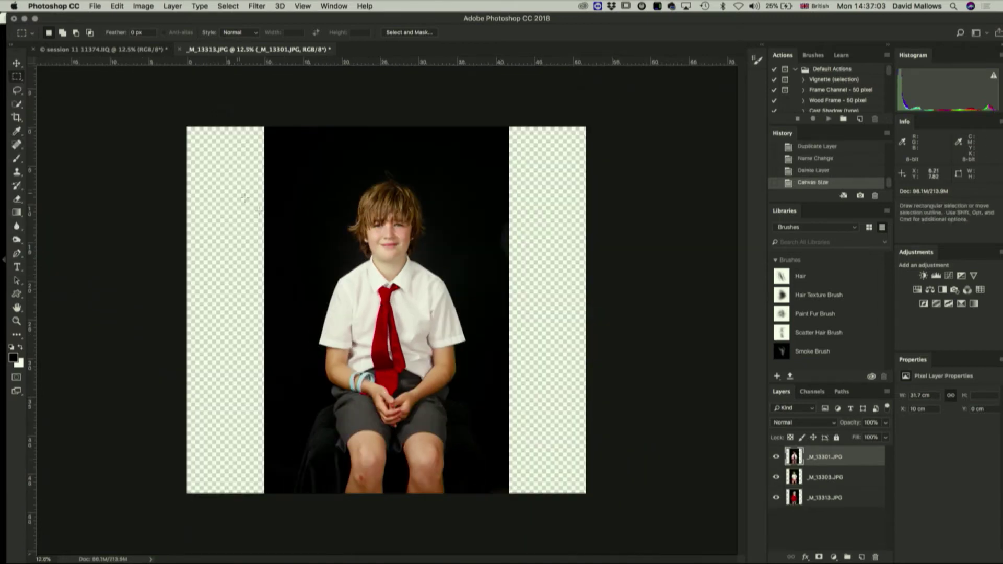
Spread the portraits across the canvas, with the boy in the tie left, the red-jumper boy right and the polo-shirt boy between them
{"action": "key", "text": "v"}
{"action": "left_click_drag", "start_coordinate": [368, 297], "coordinate": [290, 298]}
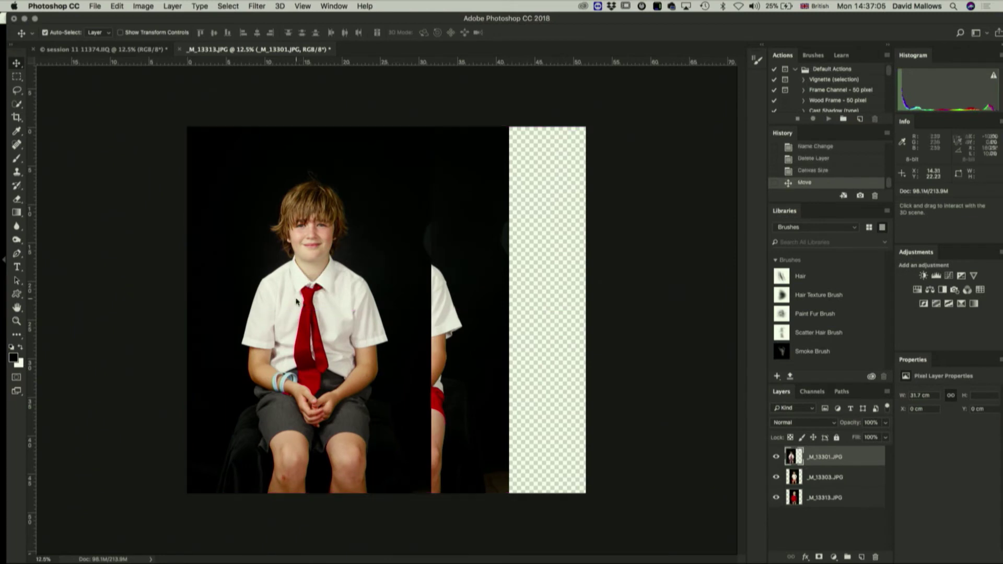
{"action": "left_click", "coordinate": [775, 477]}
{"action": "left_click_drag", "start_coordinate": [513, 424], "coordinate": [612, 421]}
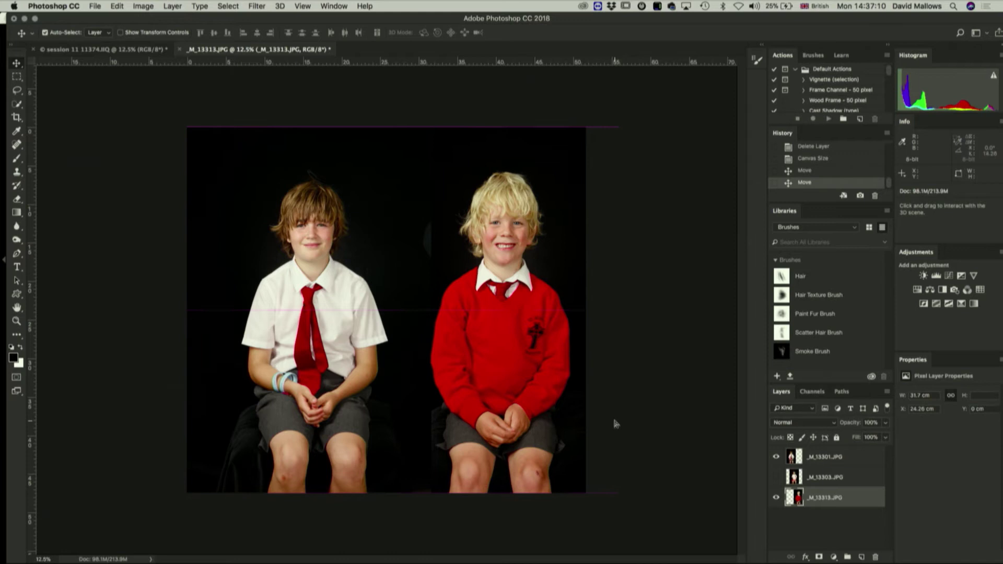
{"action": "left_click", "coordinate": [775, 477]}
{"action": "left_click_drag", "start_coordinate": [365, 342], "coordinate": [334, 343]}
{"action": "mouse_move", "coordinate": [410, 342]}
{"action": "left_mouse_down"}
{"action": "mouse_move", "coordinate": [434, 359]}
{"action": "mouse_move", "coordinate": [424, 353]}
{"action": "left_mouse_up"}
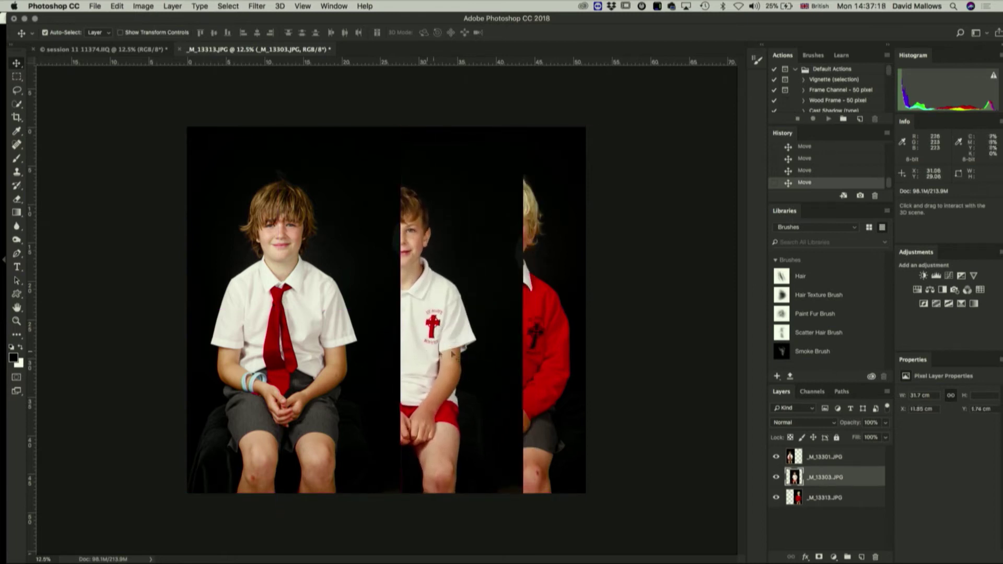
Hide the polo-shirt portrait, then scale the red-jumper portrait to about 90% and move it slightly right
{"action": "left_click", "coordinate": [539, 374]}
{"action": "left_click_drag", "start_coordinate": [775, 458], "coordinate": [775, 477]}
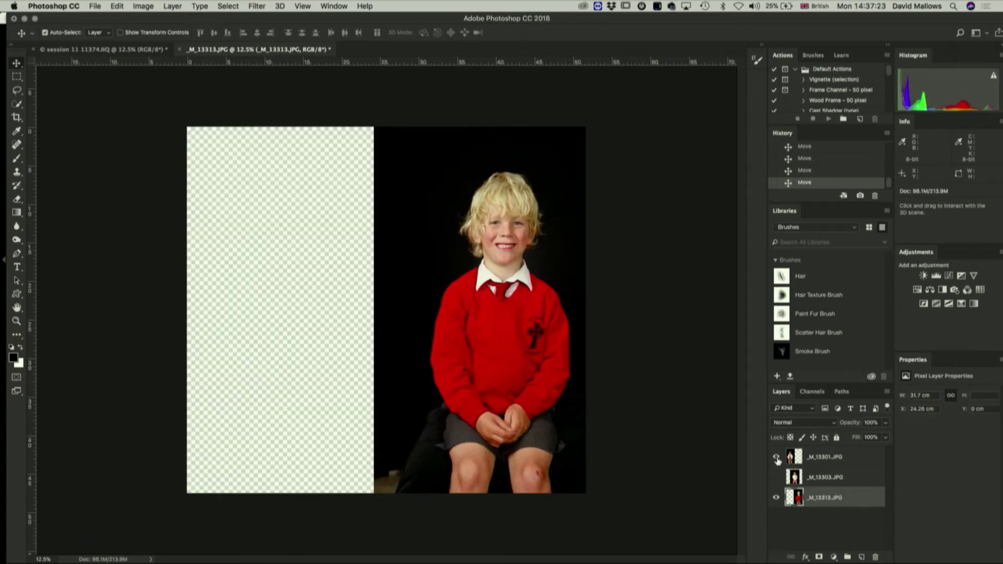
{"action": "left_click", "coordinate": [776, 458]}
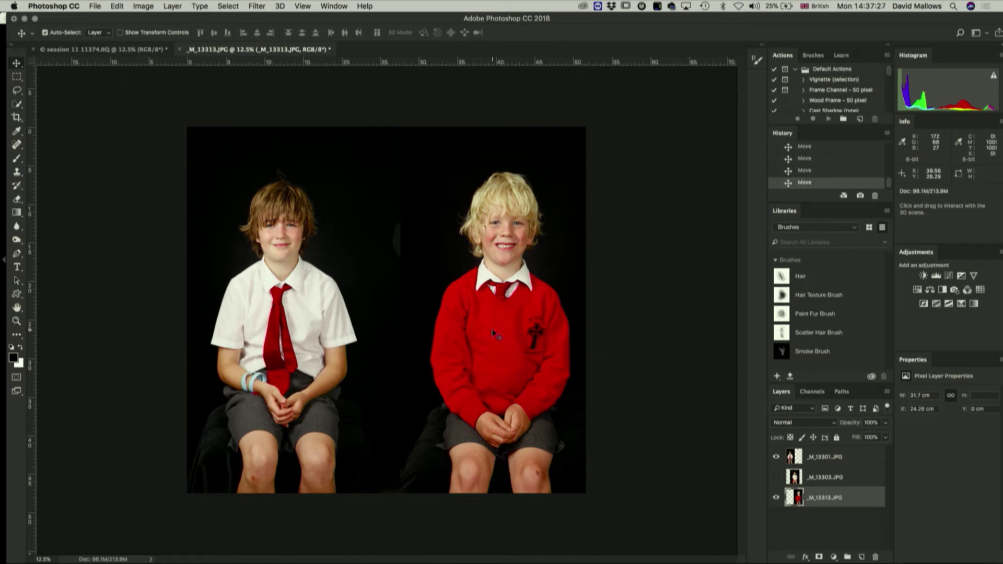
{"action": "key", "text": "super+t"}
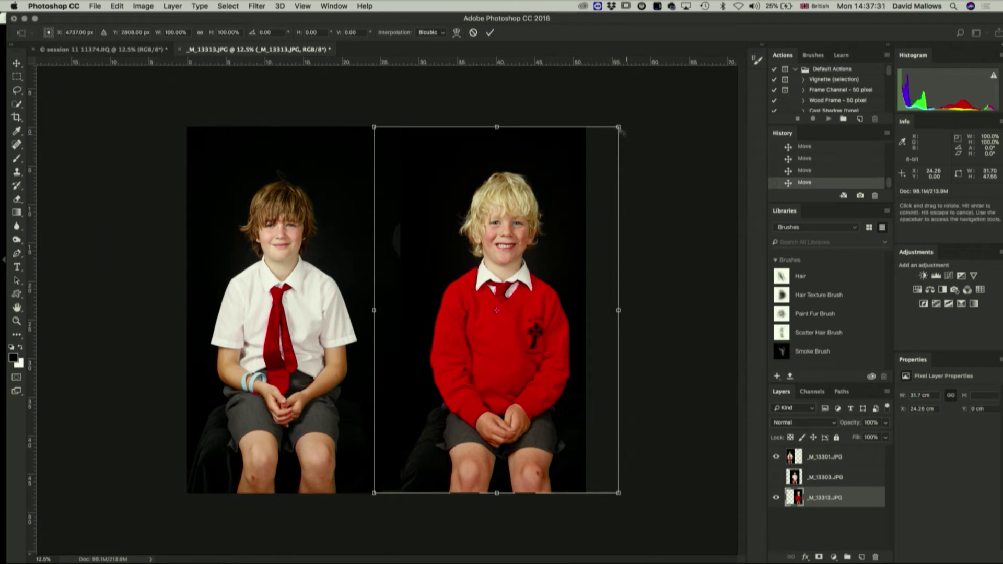
{"action": "left_click_drag", "start_coordinate": [618, 126], "coordinate": [595, 163]}
{"action": "left_click_drag", "start_coordinate": [510, 307], "coordinate": [536, 299]}
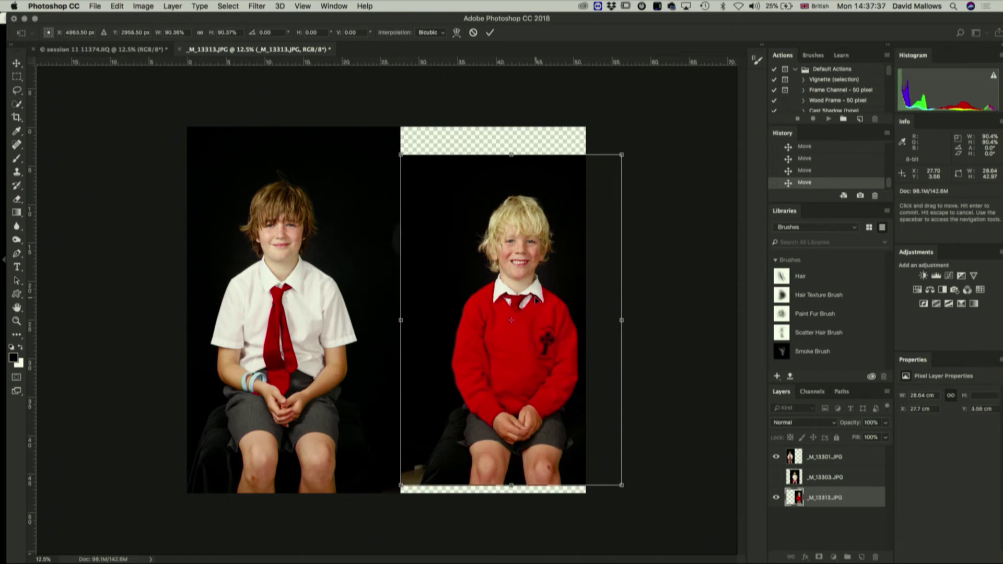
Nudge the scaled red-jumper portrait upward to suit the boy in the tie and apply the transformation
{"action": "key", "text": "Left"}
{"action": "key", "text": "shift+Up"}
{"action": "key", "text": "shift+Up"}
{"action": "key", "text": "shift+Up"}
{"action": "key", "text": "shift+Up"}
{"action": "key", "text": "shift+Up"}
{"action": "key", "text": "shift+Up"}
{"action": "key", "text": "shift+Up"}
{"action": "key", "text": "shift+Up"}
{"action": "key", "text": "shift+Up"}
{"action": "key", "text": "shift+Up"}
{"action": "key", "text": "shift+Up"}
{"action": "key", "text": "shift+Up"}
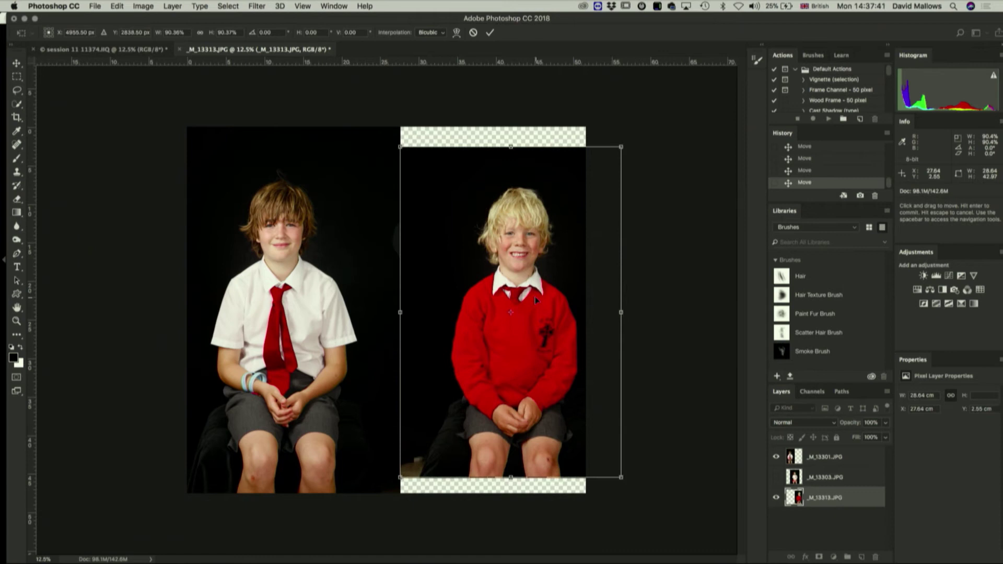
{"action": "key", "text": "Return"}
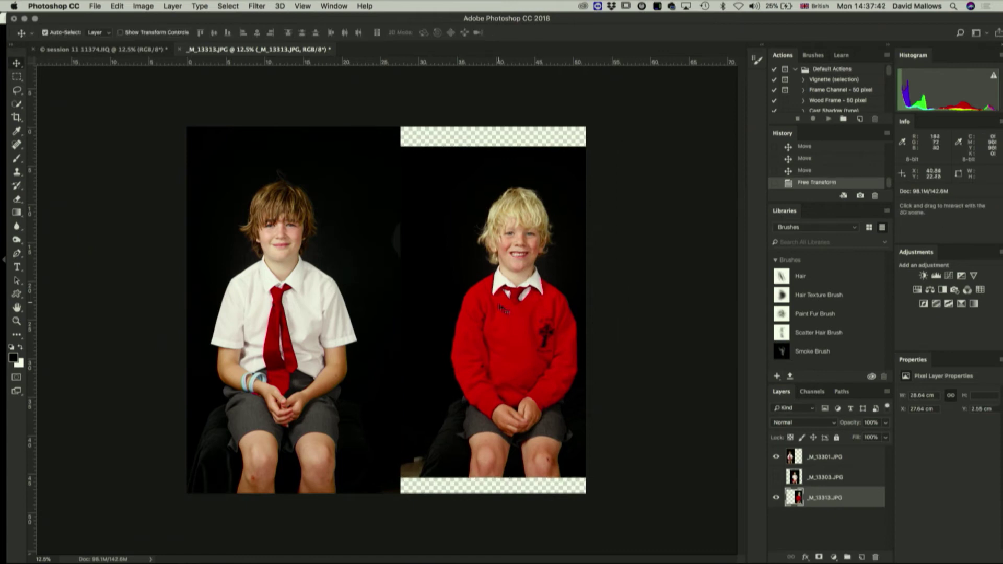
With the polo-shirt portrait shown again, widen the canvas by 10 cm and shift the two white-shirt portraits left to even out the group
{"action": "left_click", "coordinate": [776, 477]}
{"action": "mouse_move", "coordinate": [463, 365]}
{"action": "left_mouse_down"}
{"action": "mouse_move", "coordinate": [475, 363]}
{"action": "mouse_move", "coordinate": [467, 364]}
{"action": "left_mouse_up"}
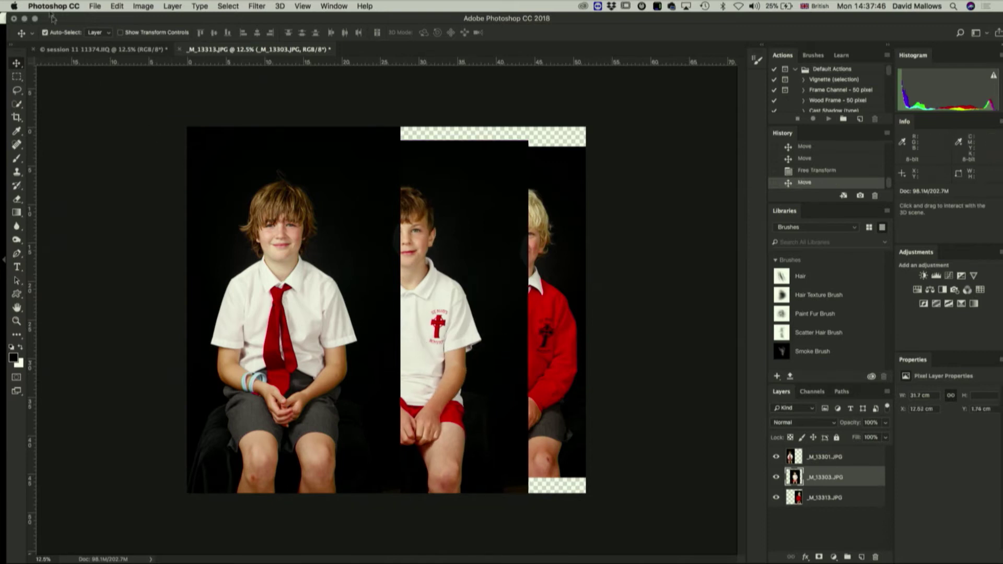
{"action": "left_click", "coordinate": [149, 5]}
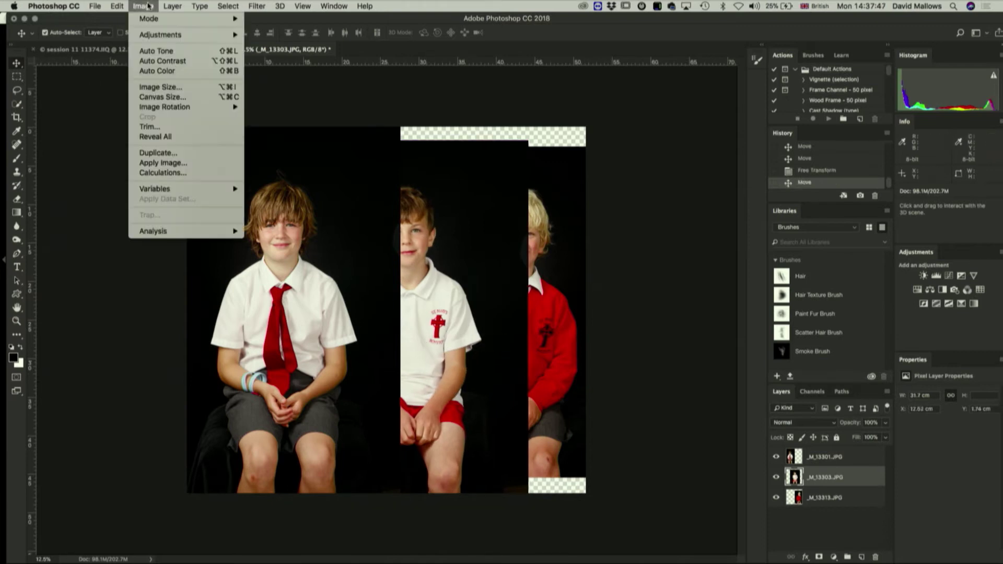
{"action": "left_click", "coordinate": [191, 100]}
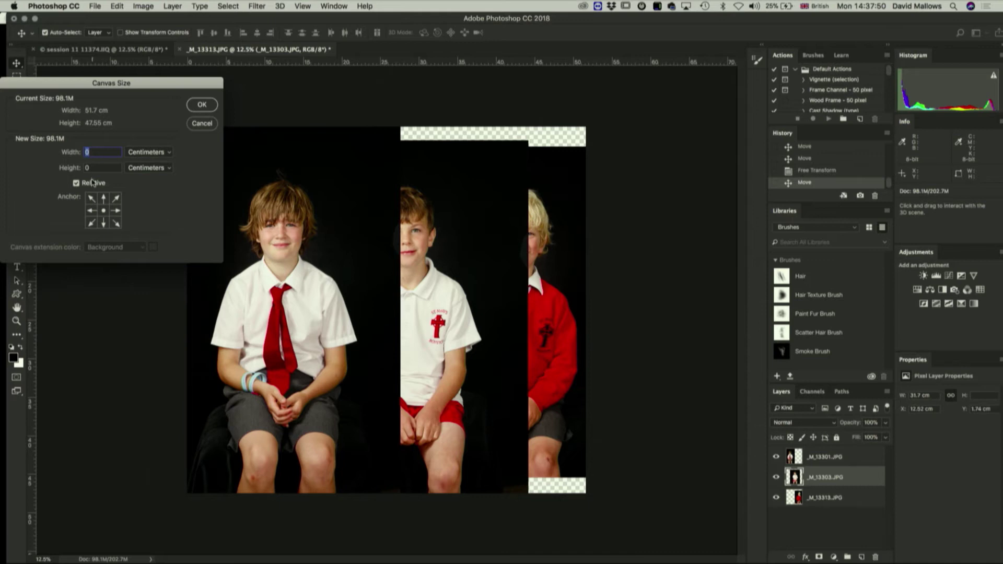
{"action": "type", "text": "10"}
{"action": "key", "text": "Return"}
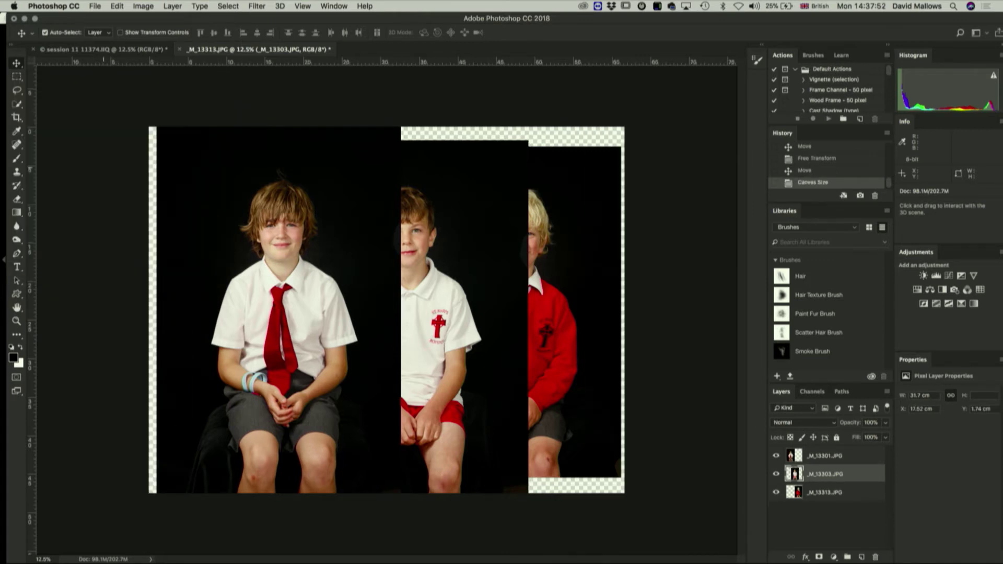
{"action": "left_click_drag", "start_coordinate": [231, 299], "coordinate": [192, 302]}
{"action": "left_click_drag", "start_coordinate": [395, 308], "coordinate": [385, 308]}
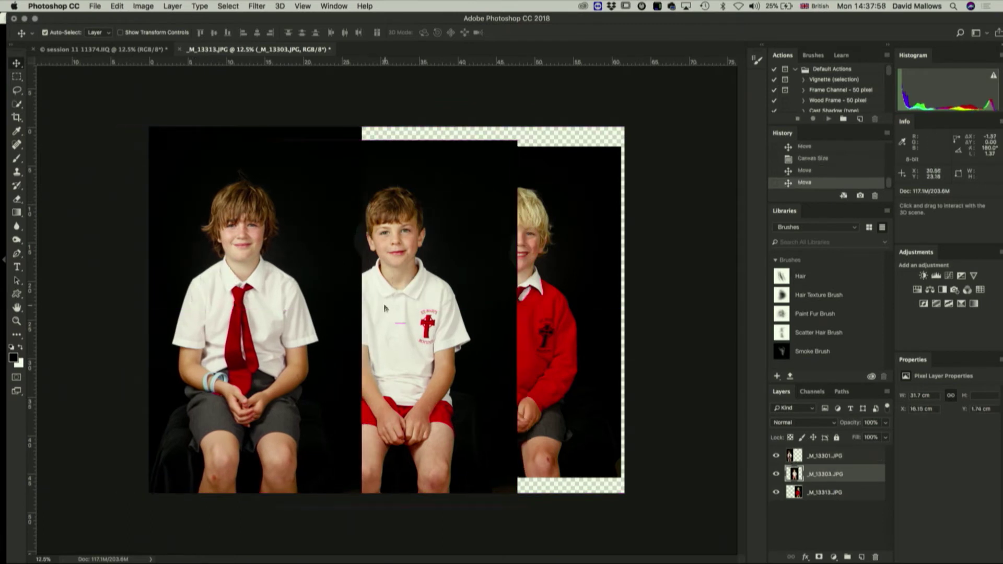
Set the blending mode of the _M_13301.JPG and _M_13303.JPG layers to Lighten so the dark backgrounds merge
{"action": "left_click", "coordinate": [248, 313]}
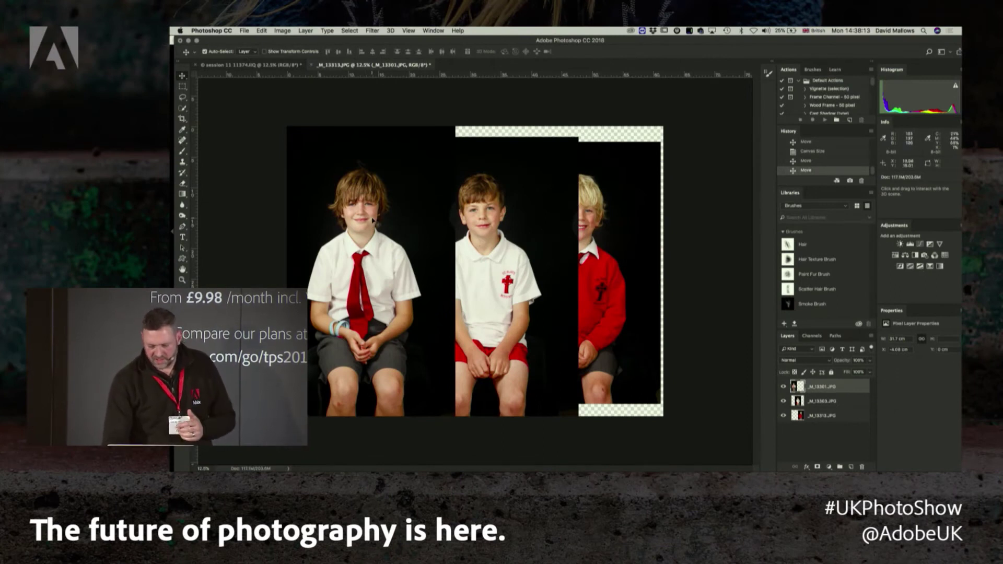
{"action": "left_click", "coordinate": [809, 360]}
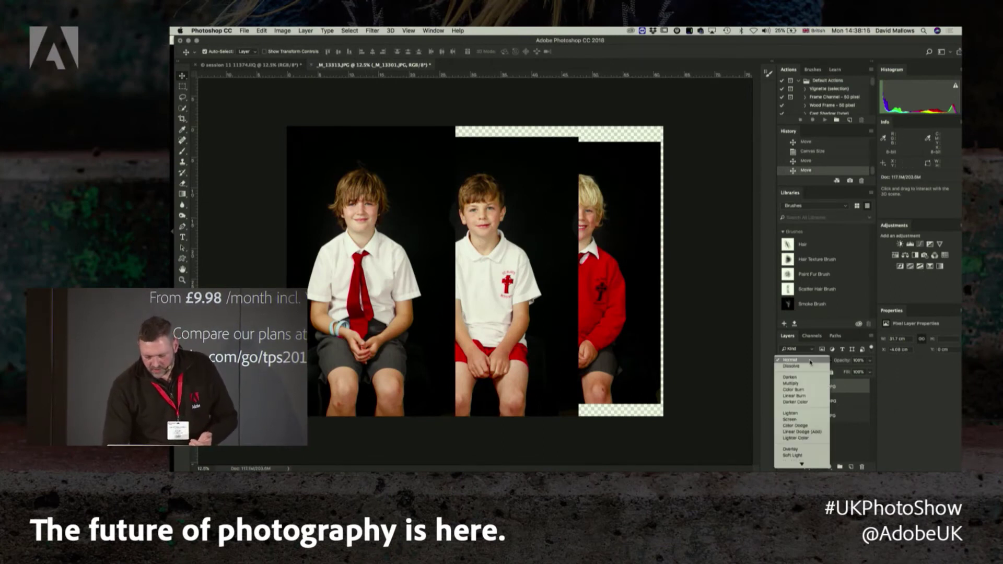
{"action": "left_click", "coordinate": [810, 414]}
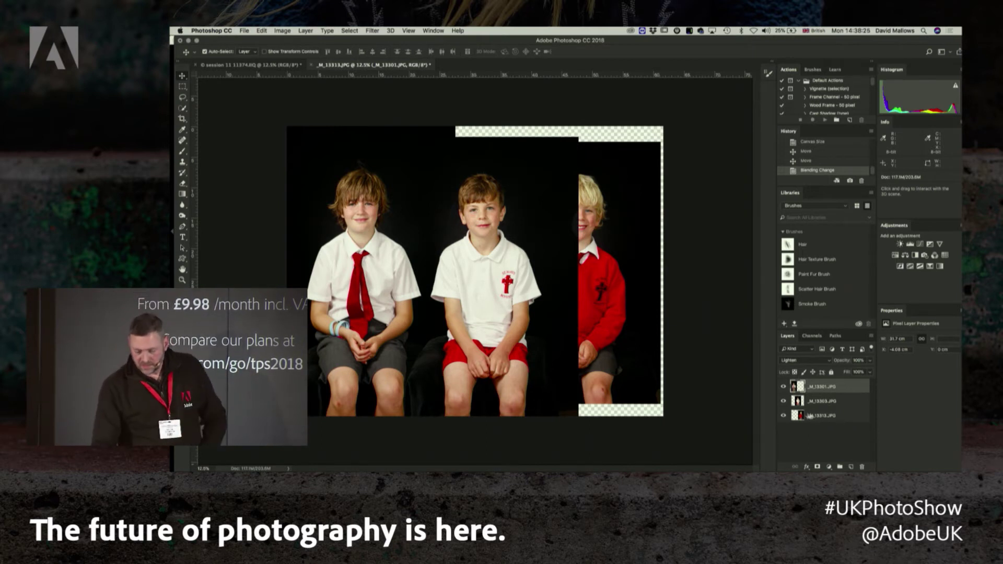
{"action": "left_click", "coordinate": [832, 401]}
{"action": "left_click", "coordinate": [810, 360]}
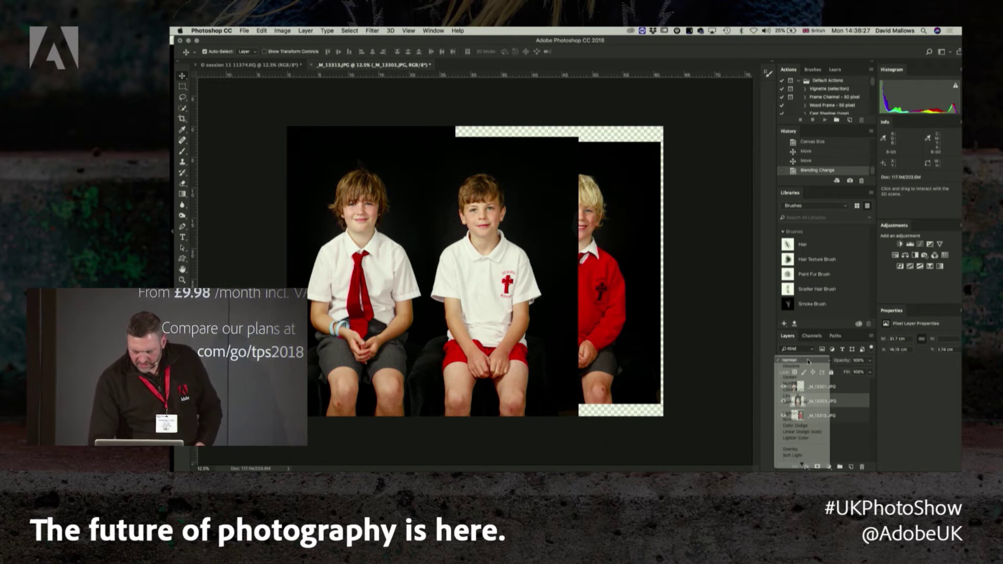
{"action": "left_click", "coordinate": [808, 414]}
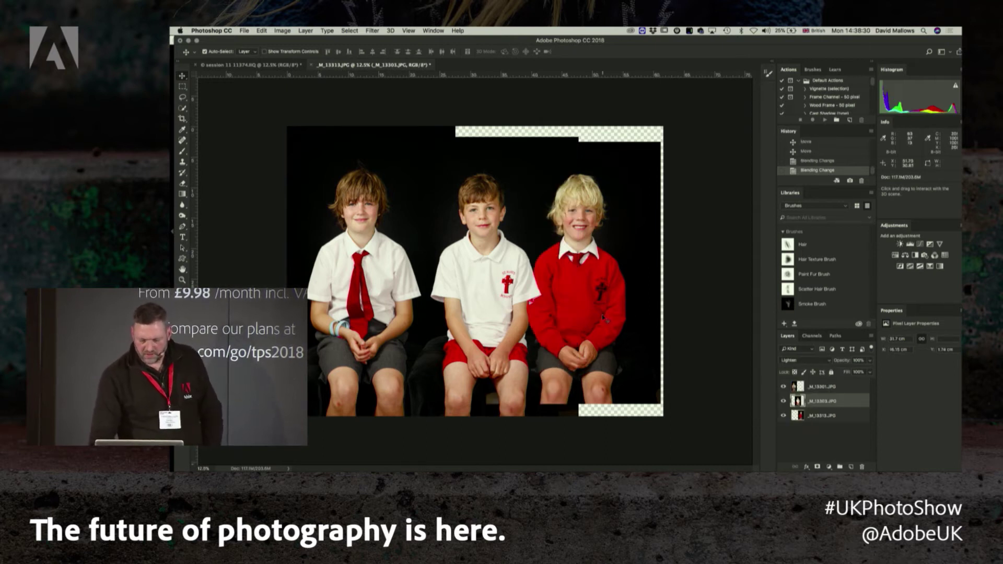
Move the red-jumper portrait slightly right and crop the transparent strips off the top and bottom of the group picture
{"action": "left_click_drag", "start_coordinate": [622, 326], "coordinate": [636, 326]}
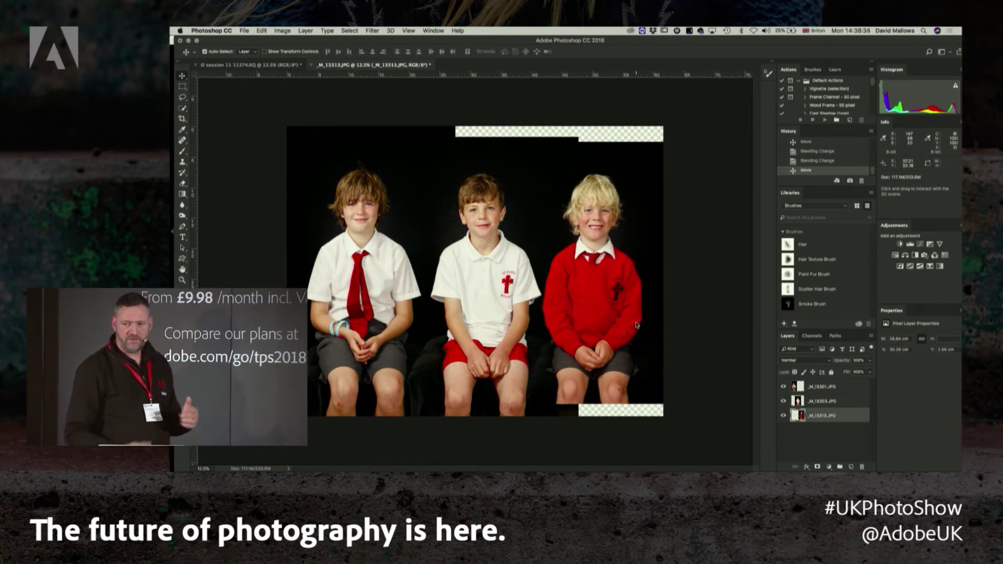
{"action": "key", "text": "c"}
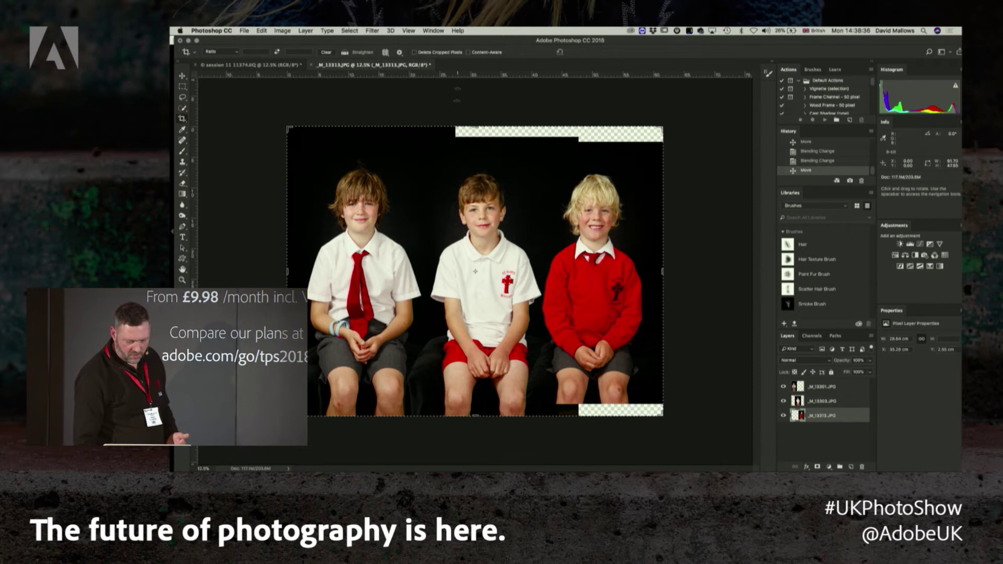
{"action": "left_click_drag", "start_coordinate": [457, 256], "coordinate": [457, 245]}
{"action": "left_click_drag", "start_coordinate": [476, 405], "coordinate": [478, 399]}
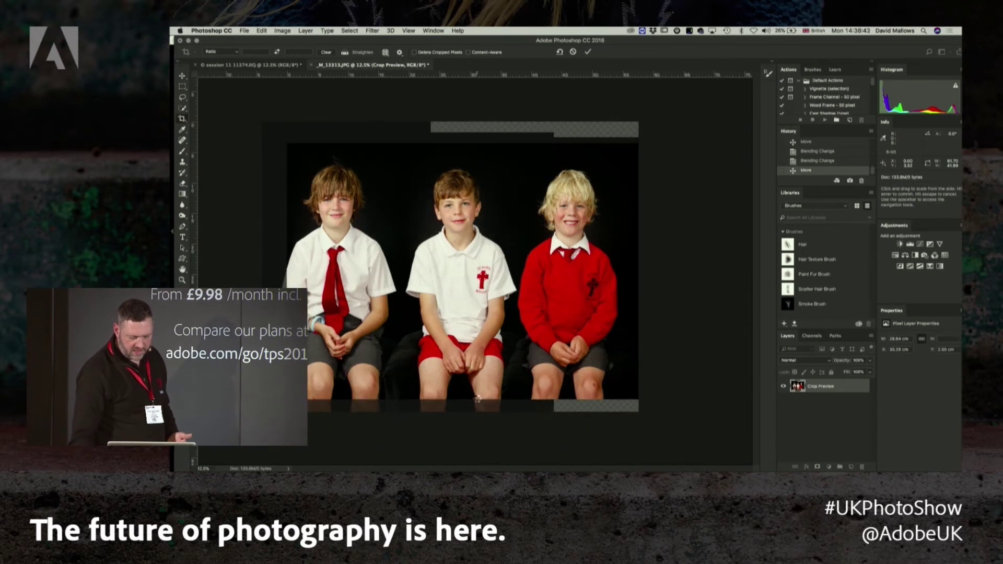
{"action": "key", "text": "Return"}
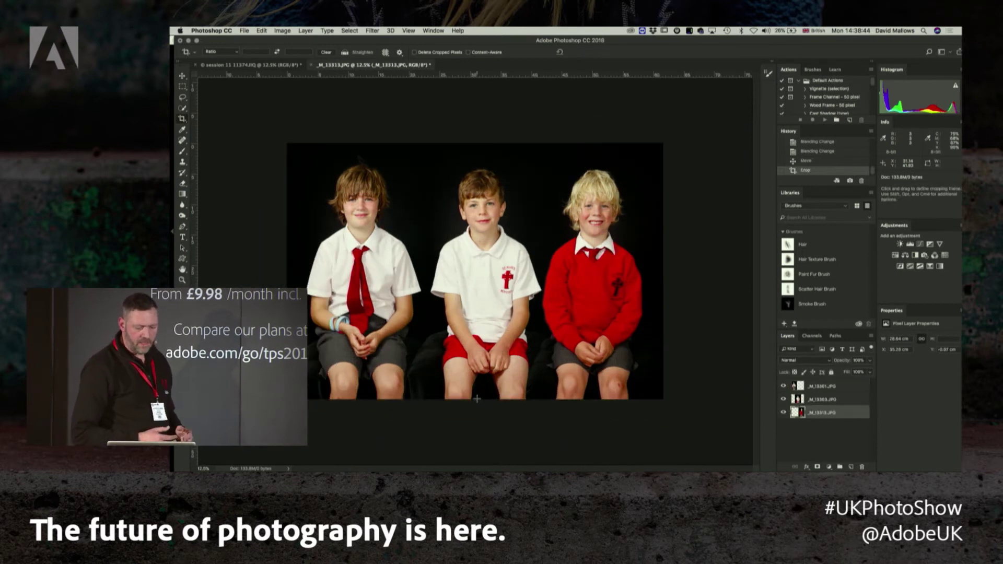
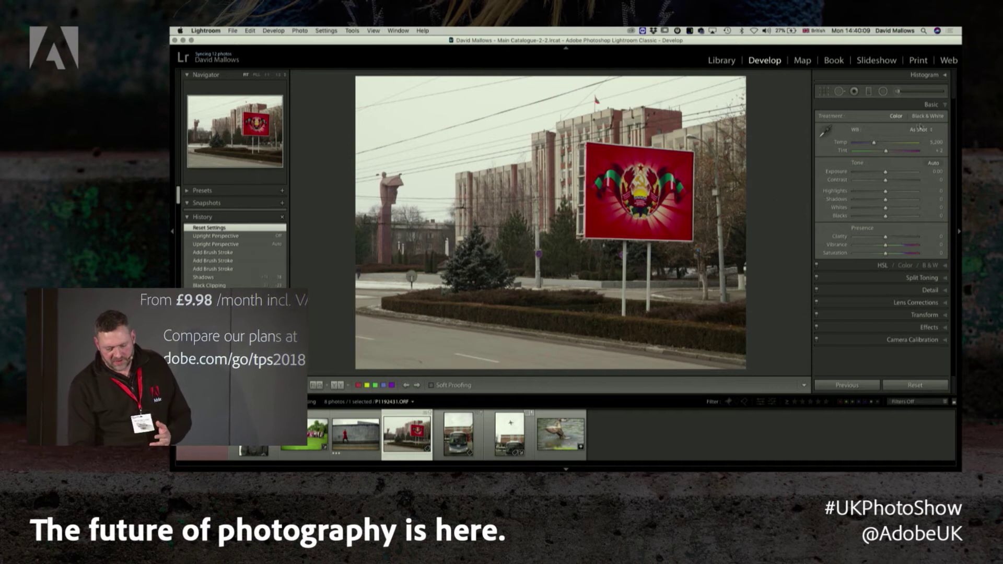
Add a graduated filter over the upper part of the billboard photo and tint it deep blue-violet
{"action": "left_click", "coordinate": [868, 91]}
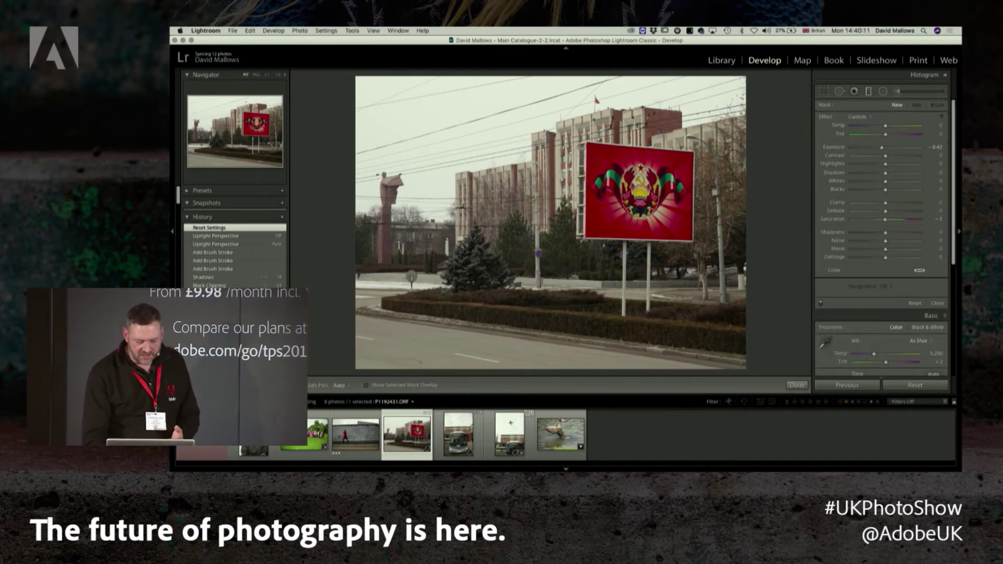
{"action": "left_click_drag", "start_coordinate": [522, 166], "coordinate": [528, 215]}
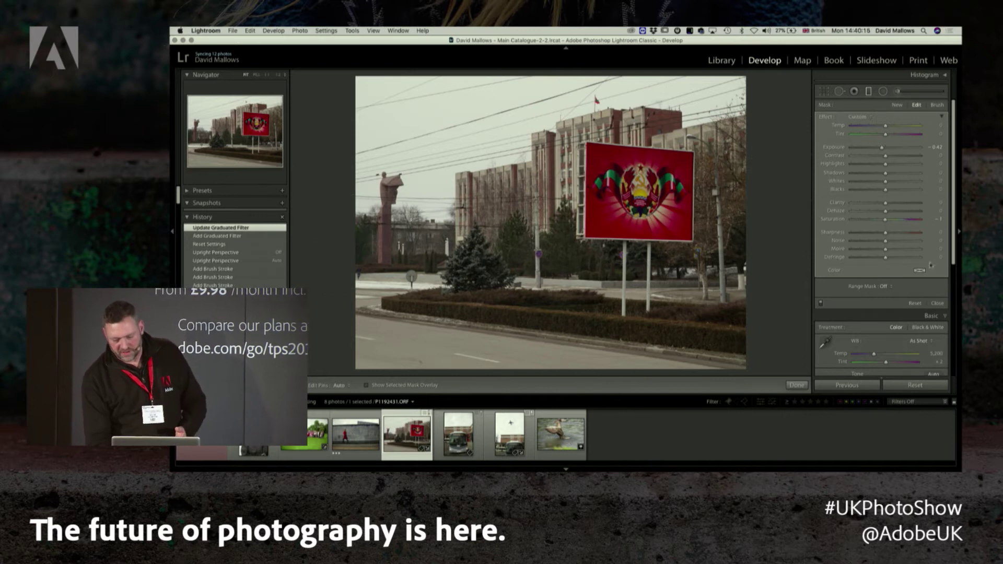
{"action": "left_click", "coordinate": [920, 270]}
{"action": "left_click_drag", "start_coordinate": [849, 273], "coordinate": [831, 270]}
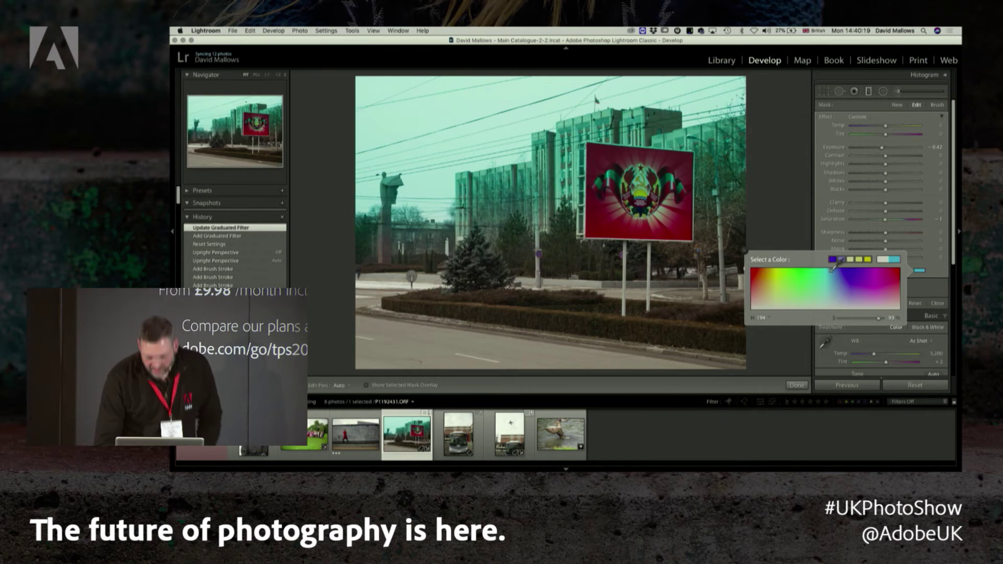
{"action": "left_click", "coordinate": [832, 259]}
{"action": "left_click", "coordinate": [779, 278]}
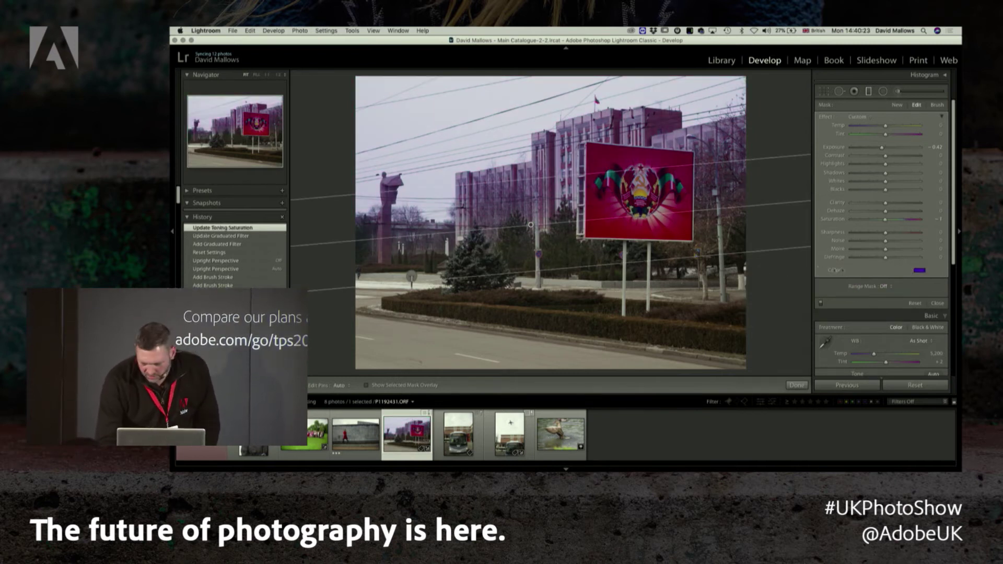
Lower the graduated filter's exposure to about -1.3 and show its mask overlay on the photo
{"action": "left_click_drag", "start_coordinate": [882, 147], "coordinate": [874, 148]}
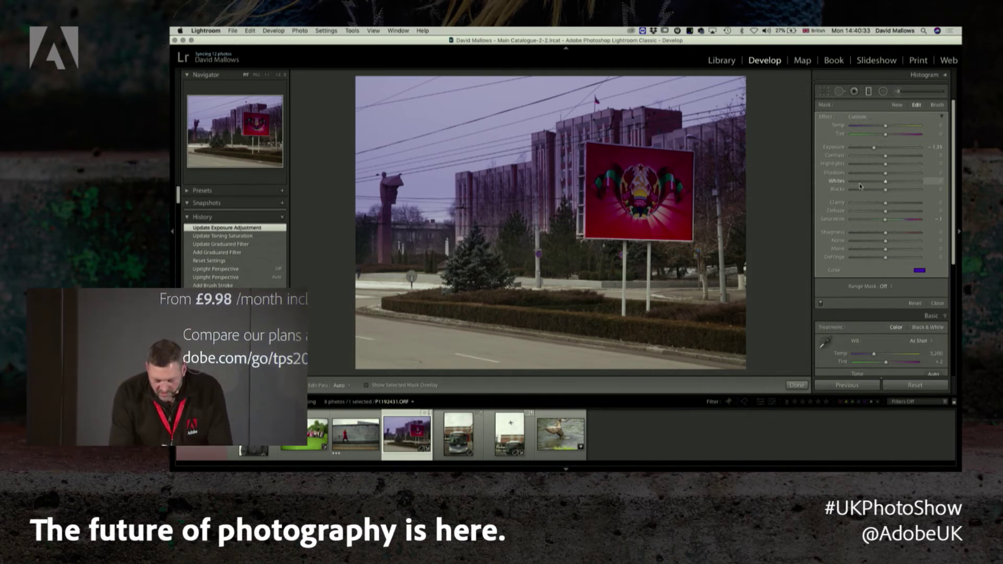
{"action": "key", "text": "o"}
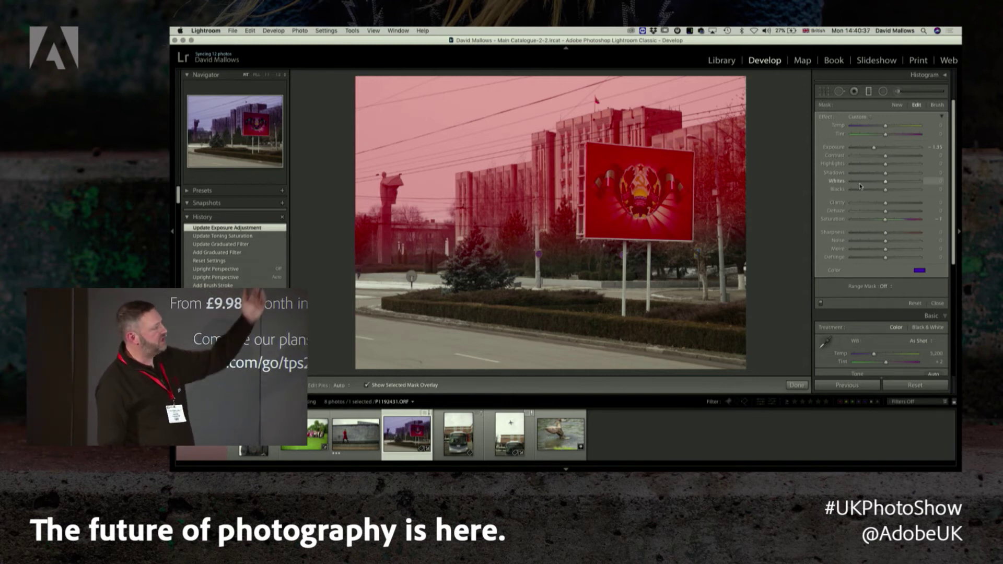
{"action": "key", "text": "o"}
{"action": "key", "text": "o"}
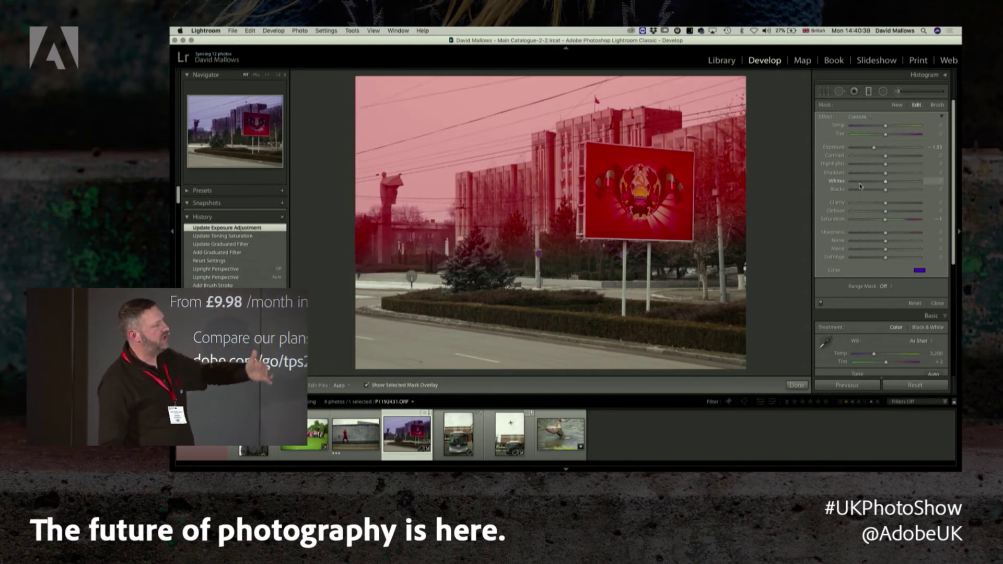
Limit the graduated filter to bright tones with a Luminance range mask, range 86/100 and smoothness 48
{"action": "left_click", "coordinate": [884, 287]}
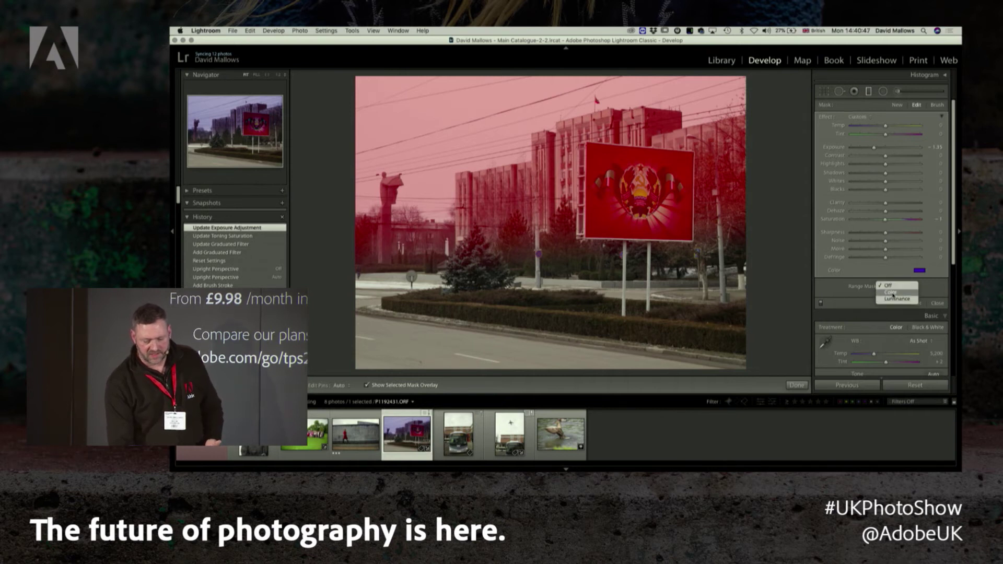
{"action": "left_click", "coordinate": [894, 299]}
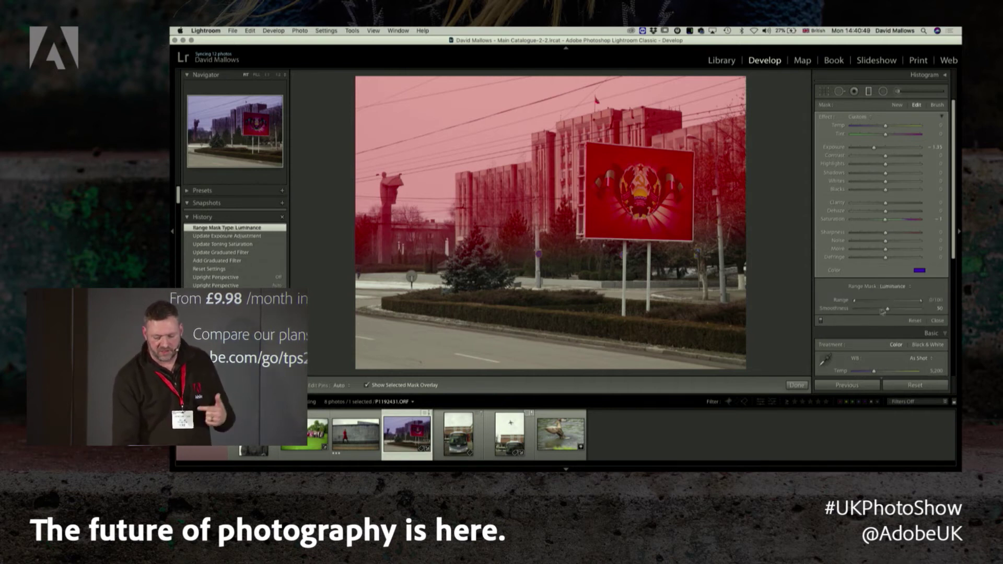
{"action": "left_click_drag", "start_coordinate": [855, 300], "coordinate": [911, 301]}
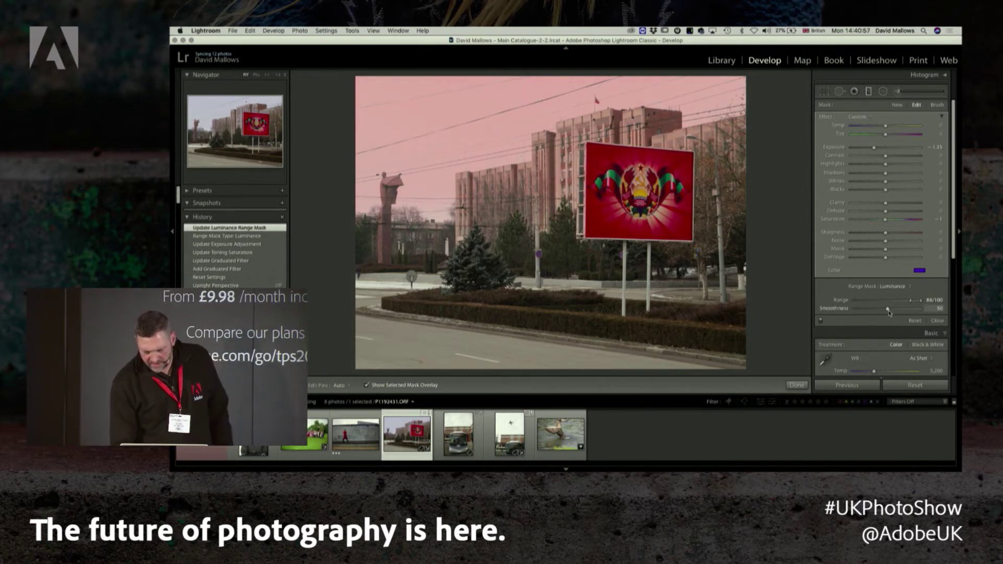
{"action": "mouse_move", "coordinate": [887, 309]}
{"action": "left_mouse_down"}
{"action": "mouse_move", "coordinate": [897, 312]}
{"action": "mouse_move", "coordinate": [886, 312]}
{"action": "left_mouse_up"}
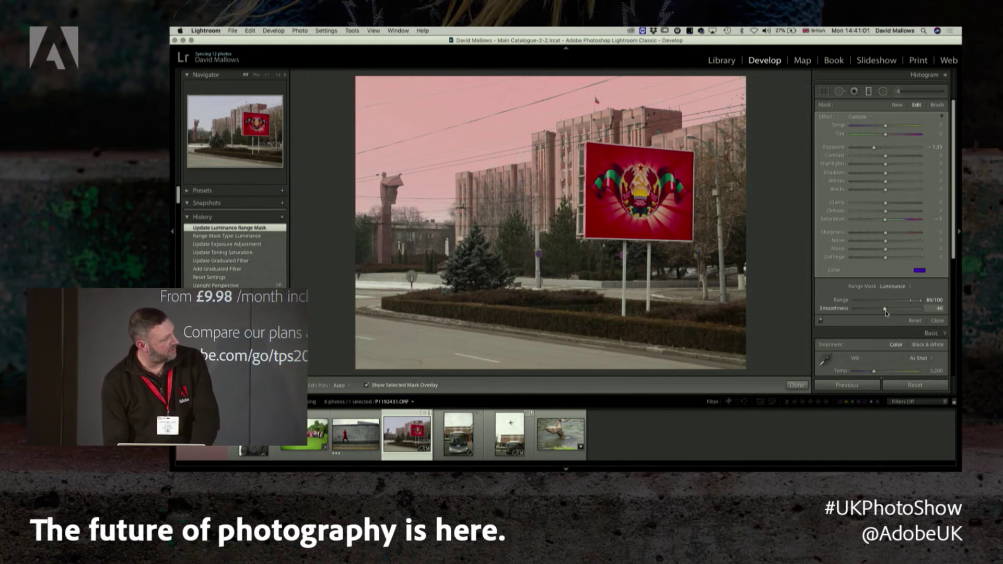
{"action": "left_click_drag", "start_coordinate": [883, 311], "coordinate": [889, 309]}
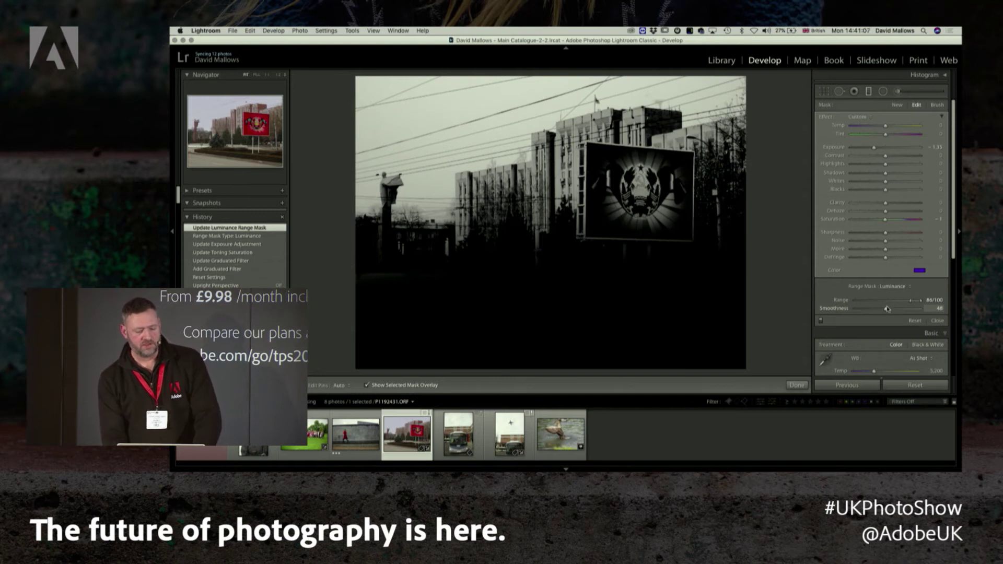
{"action": "left_click_drag", "start_coordinate": [887, 309], "coordinate": [887, 309]}
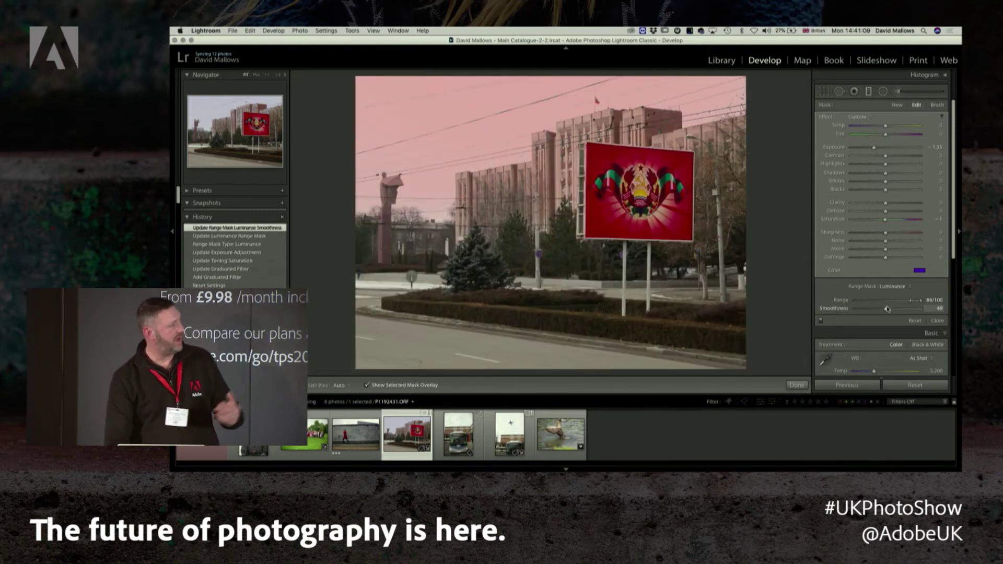
Brush the graduated filter's mask off the building and background below the sky, using an erase brush of size 10 with feather 90
{"action": "left_click", "coordinate": [937, 105]}
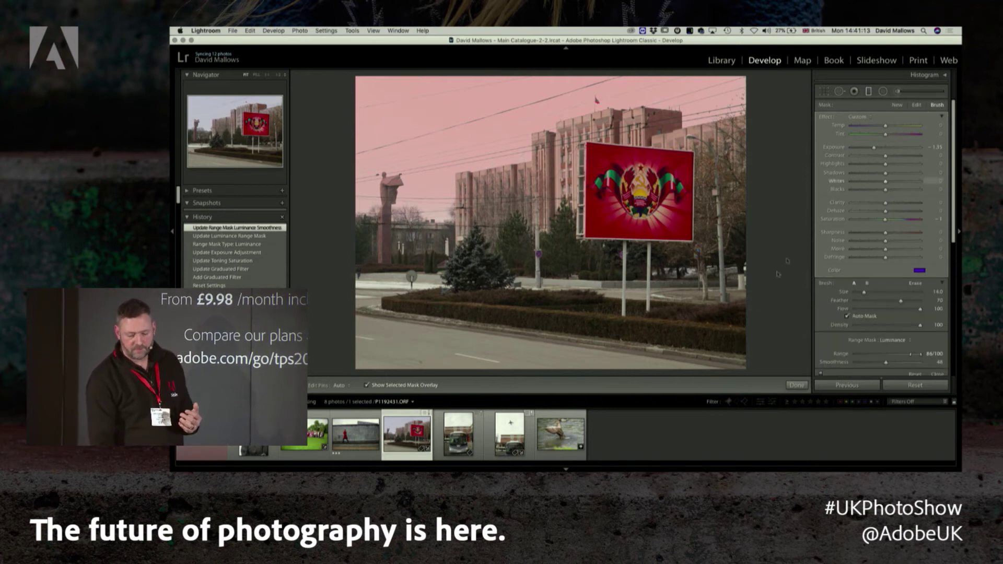
{"action": "key", "text": "alt"}
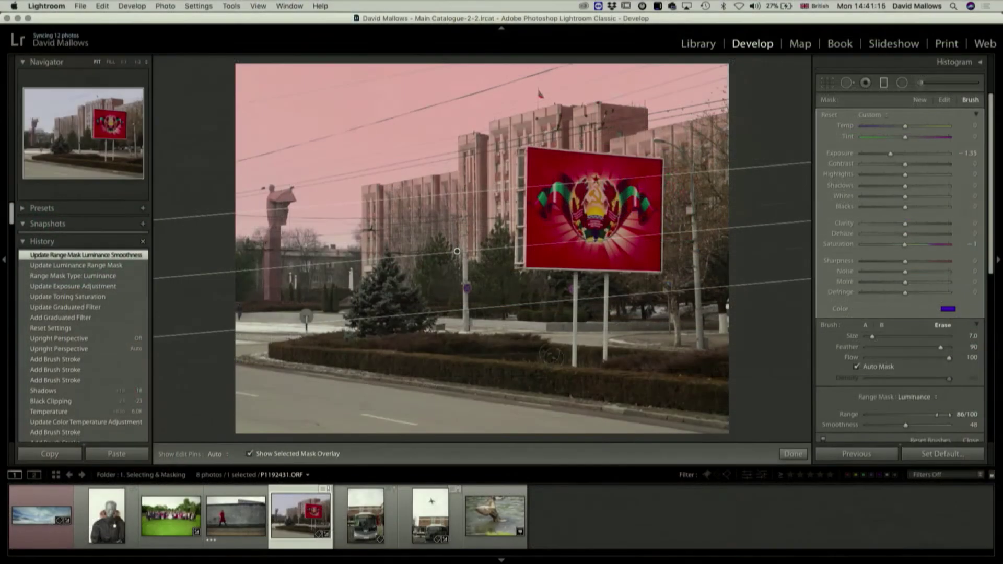
{"action": "scroll", "coordinate": [475, 307], "scroll_direction": "up", "scroll_amount": 3}
{"action": "key", "text": "h"}
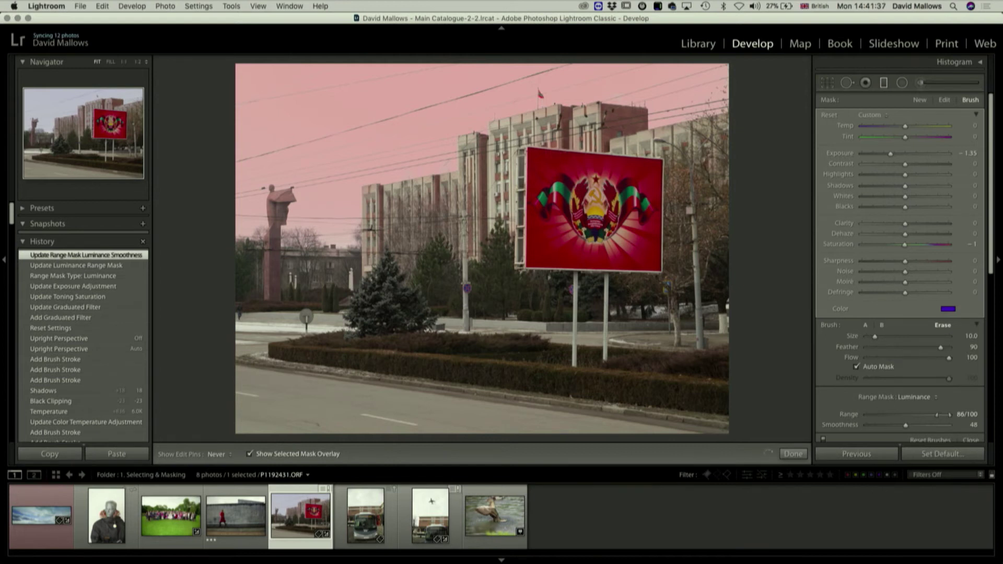
{"action": "left_click_drag", "start_coordinate": [410, 264], "coordinate": [267, 272]}
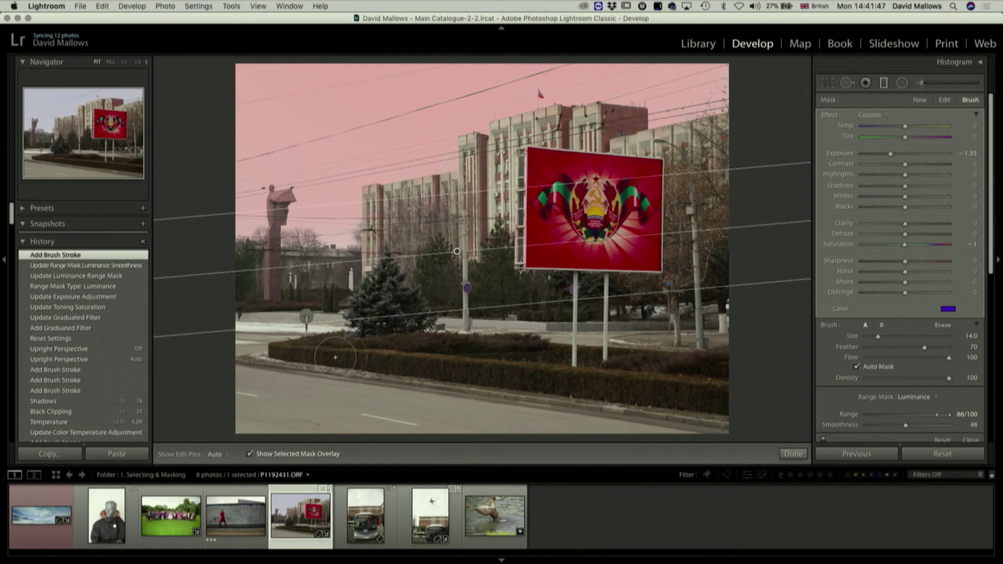
Hide the mask overlay, shift the graduated filter slightly lower and finish editing it
{"action": "key", "text": "o"}
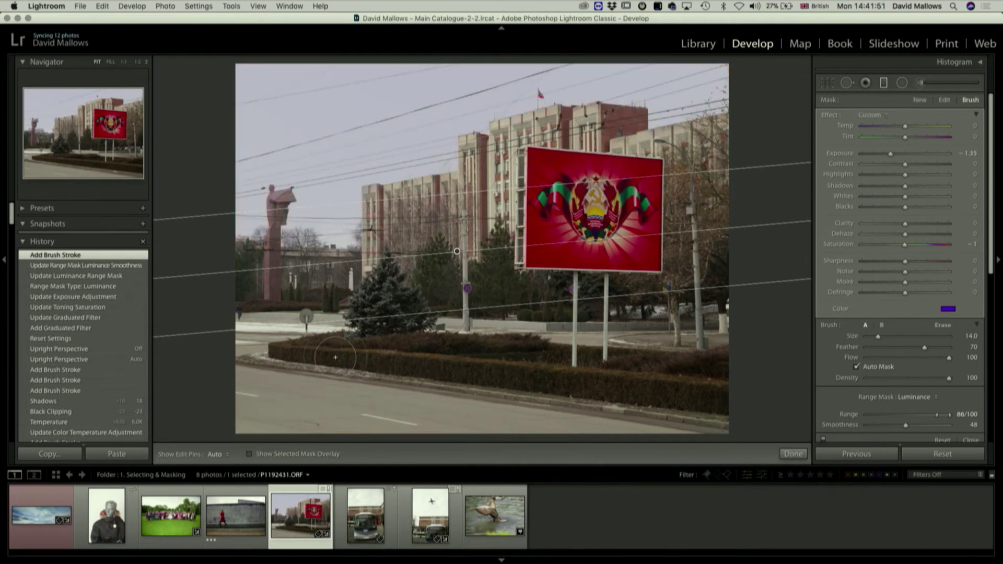
{"action": "left_click_drag", "start_coordinate": [458, 253], "coordinate": [464, 263]}
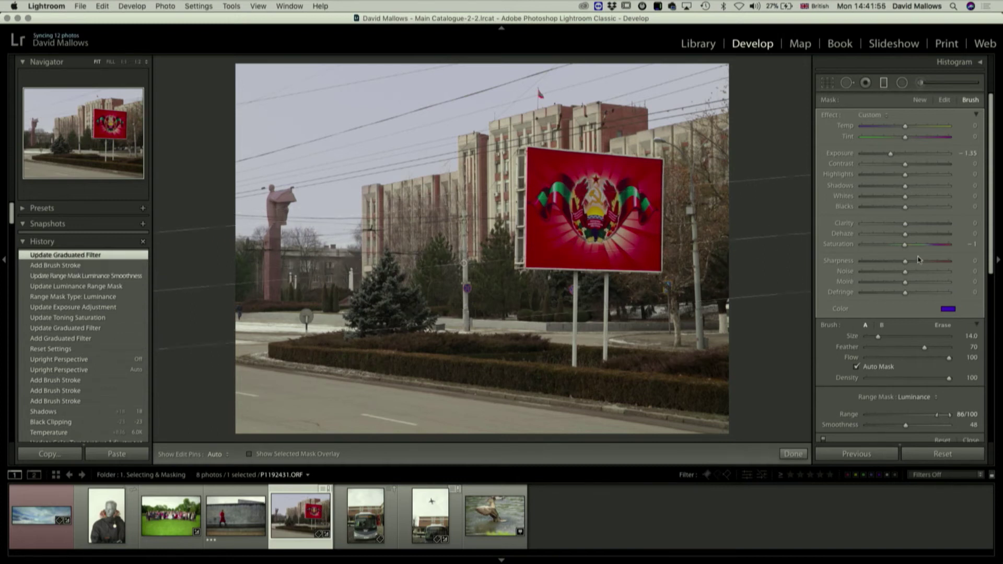
{"action": "left_click", "coordinate": [884, 83]}
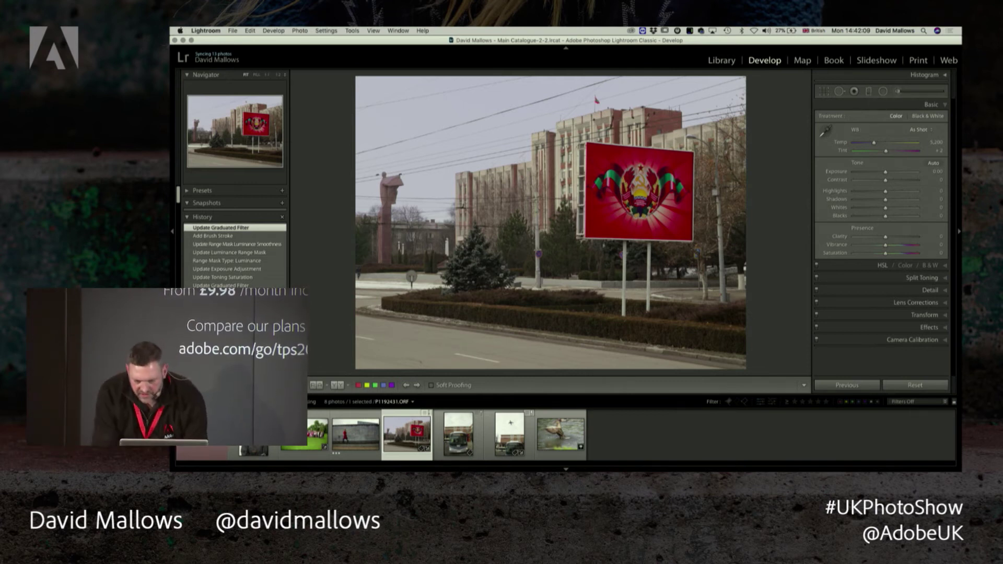
Paint an adjustment brush mask loosely over the whole red billboard with Auto Mask off and the mask overlay shown
{"action": "left_click", "coordinate": [899, 91]}
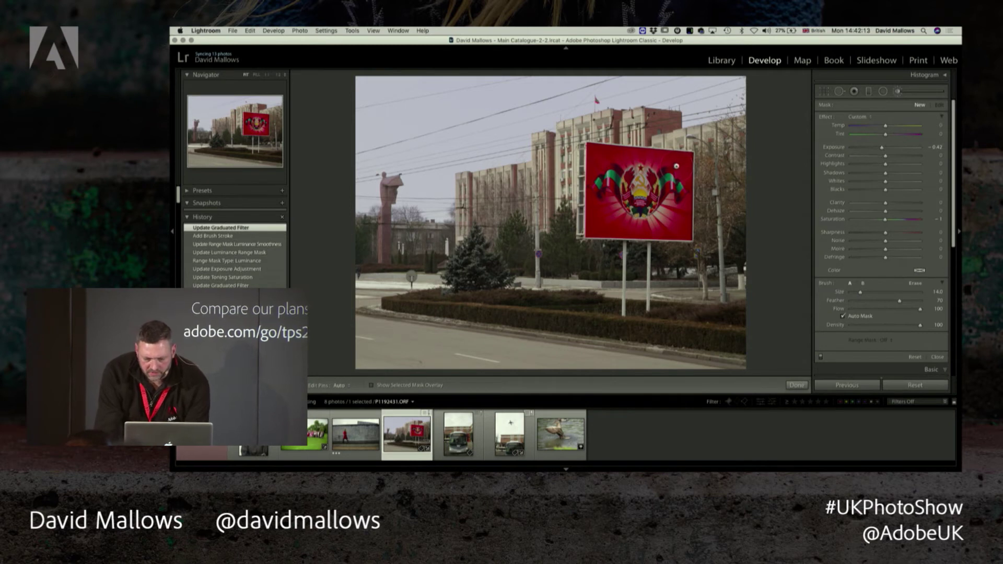
{"action": "key", "text": "a"}
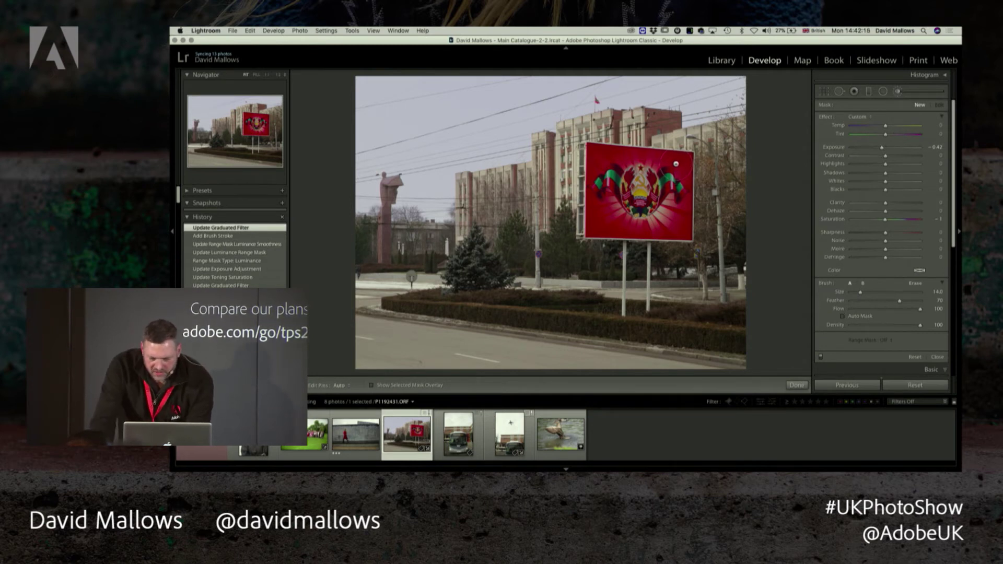
{"action": "key", "text": "h"}
{"action": "key", "text": "o"}
{"action": "mouse_move", "coordinate": [683, 162]}
{"action": "left_mouse_down"}
{"action": "mouse_move", "coordinate": [671, 144]}
{"action": "mouse_move", "coordinate": [609, 135]}
{"action": "mouse_move", "coordinate": [577, 167]}
{"action": "mouse_move", "coordinate": [575, 220]}
{"action": "mouse_move", "coordinate": [617, 246]}
{"action": "mouse_move", "coordinate": [671, 248]}
{"action": "mouse_move", "coordinate": [698, 198]}
{"action": "mouse_move", "coordinate": [630, 190]}
{"action": "left_mouse_up"}
{"action": "key", "text": "h"}
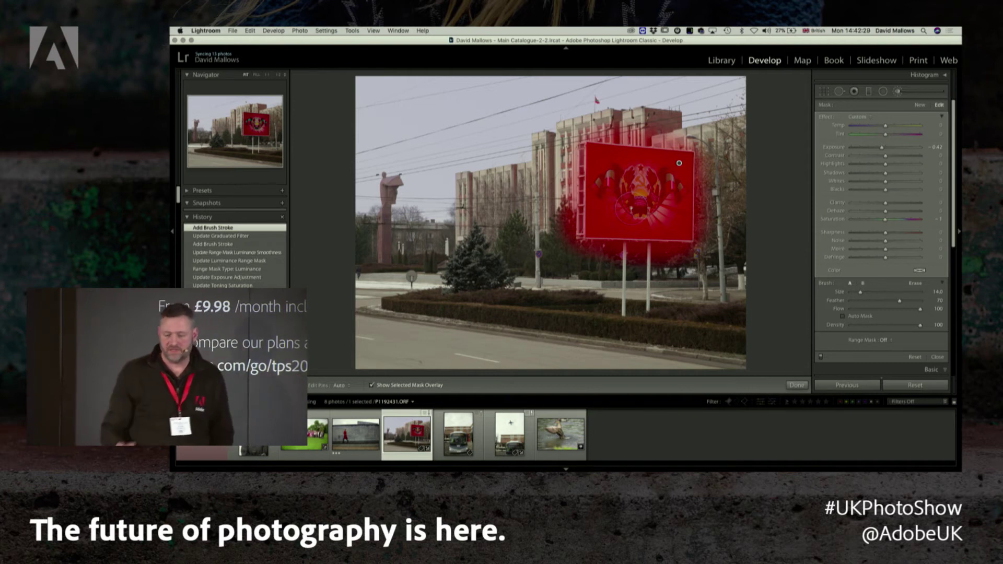
Restrict the billboard brush with a Color range mask by sampling an area of its red background, and hide the overlay
{"action": "left_click", "coordinate": [884, 340]}
{"action": "left_click", "coordinate": [891, 345]}
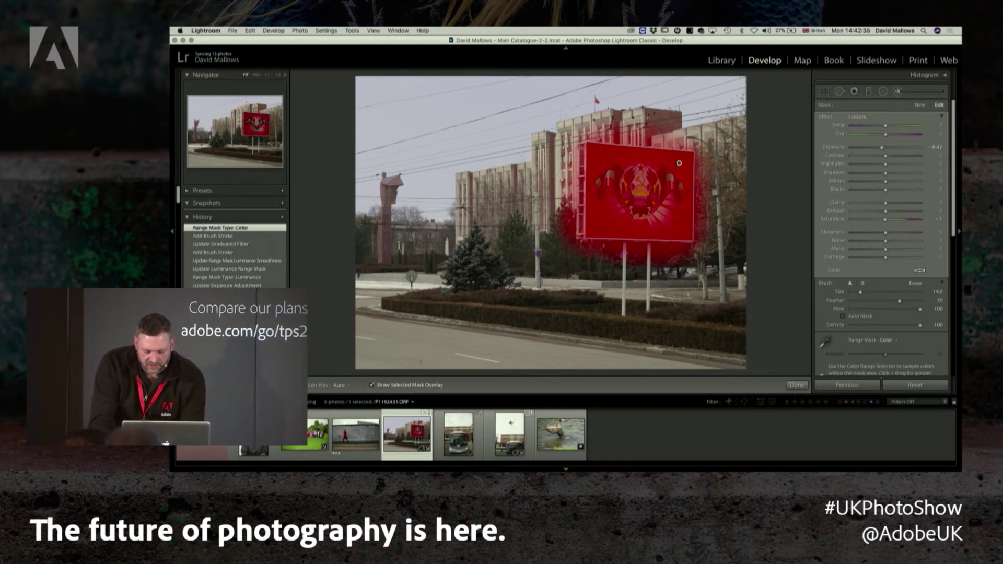
{"action": "left_click", "coordinate": [823, 342]}
{"action": "left_click_drag", "start_coordinate": [685, 224], "coordinate": [616, 235]}
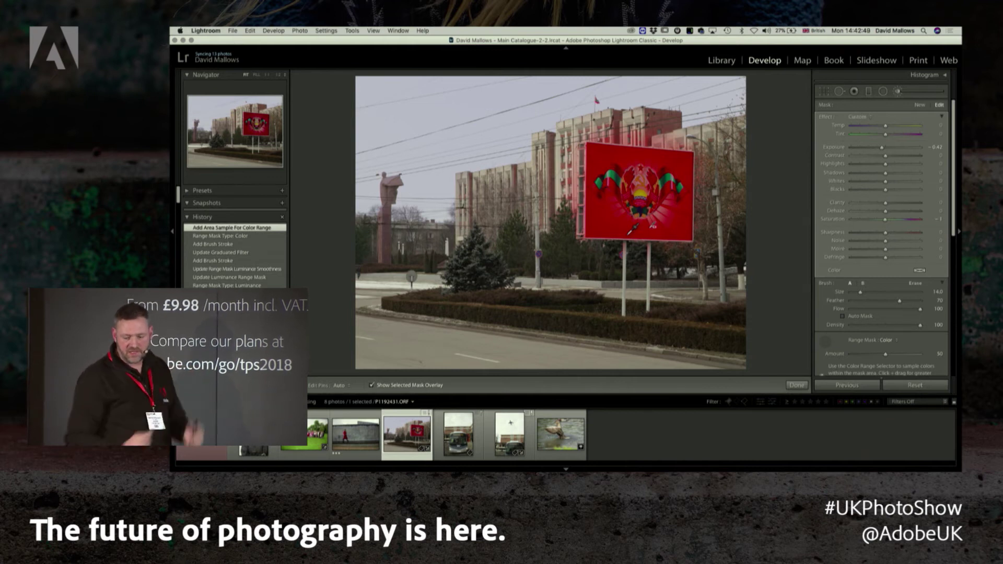
{"action": "key", "text": "o"}
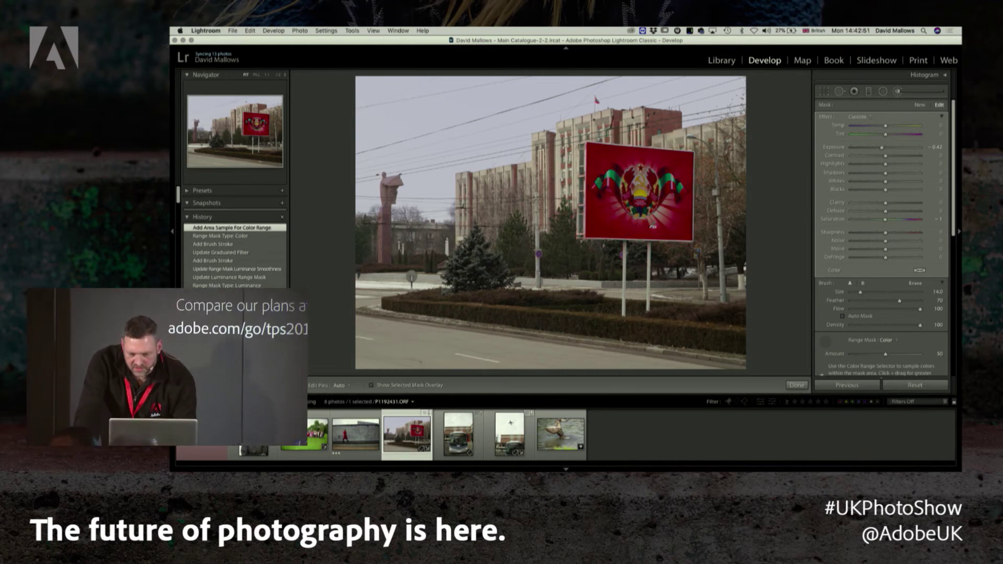
Set the billboard brush's exposure to -0.10, saturation to -11 and highlights to -11
{"action": "left_click_drag", "start_coordinate": [885, 149], "coordinate": [887, 149]}
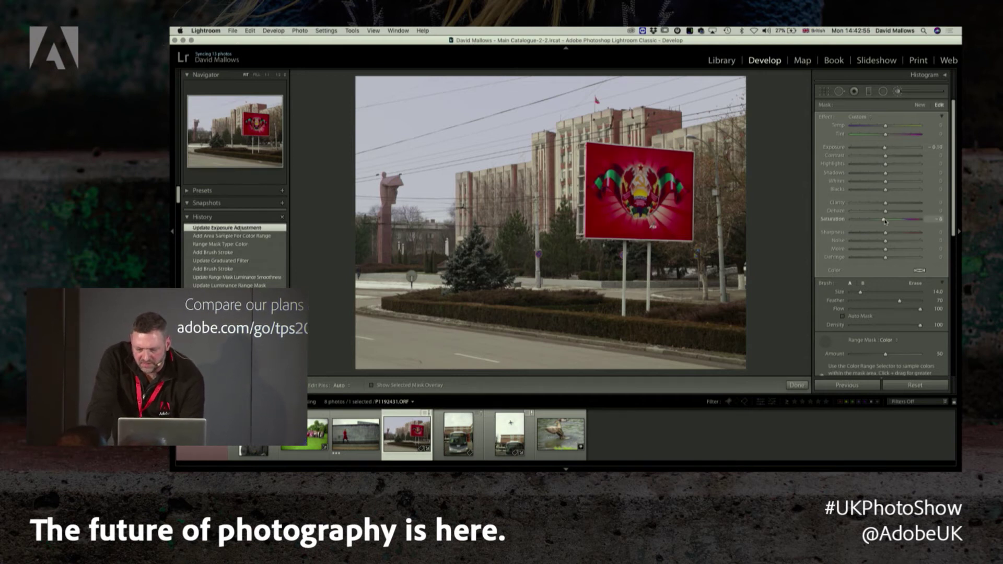
{"action": "left_click_drag", "start_coordinate": [884, 220], "coordinate": [882, 220]}
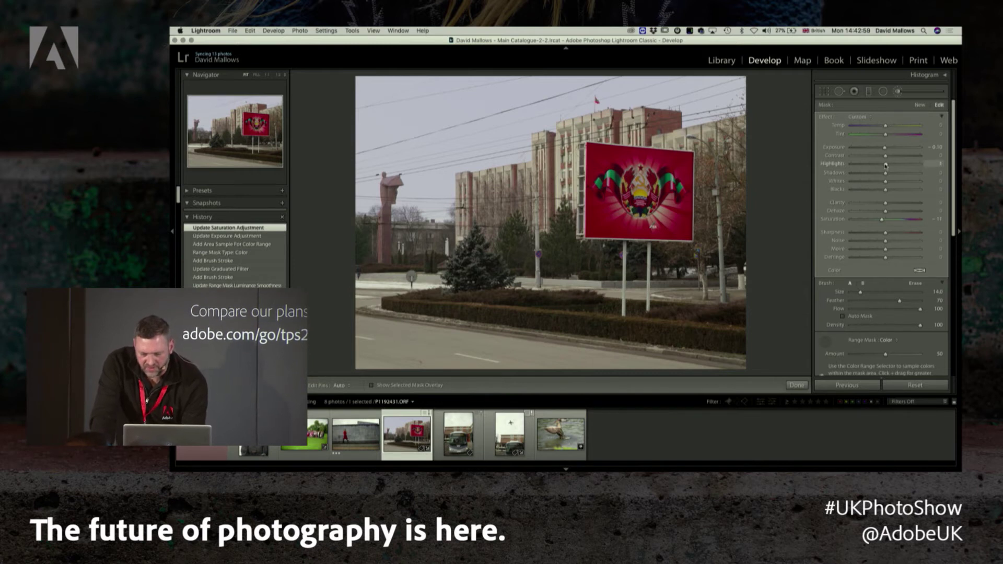
{"action": "left_click_drag", "start_coordinate": [882, 166], "coordinate": [882, 165]}
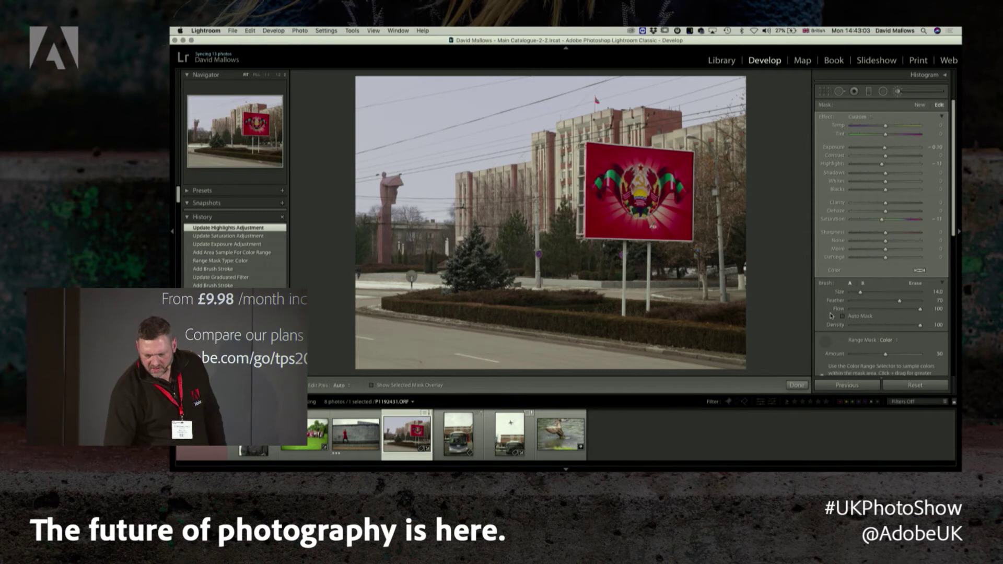
Compare the photo with the brush adjustments switched off and on
{"action": "scroll", "coordinate": [825, 335], "scroll_direction": "down", "scroll_amount": 3}
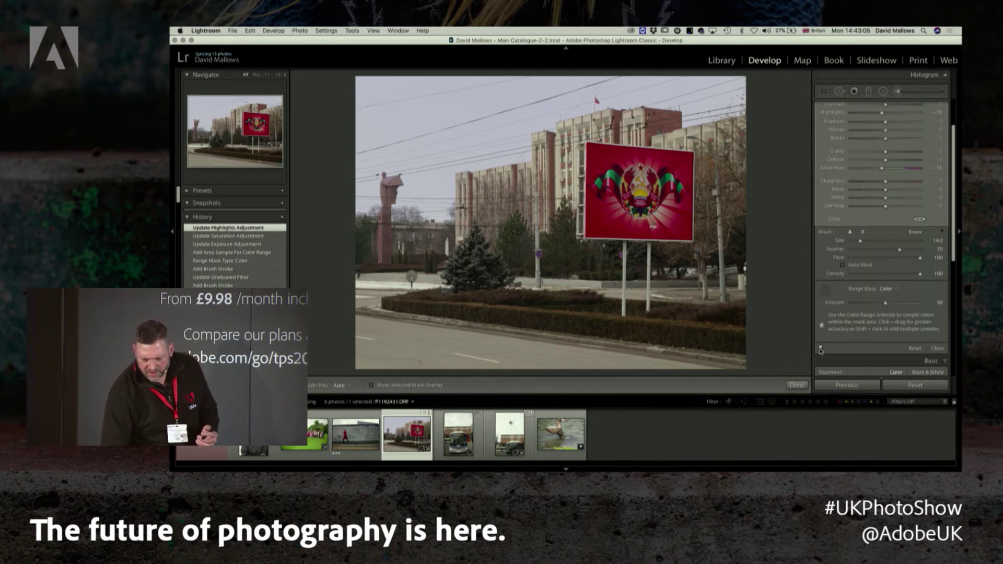
{"action": "left_click", "coordinate": [820, 349]}
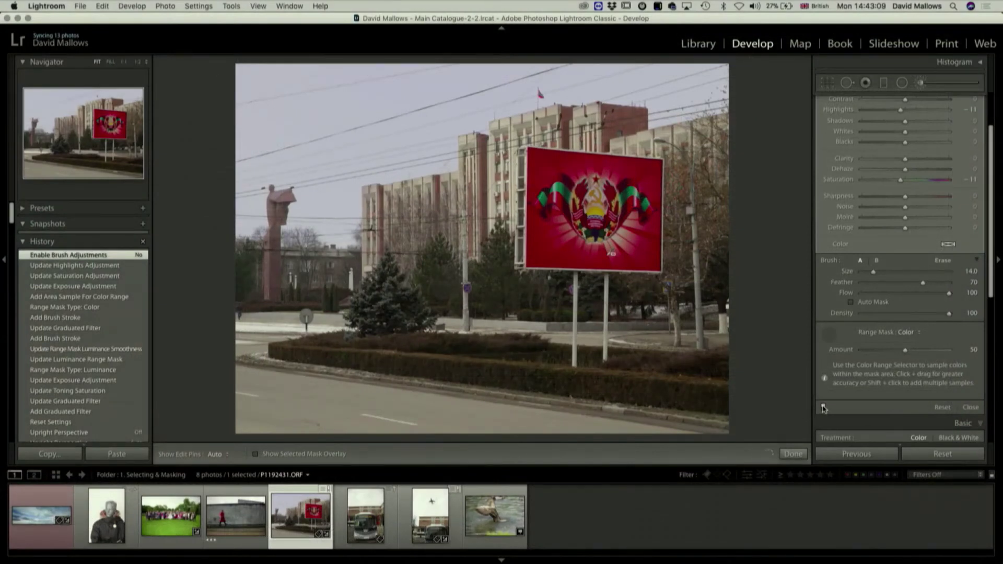
{"action": "left_click", "coordinate": [824, 407]}
{"action": "left_click", "coordinate": [823, 407]}
{"action": "left_click", "coordinate": [823, 407]}
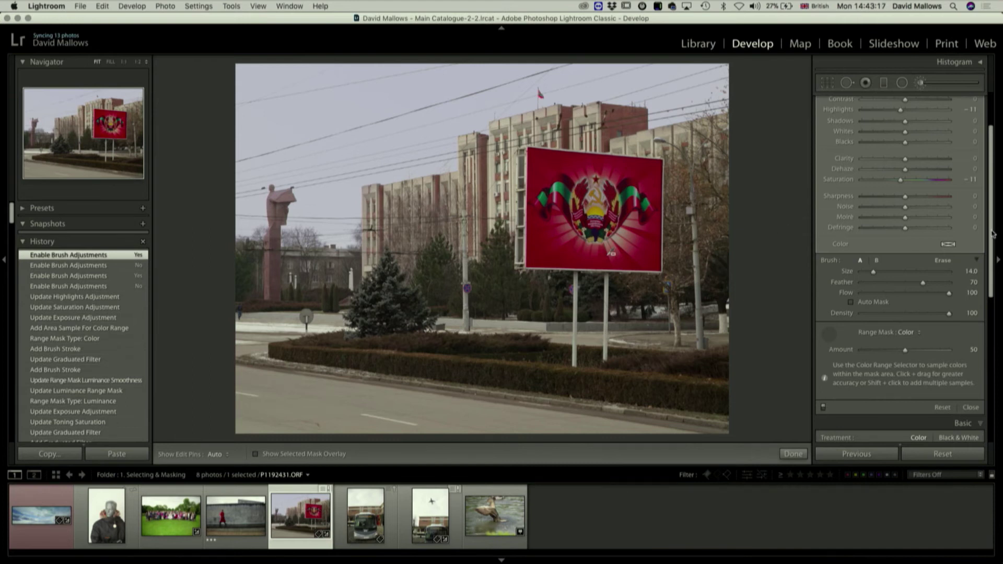
Paint a new adjustment brush mask over the roadside hedge and set its exposure to 0.17
{"action": "scroll", "coordinate": [902, 116], "scroll_direction": "up", "scroll_amount": 3}
{"action": "left_click", "coordinate": [948, 100]}
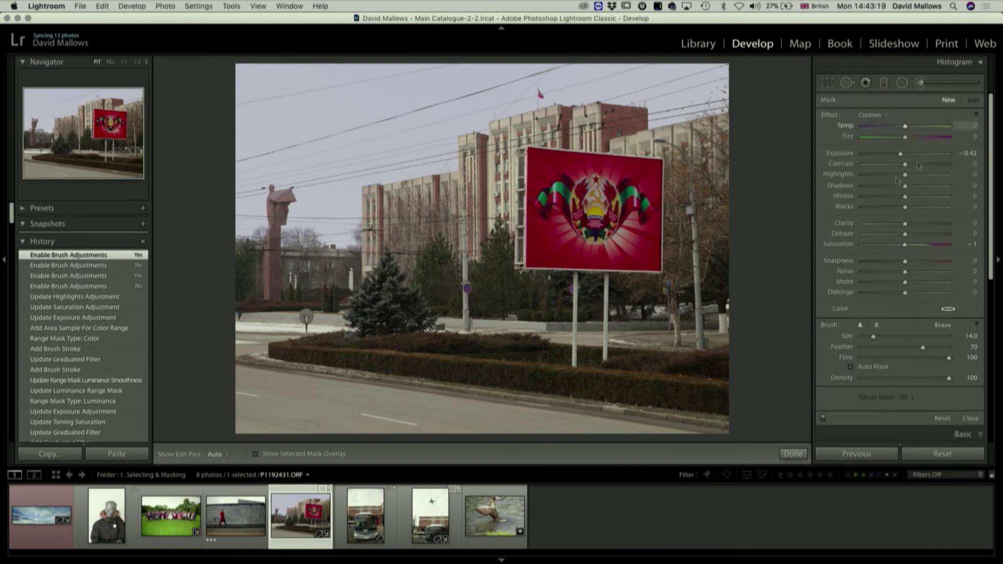
{"action": "key", "text": "h"}
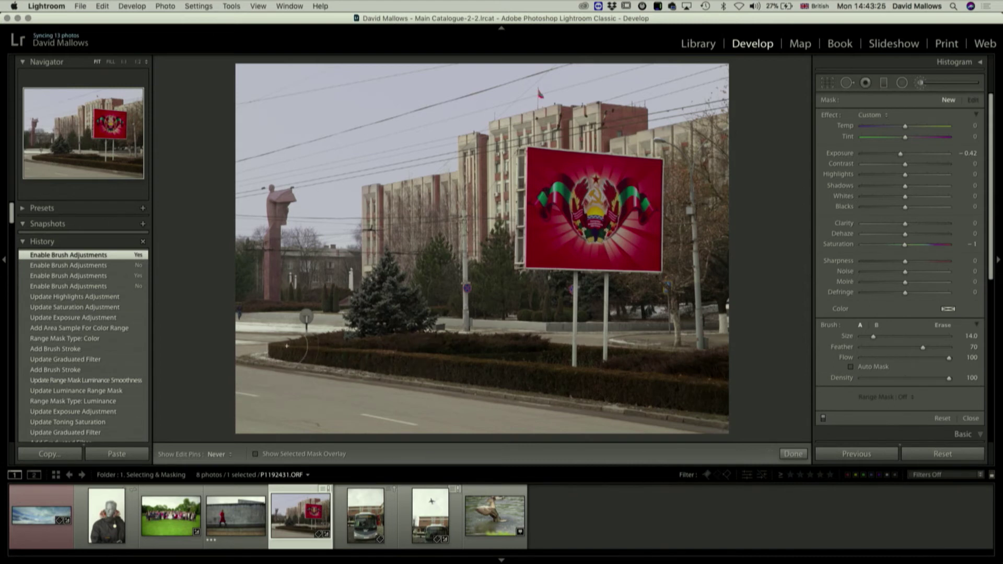
{"action": "mouse_move", "coordinate": [459, 357]}
{"action": "left_mouse_down"}
{"action": "mouse_move", "coordinate": [470, 376]}
{"action": "mouse_move", "coordinate": [578, 385]}
{"action": "left_mouse_up"}
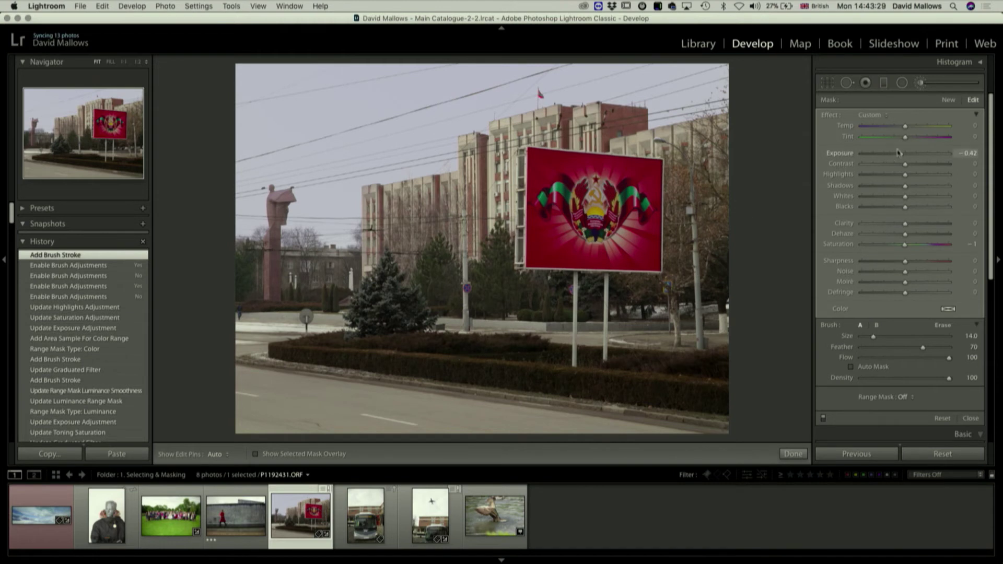
{"action": "left_click_drag", "start_coordinate": [909, 156], "coordinate": [930, 157]}
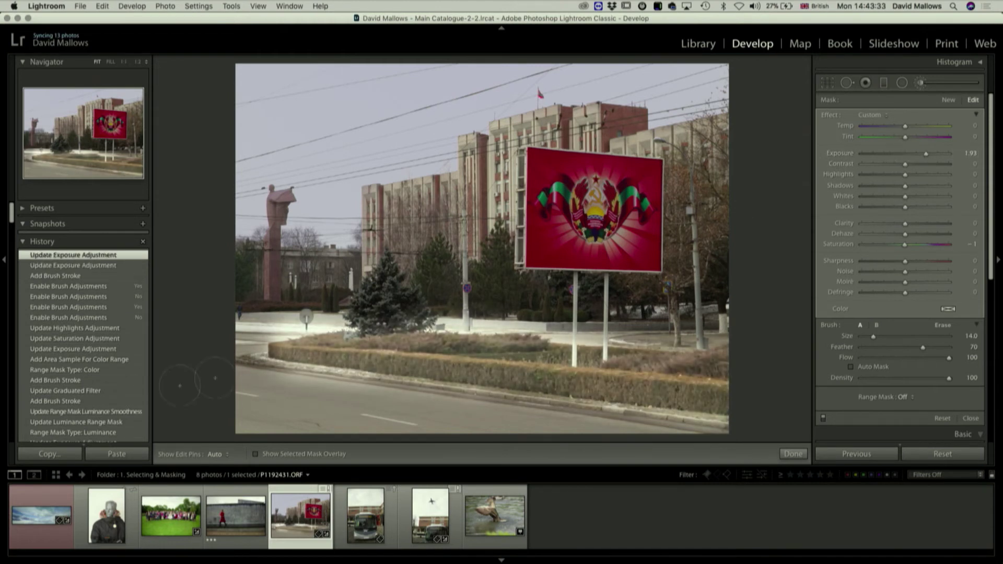
{"action": "left_click", "coordinate": [907, 154]}
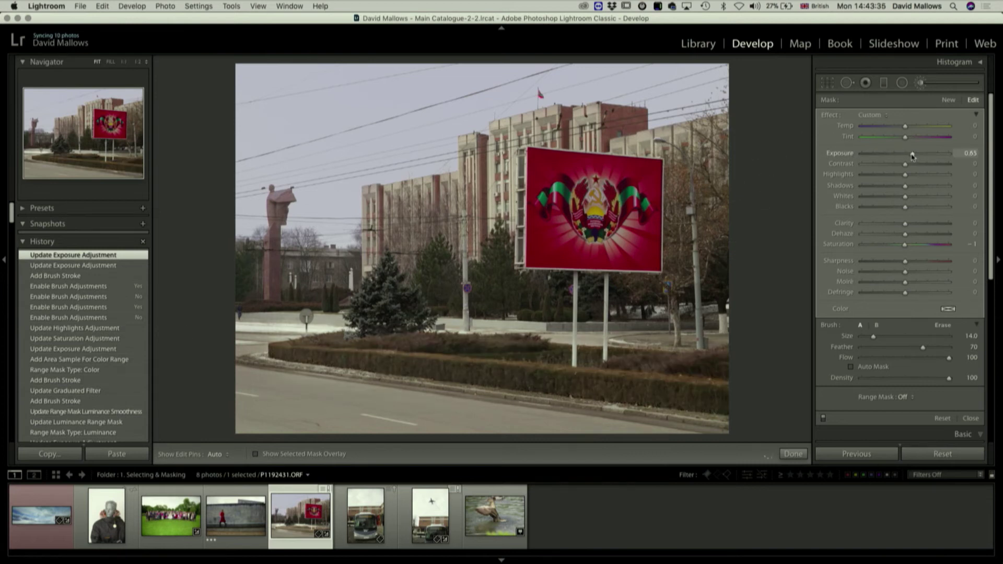
Restrict the hedge brush with a Color range mask by sampling an area of the hedge
{"action": "left_click", "coordinate": [908, 398]}
{"action": "left_click", "coordinate": [909, 407]}
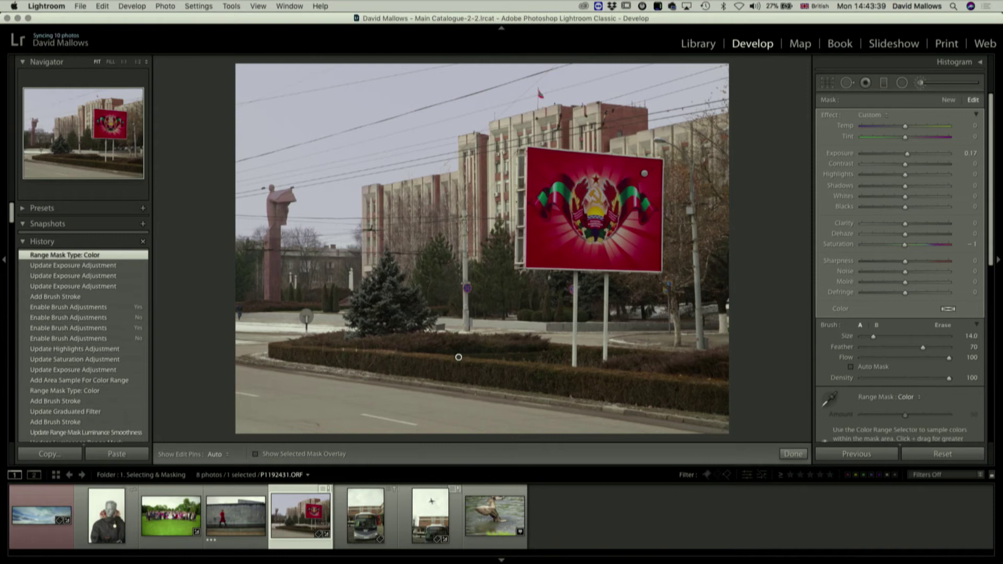
{"action": "left_click", "coordinate": [831, 398]}
{"action": "left_click_drag", "start_coordinate": [712, 366], "coordinate": [646, 395]}
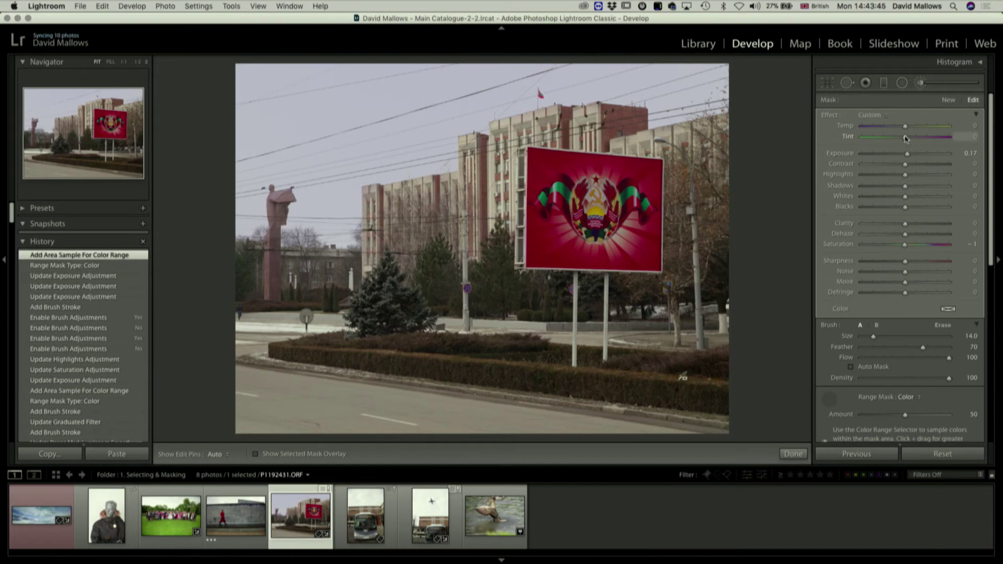
Set the hedge brush's tint to -69 and exposure to 0.29, and start a new brush adjustment
{"action": "left_click_drag", "start_coordinate": [881, 136], "coordinate": [876, 137]}
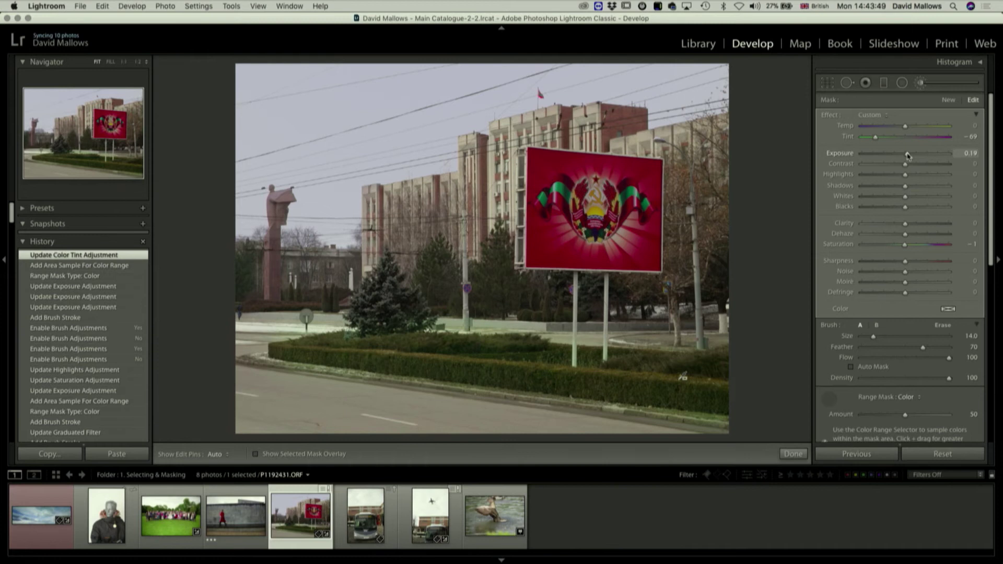
{"action": "left_click", "coordinate": [908, 155]}
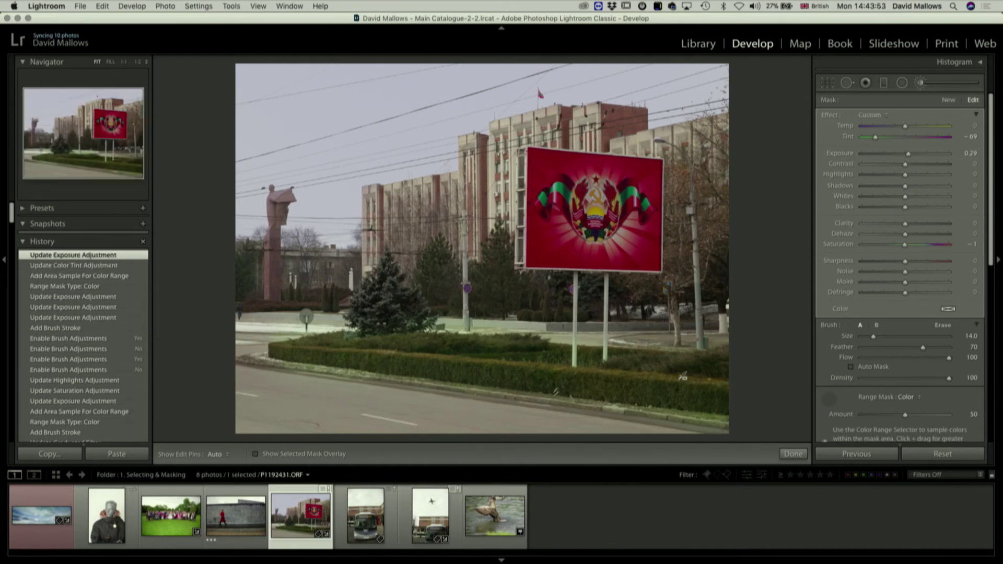
{"action": "left_click", "coordinate": [948, 100]}
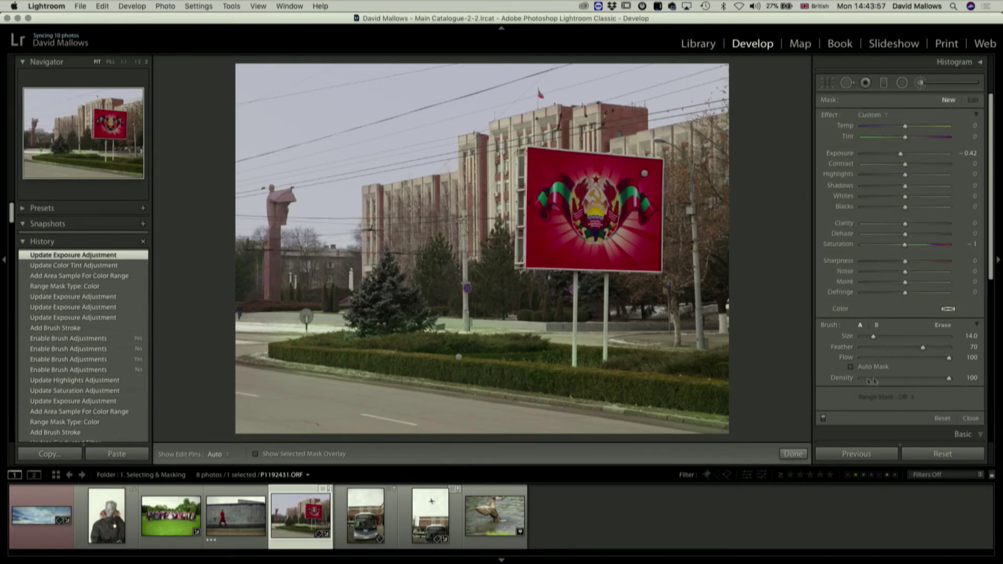
Paint an Auto Mask brush adjustment over the fir trees and the background shrubs and trees, checking the coverage with the mask overlay
{"action": "left_click", "coordinate": [850, 367]}
{"action": "mouse_move", "coordinate": [384, 286]}
{"action": "left_mouse_down"}
{"action": "mouse_move", "coordinate": [405, 323]}
{"action": "mouse_move", "coordinate": [366, 309]}
{"action": "left_mouse_up"}
{"action": "key", "text": "o"}
{"action": "mouse_move", "coordinate": [447, 291]}
{"action": "left_mouse_down"}
{"action": "mouse_move", "coordinate": [436, 259]}
{"action": "mouse_move", "coordinate": [445, 246]}
{"action": "mouse_move", "coordinate": [452, 306]}
{"action": "mouse_move", "coordinate": [499, 307]}
{"action": "mouse_move", "coordinate": [499, 241]}
{"action": "mouse_move", "coordinate": [523, 300]}
{"action": "mouse_move", "coordinate": [593, 308]}
{"action": "left_mouse_up"}
{"action": "key", "text": "h"}
{"action": "key", "text": "h"}
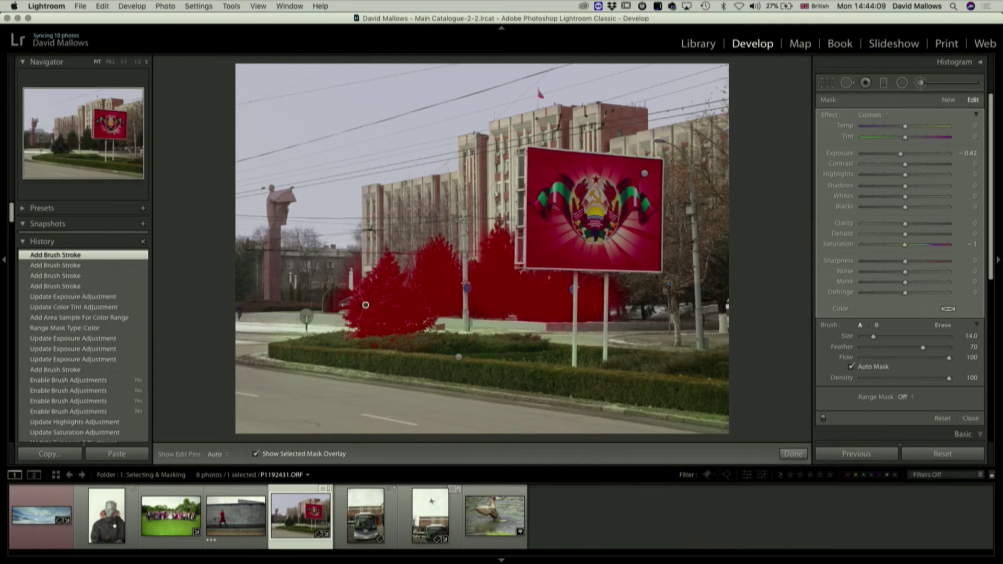
{"action": "left_click_drag", "start_coordinate": [331, 299], "coordinate": [245, 295]}
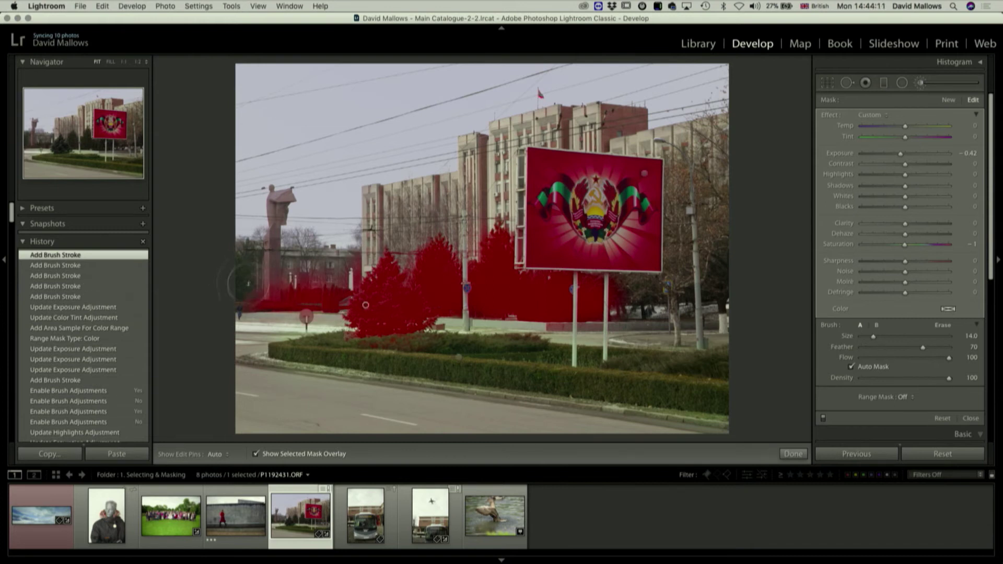
{"action": "left_click_drag", "start_coordinate": [241, 255], "coordinate": [246, 276]}
{"action": "key", "text": "h"}
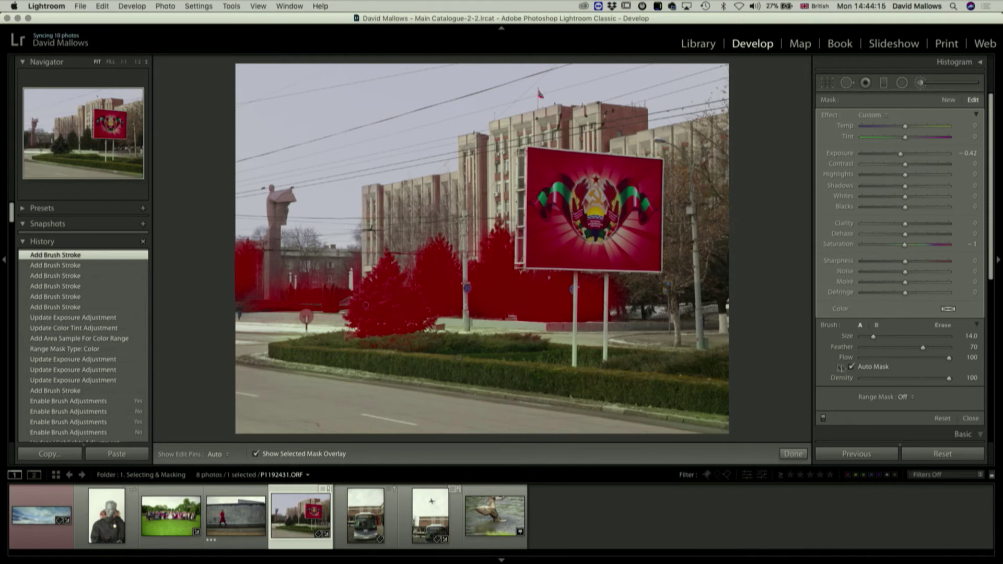
Restrict the tree brush with a Color range mask by sampling two areas of the trees, with the mask overlay hidden
{"action": "left_click", "coordinate": [901, 397]}
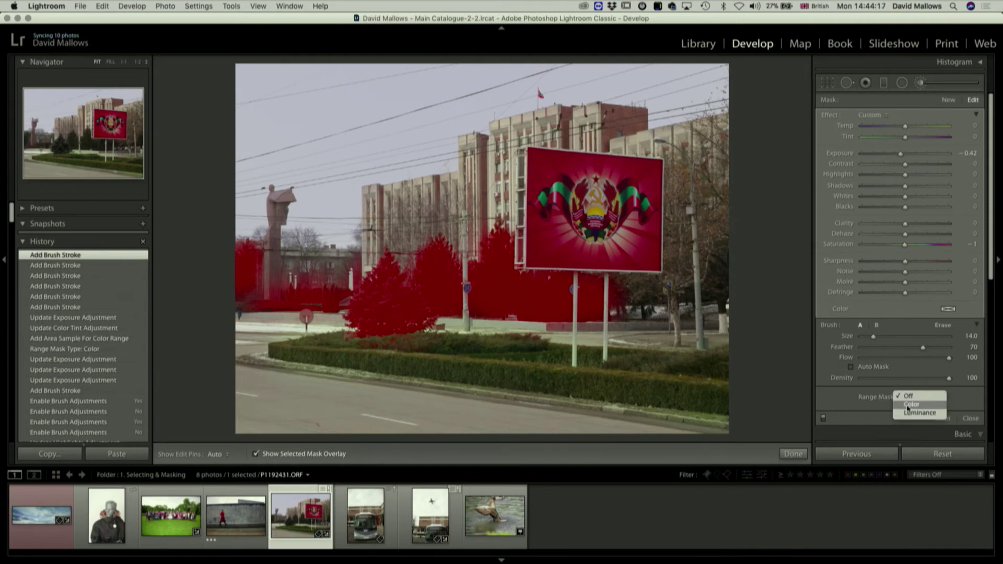
{"action": "left_click", "coordinate": [895, 407]}
{"action": "key", "text": "o"}
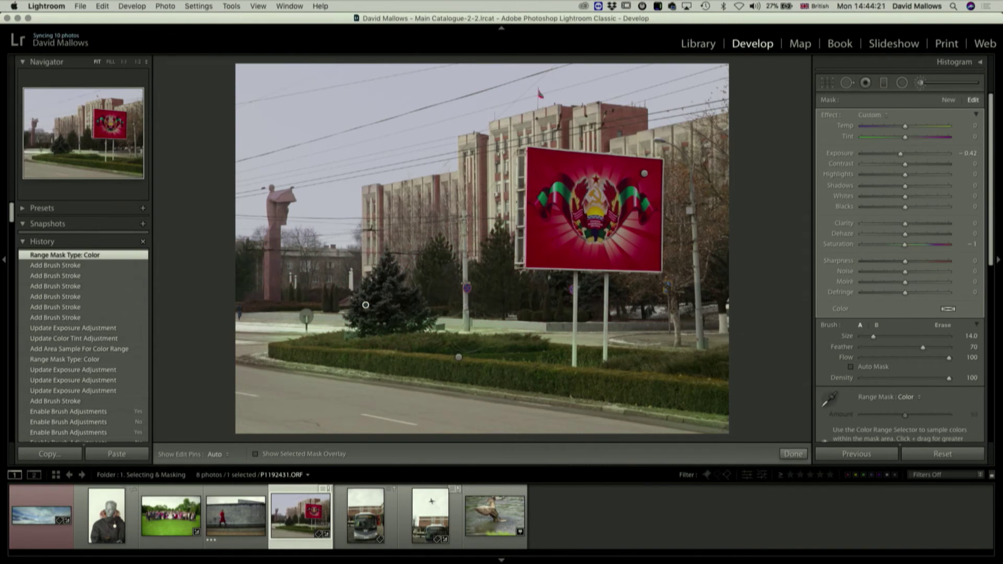
{"action": "left_click", "coordinate": [829, 400]}
{"action": "left_click_drag", "start_coordinate": [542, 283], "coordinate": [475, 310]}
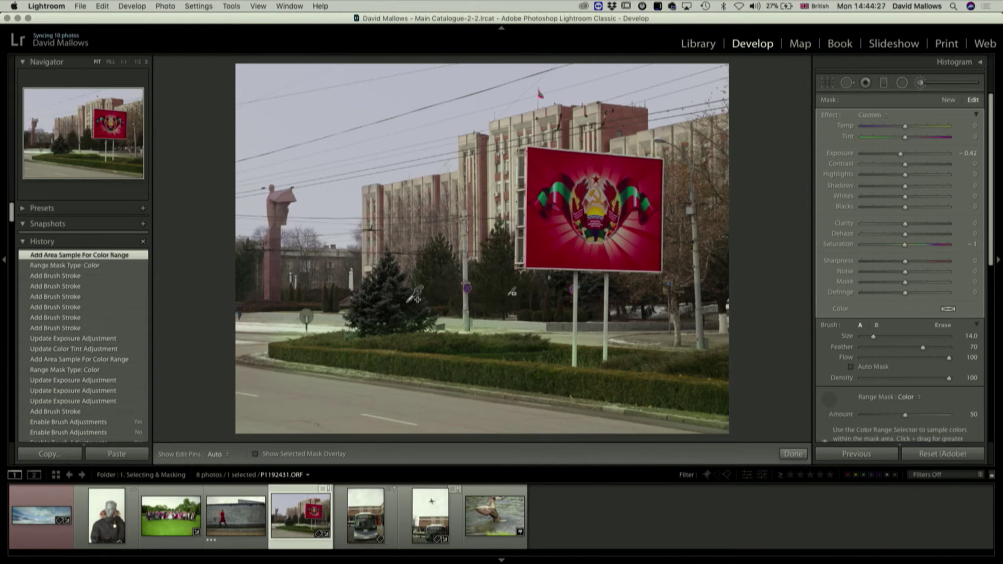
{"action": "left_click_drag", "start_coordinate": [403, 287], "coordinate": [361, 319]}
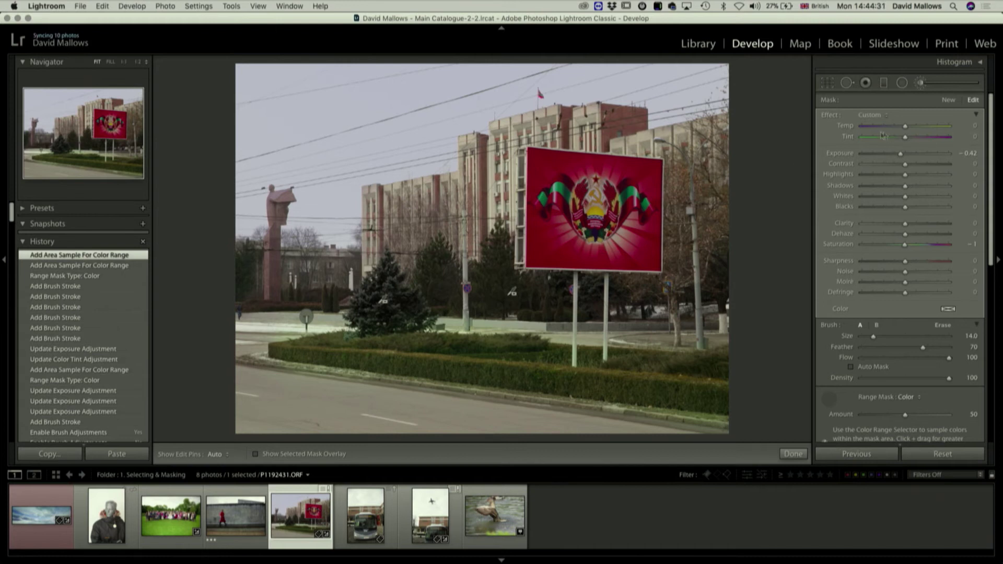
Set the tree brush's tint to -33, exposure to -0.10 and saturation to 29
{"action": "left_click_drag", "start_coordinate": [892, 136], "coordinate": [888, 135]}
{"action": "left_click", "coordinate": [905, 154]}
{"action": "left_click_drag", "start_coordinate": [905, 244], "coordinate": [920, 275]}
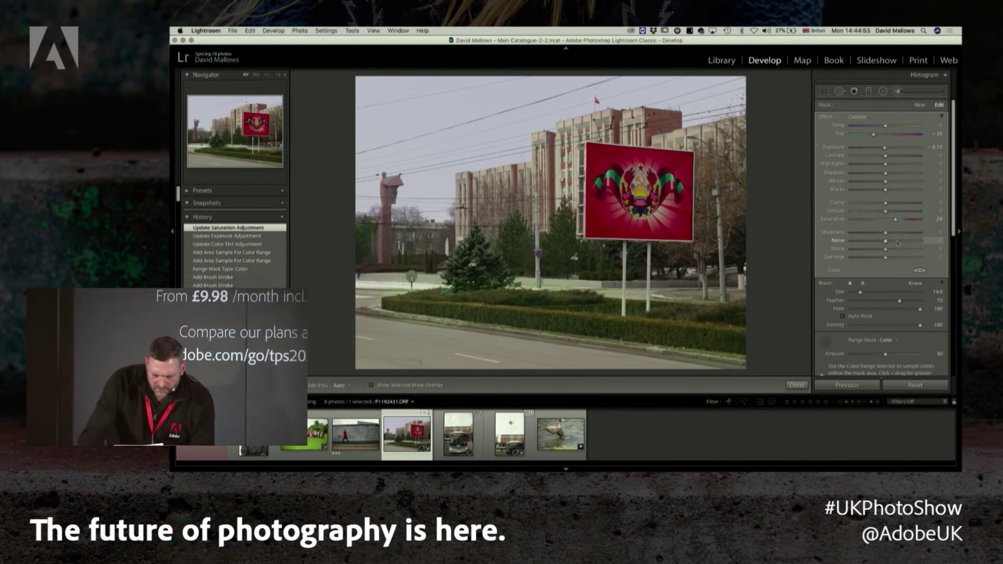
Close the brush adjustments, set the photo's overall temperature to 5,791, and compare the before and after views
{"action": "left_click", "coordinate": [899, 92]}
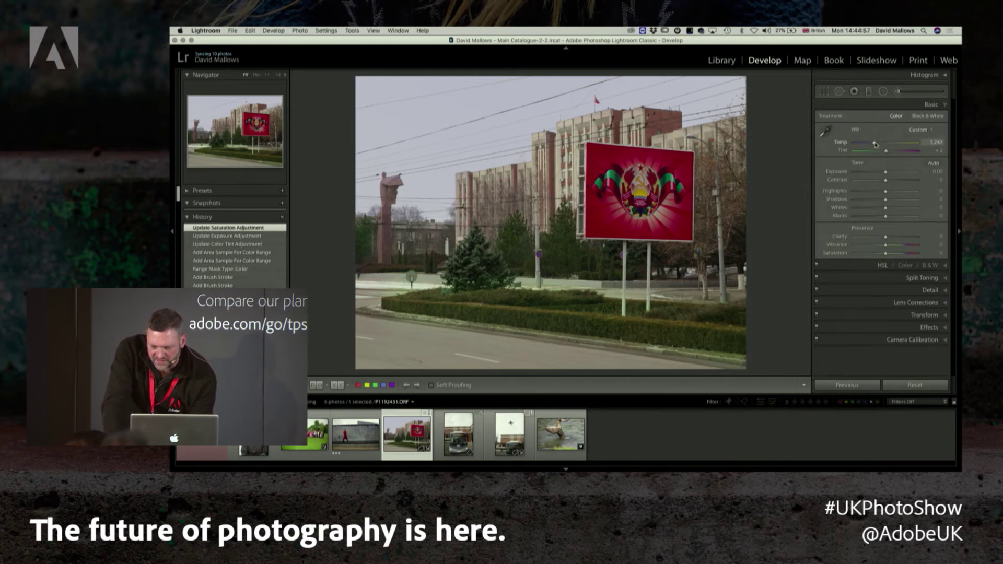
{"action": "left_click_drag", "start_coordinate": [877, 144], "coordinate": [877, 144]}
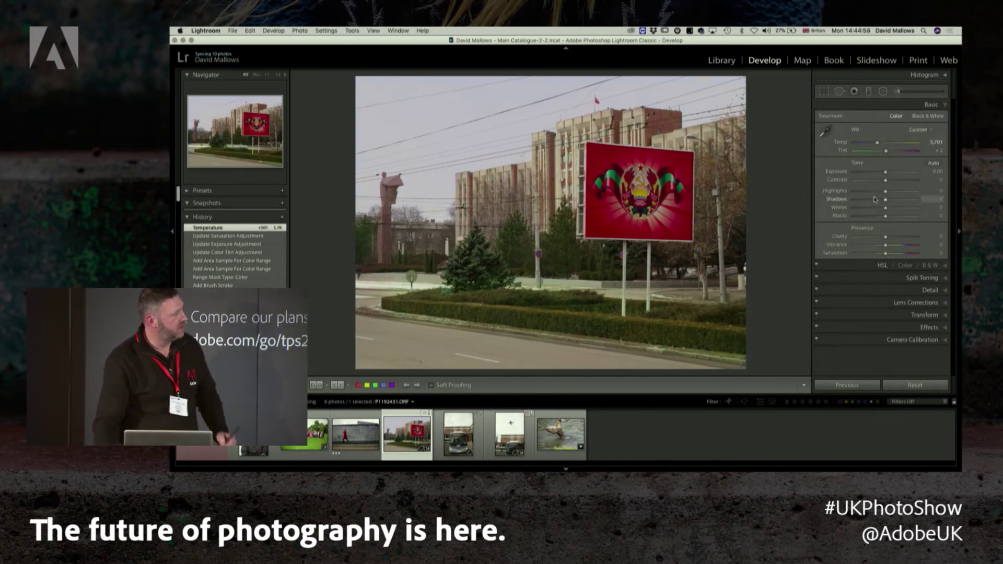
{"action": "key", "text": "backslash"}
{"action": "key", "text": "backslash"}
{"action": "key", "text": "backslash"}
{"action": "key", "text": "backslash"}
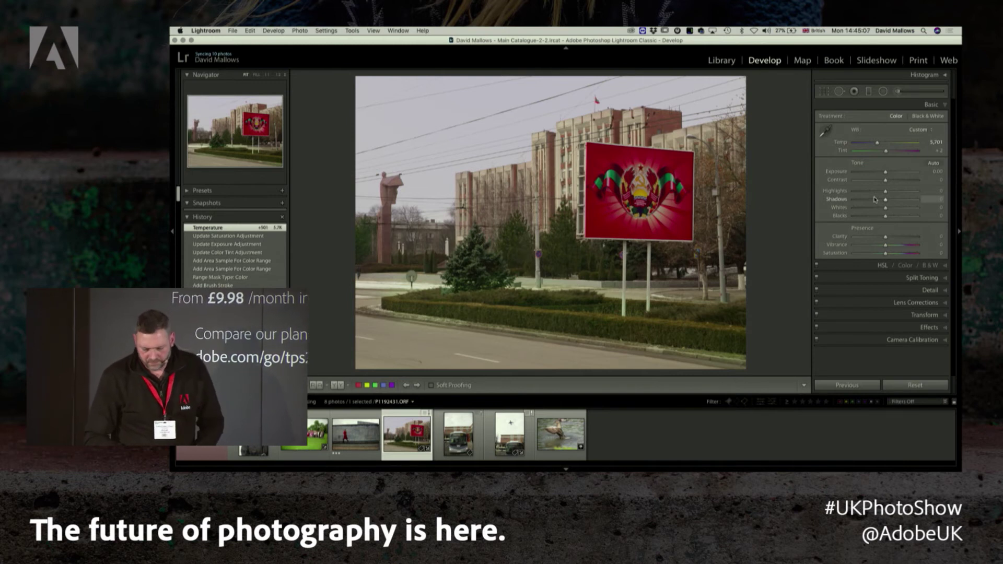
{"action": "key", "text": "super+Tab"}
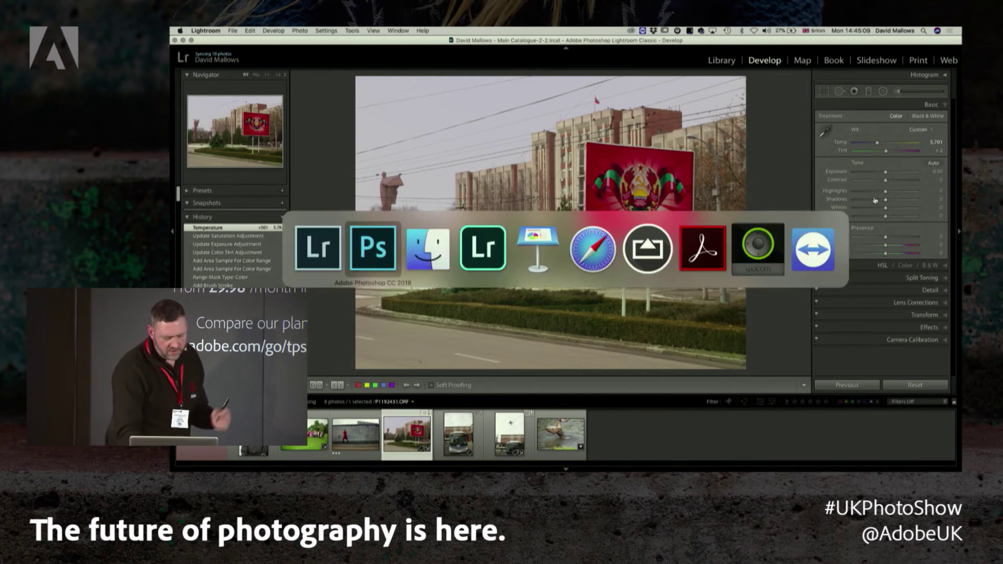
{"action": "key", "text": "super+shift+Tab"}
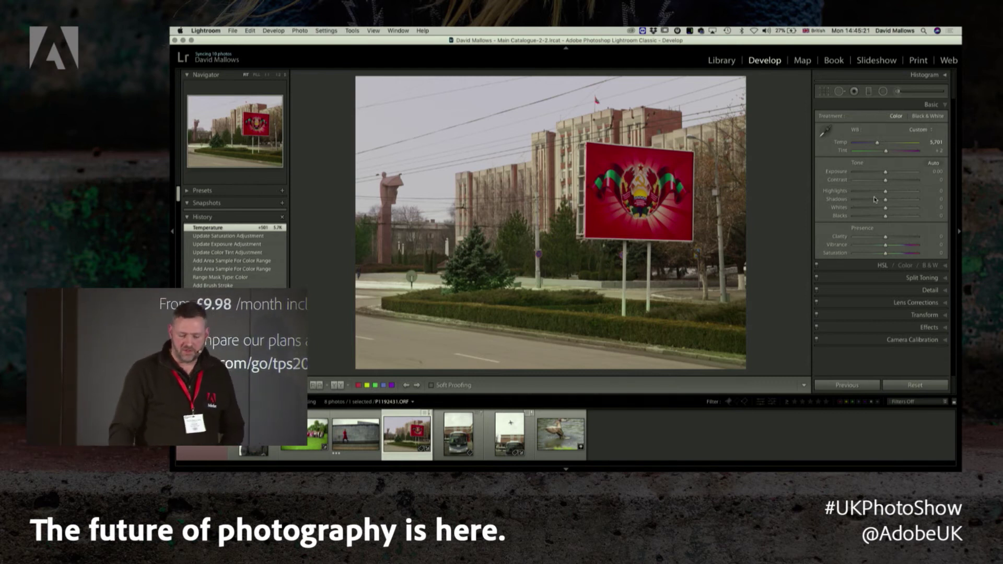
Go to the Library and open the portrait _MG_0630.CR2 from the 2. Retouch folder in the Develop module
{"action": "key", "text": "e"}
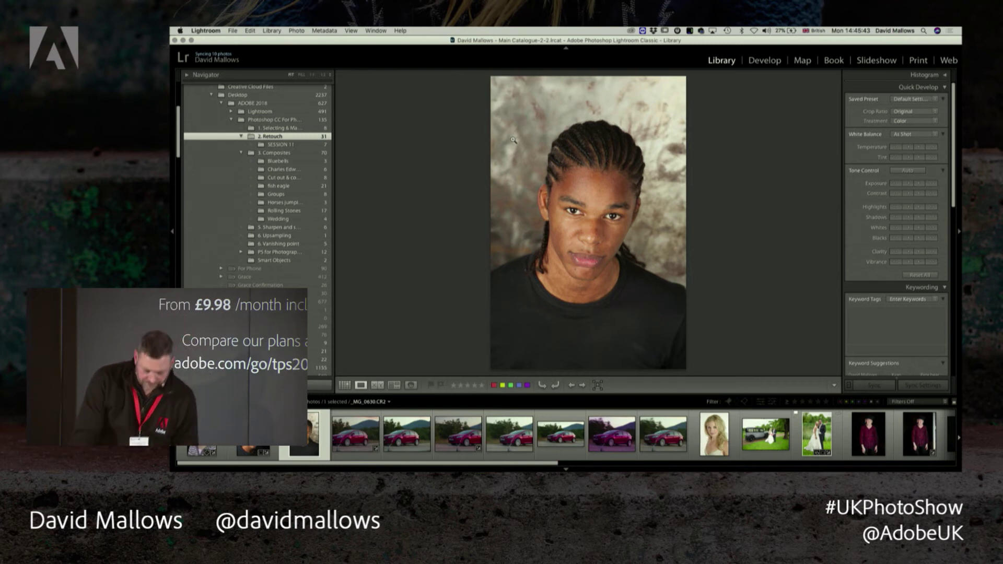
{"action": "key", "text": "d"}
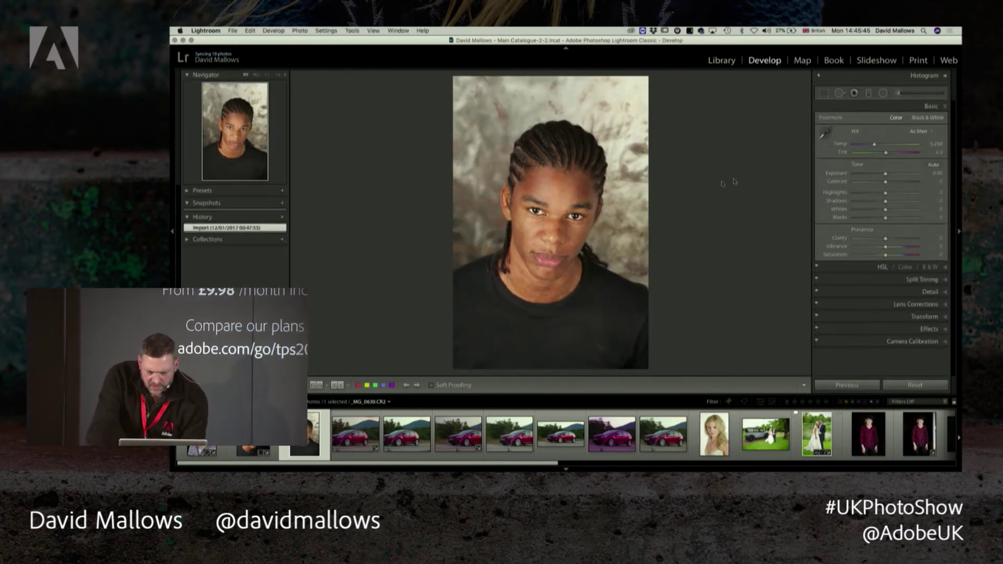
Add a diagonal graduated filter across the portrait with exposure -0.77 and a Luminance range mask
{"action": "left_click", "coordinate": [869, 96]}
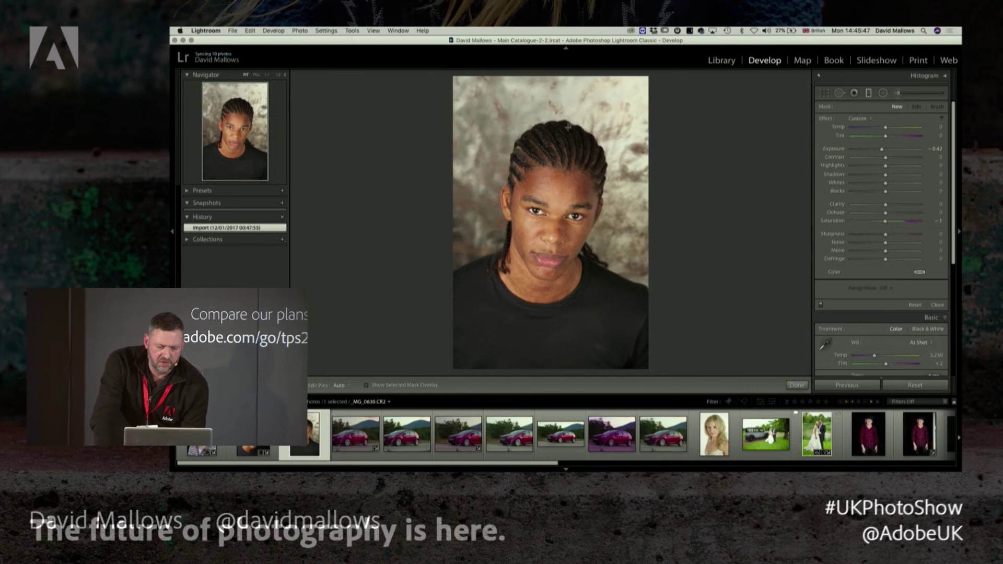
{"action": "left_click_drag", "start_coordinate": [558, 145], "coordinate": [536, 200]}
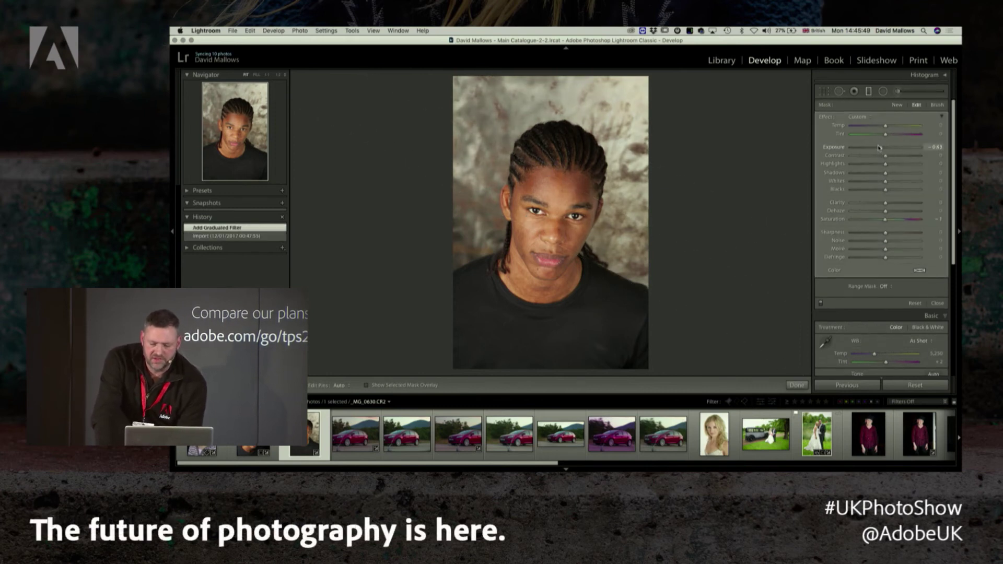
{"action": "left_click_drag", "start_coordinate": [882, 149], "coordinate": [878, 149]}
{"action": "left_click", "coordinate": [882, 288]}
{"action": "left_click", "coordinate": [897, 299]}
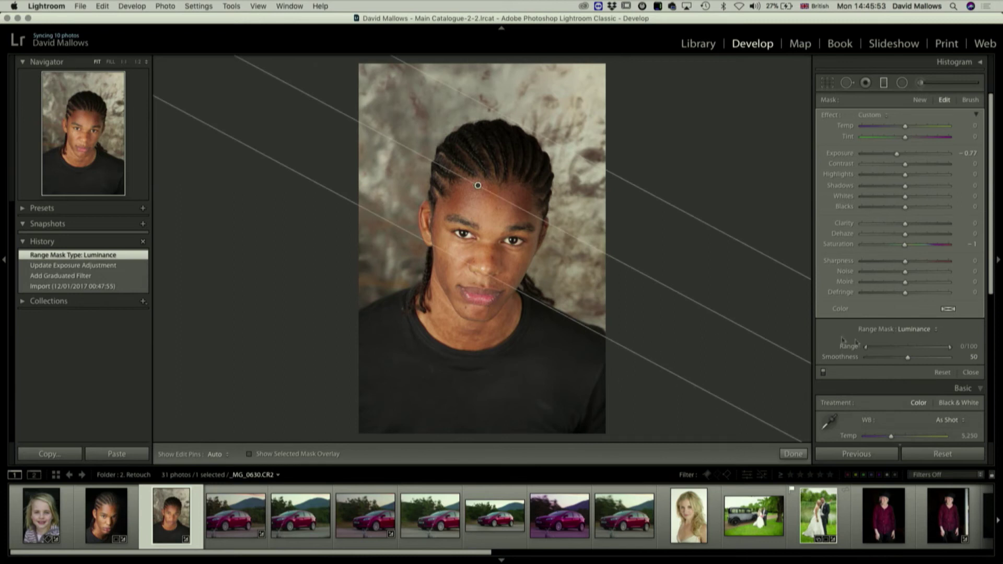
Refine the luminance mask to range 76/100 and smoothness 77 with exposure -0.72, and delete the graduated filter
{"action": "left_click_drag", "start_coordinate": [866, 347], "coordinate": [918, 358]}
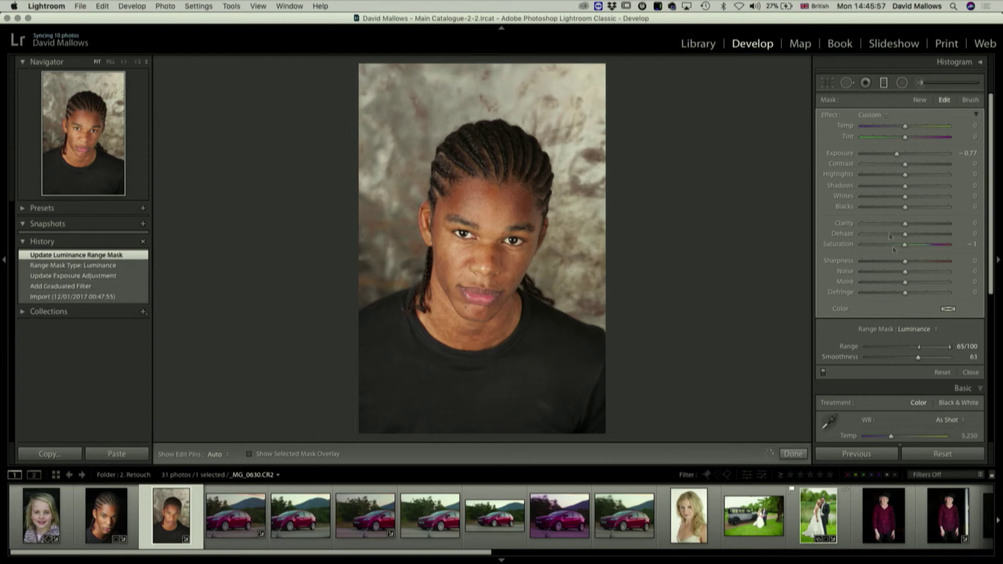
{"action": "mouse_move", "coordinate": [897, 153]}
{"action": "left_mouse_down"}
{"action": "mouse_move", "coordinate": [883, 153]}
{"action": "mouse_move", "coordinate": [894, 153]}
{"action": "left_mouse_up"}
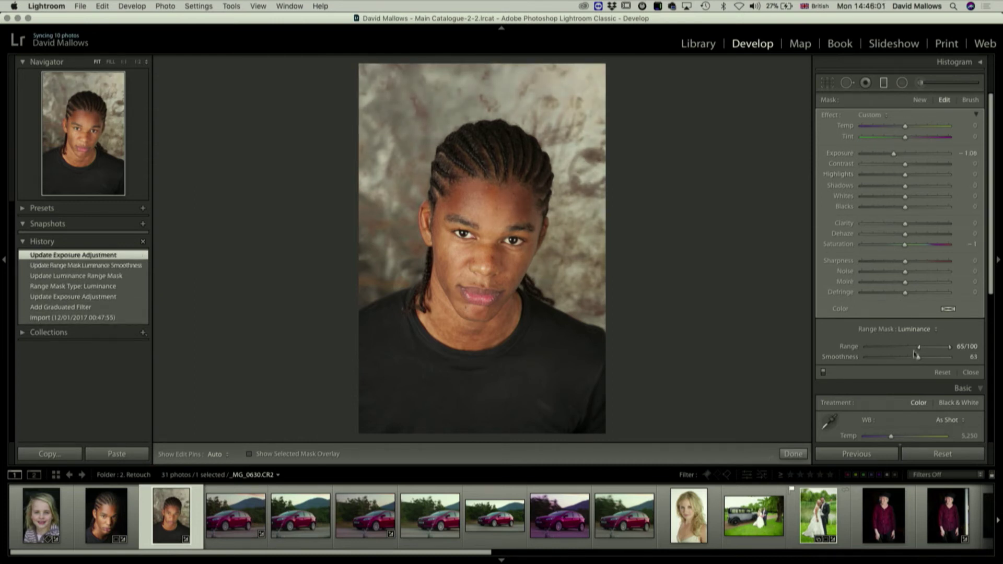
{"action": "left_click_drag", "start_coordinate": [932, 357], "coordinate": [929, 358]}
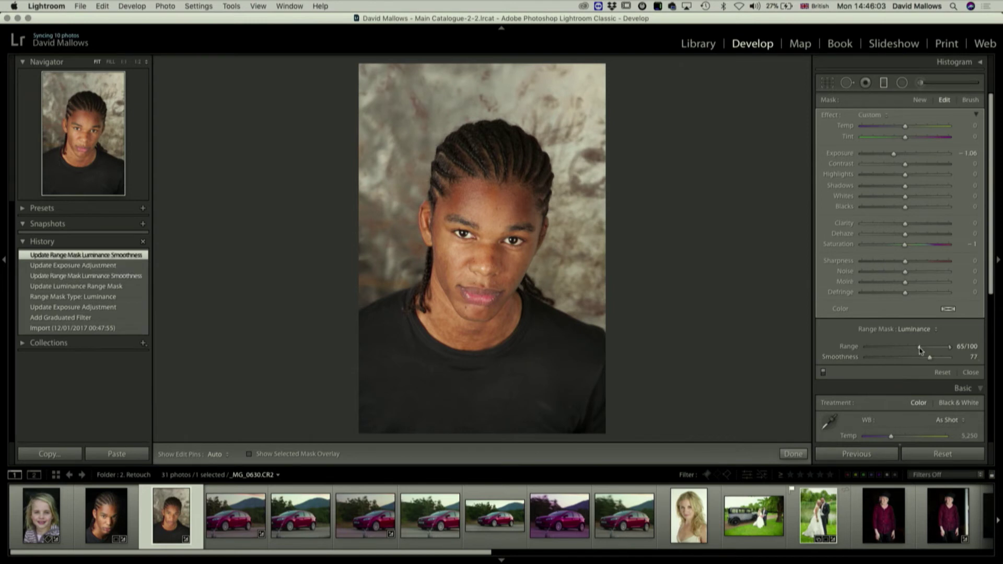
{"action": "left_click_drag", "start_coordinate": [894, 153], "coordinate": [897, 156]}
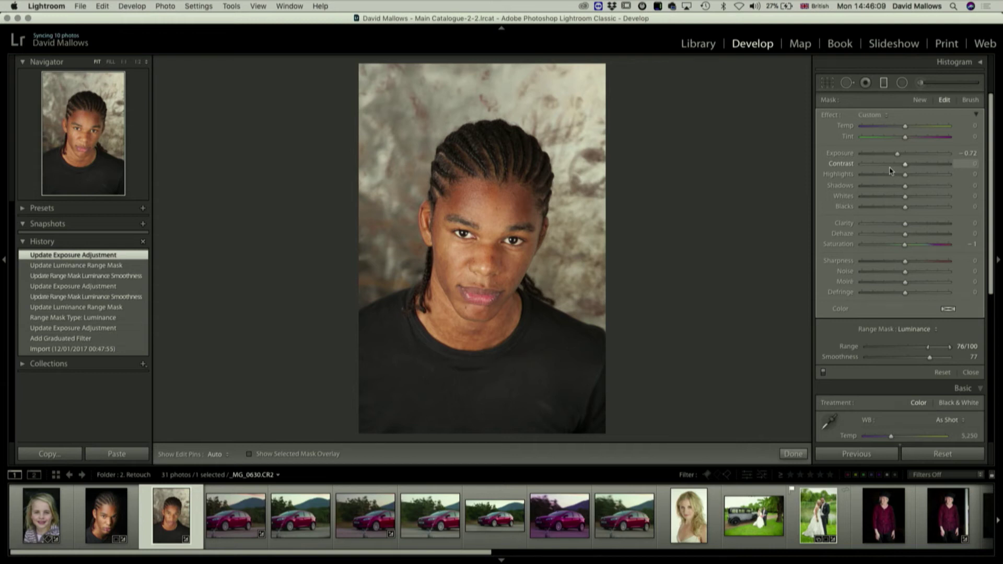
{"action": "key", "text": "Delete"}
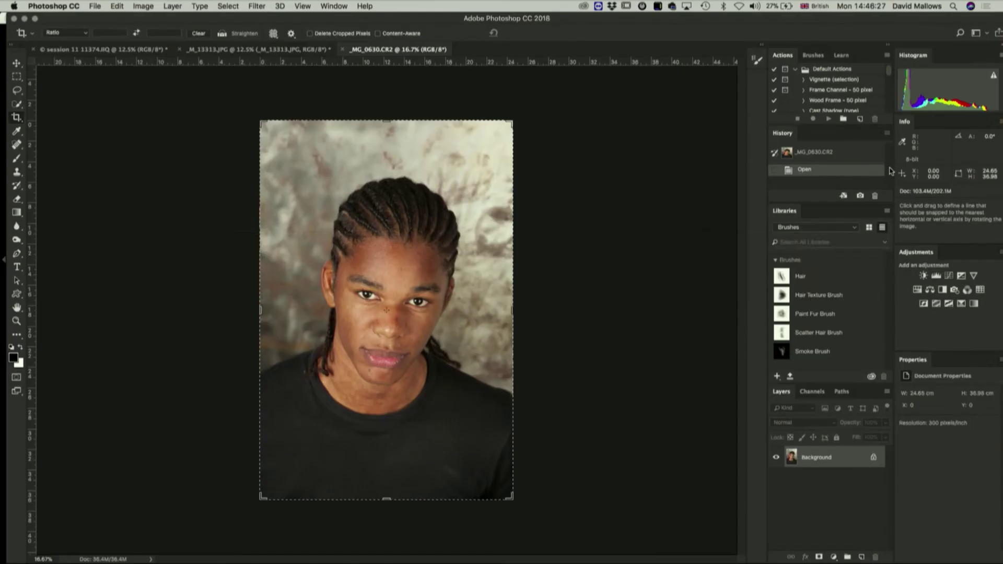
{"action": "key", "text": "super+Tab"}
{"action": "key", "text": "super+shift+Tab"}
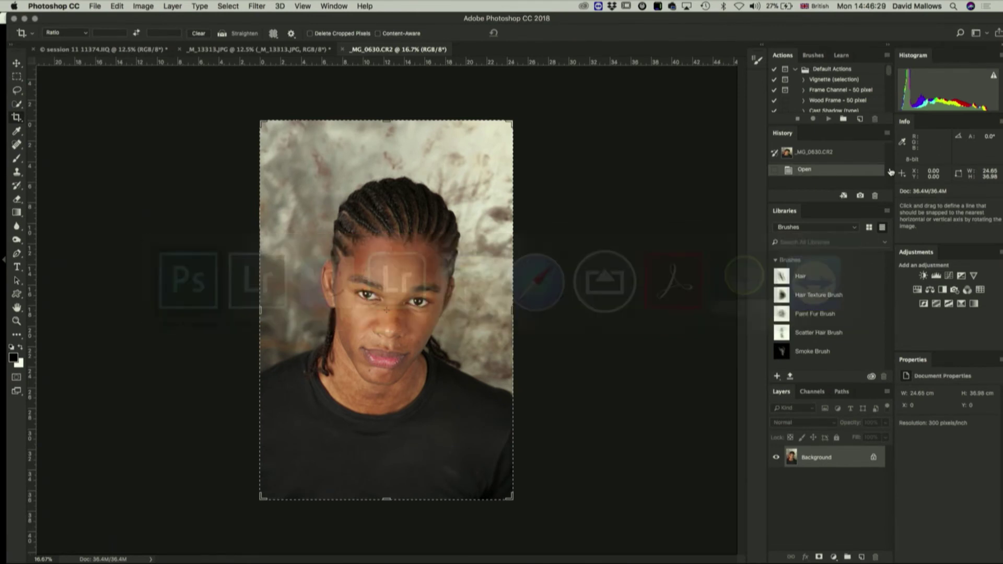
Activate the Rectangular Marquee tool and automatically select the man in the portrait with Select Subject
{"action": "key", "text": "m"}
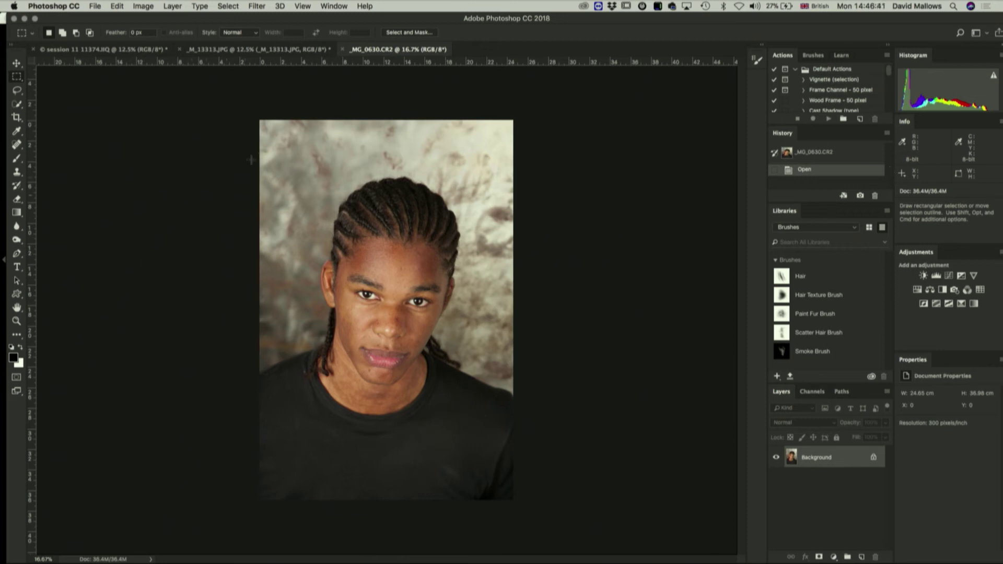
{"action": "left_click", "coordinate": [409, 33]}
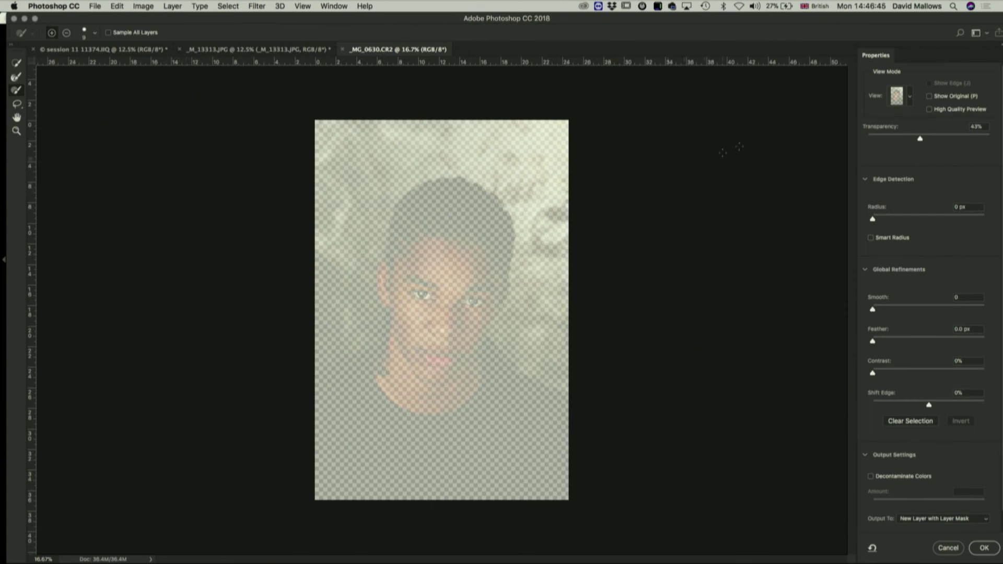
{"action": "left_click", "coordinate": [947, 548]}
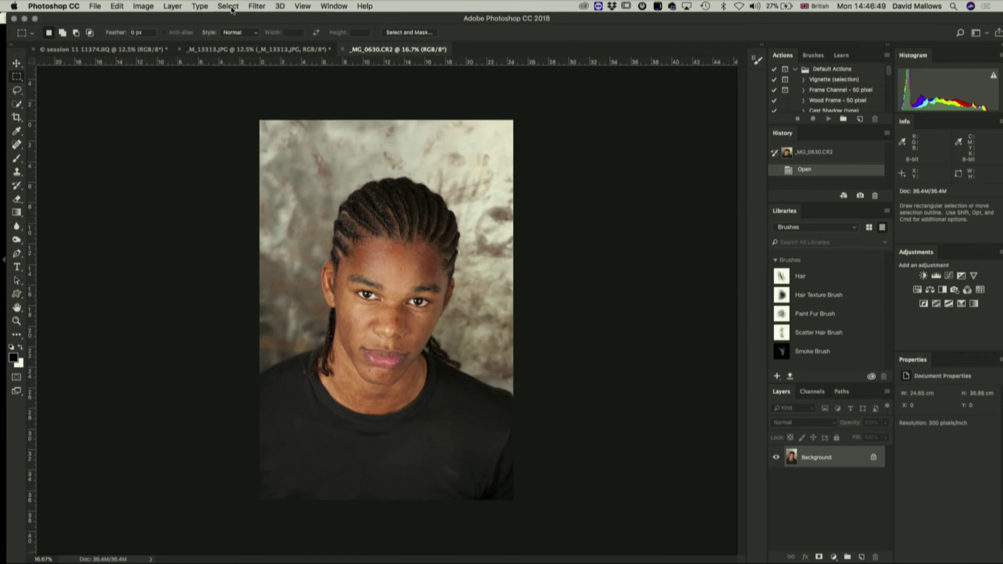
{"action": "left_click", "coordinate": [229, 6]}
{"action": "left_click", "coordinate": [261, 130]}
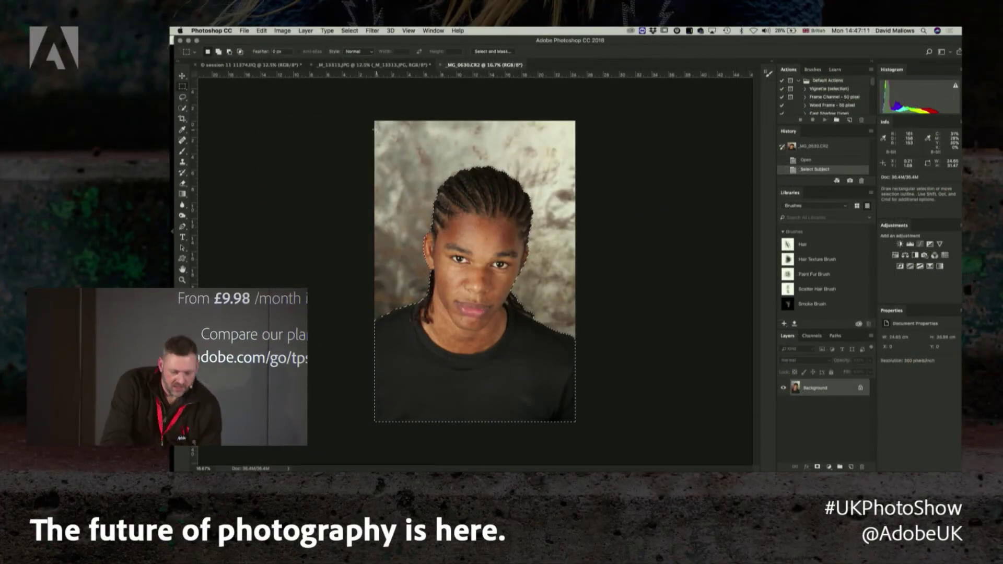
Open the subject selection in Select and Mask and examine its edges around the face and braided hair up close
{"action": "left_click", "coordinate": [494, 52]}
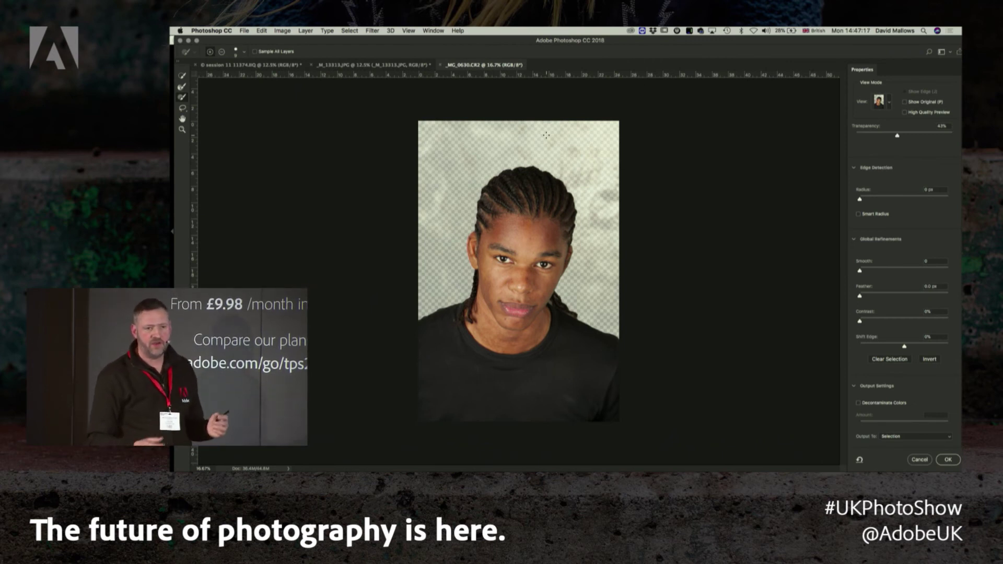
{"action": "key", "text": "super+plus"}
{"action": "key", "text": "super+plus"}
{"action": "key", "text": "super+plus"}
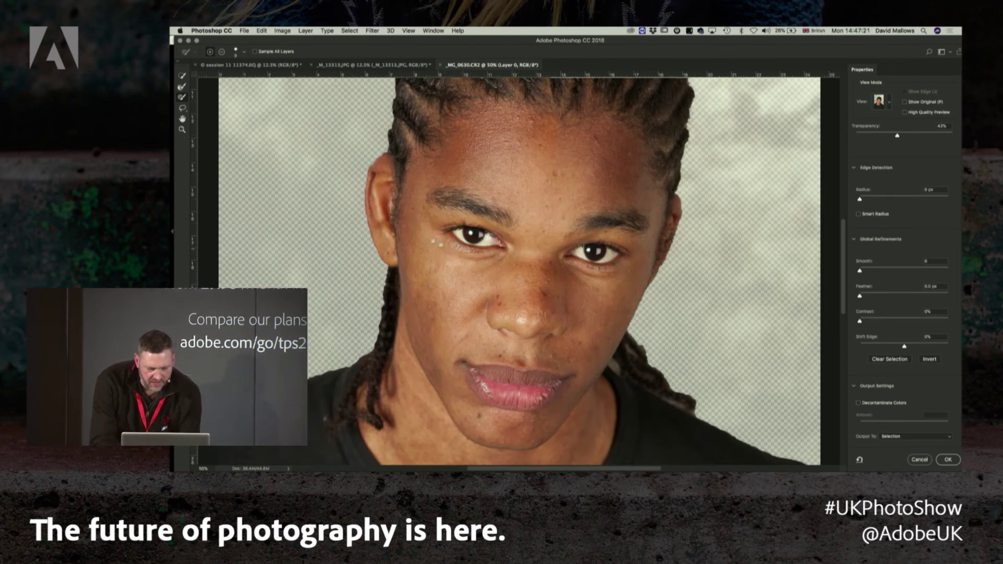
{"action": "left_click_drag", "start_coordinate": [412, 212], "coordinate": [464, 292]}
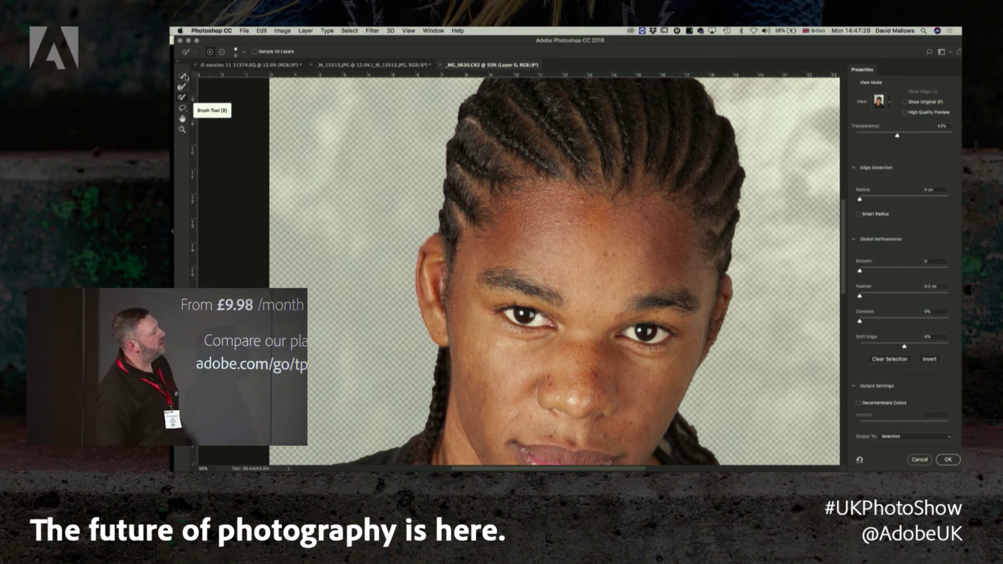
Remove leftover background around the braids beside the neck from the selection with the Quick Selection tool
{"action": "left_click", "coordinate": [183, 76]}
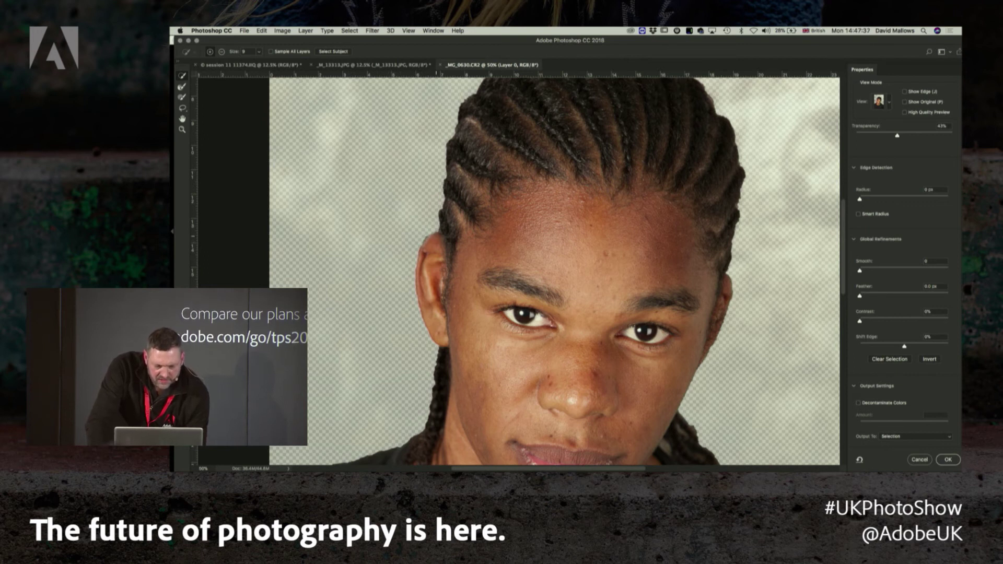
{"action": "scroll", "coordinate": [515, 268], "scroll_direction": "down", "scroll_amount": 5}
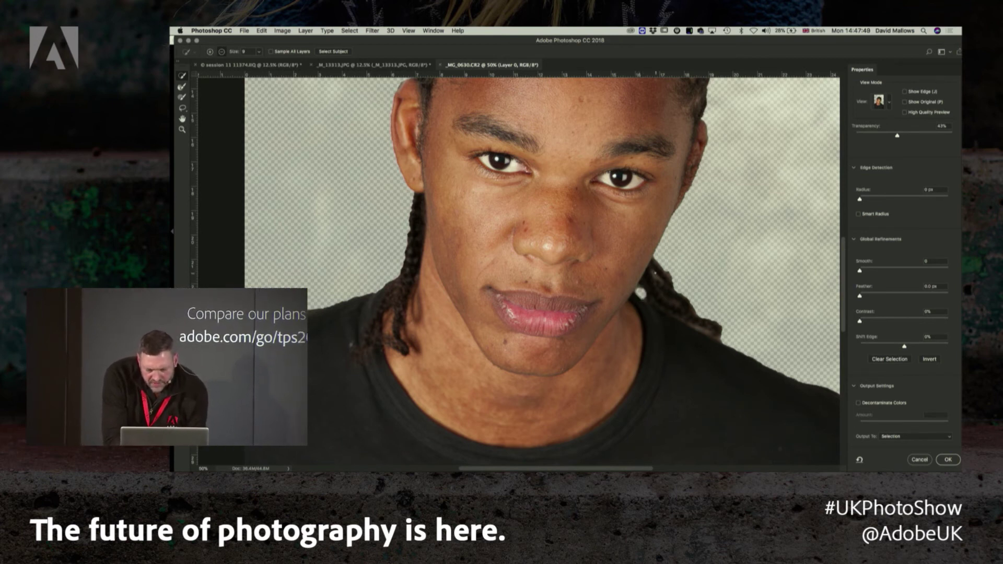
{"action": "left_click_drag", "start_coordinate": [697, 332], "coordinate": [716, 336]}
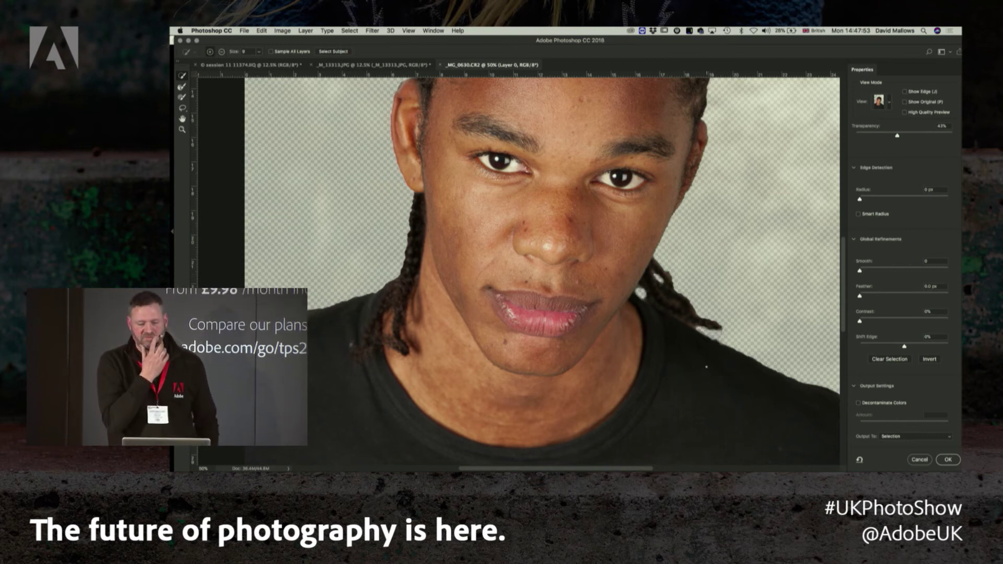
{"action": "key", "text": "super+minus"}
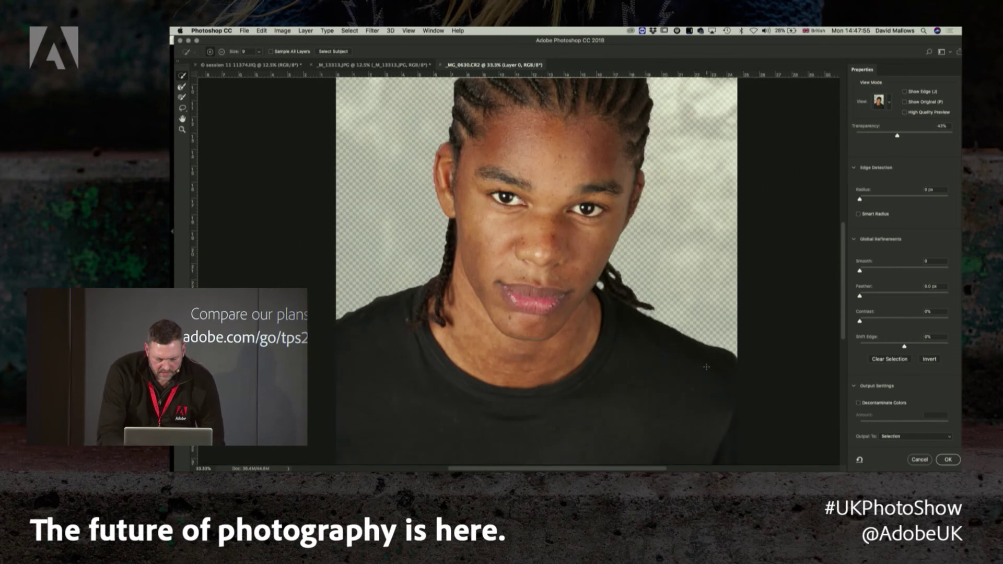
Refine the selection along the top and both sides of the braided hairline with the Refine Edge Brush
{"action": "key", "text": "super+plus"}
{"action": "key", "text": "super+plus"}
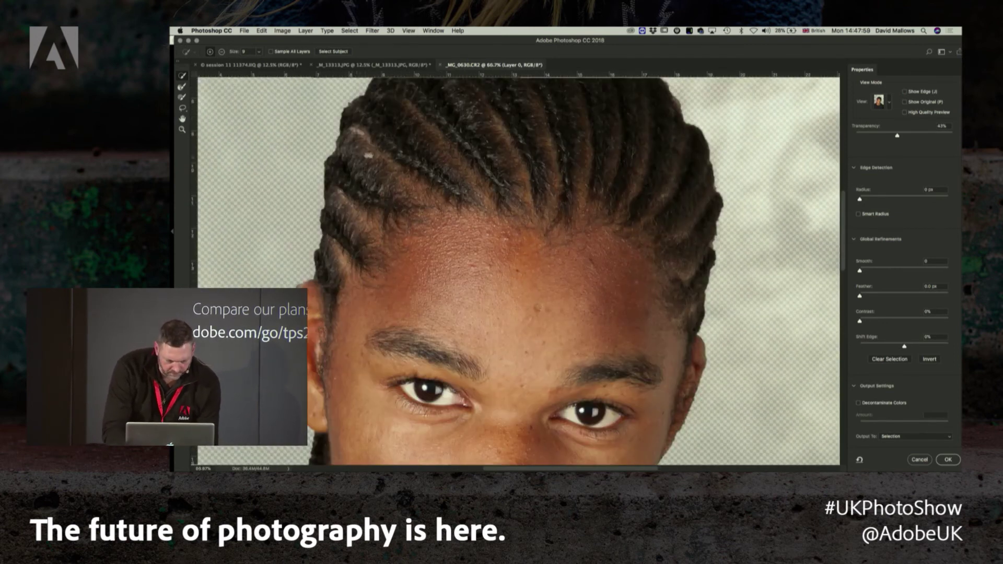
{"action": "scroll", "coordinate": [394, 270], "scroll_direction": "up", "scroll_amount": 4}
{"action": "left_click", "coordinate": [182, 88]}
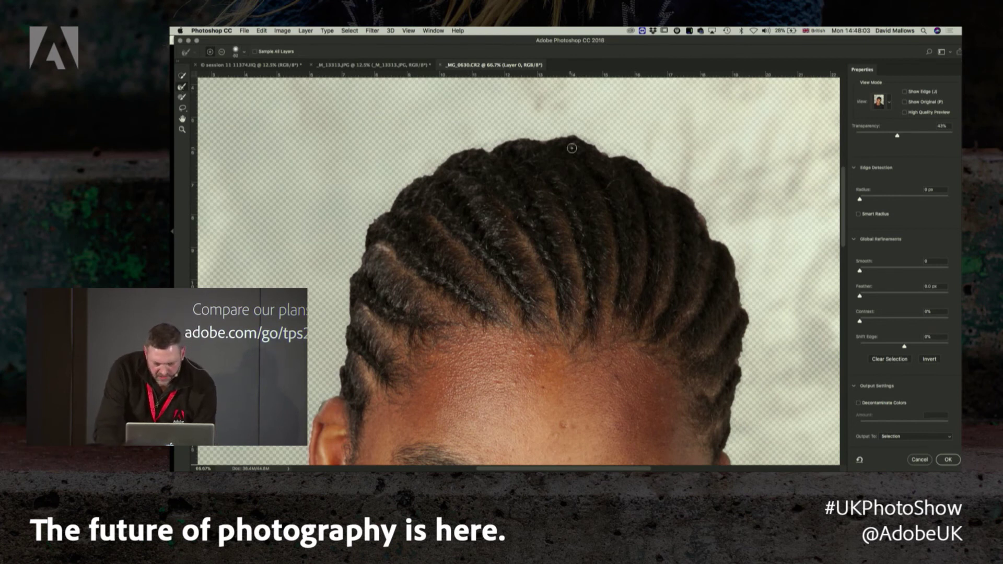
{"action": "mouse_move", "coordinate": [580, 140]}
{"action": "left_mouse_down"}
{"action": "mouse_move", "coordinate": [690, 200]}
{"action": "mouse_move", "coordinate": [732, 273]}
{"action": "left_mouse_up"}
{"action": "left_click_drag", "start_coordinate": [738, 368], "coordinate": [730, 423]}
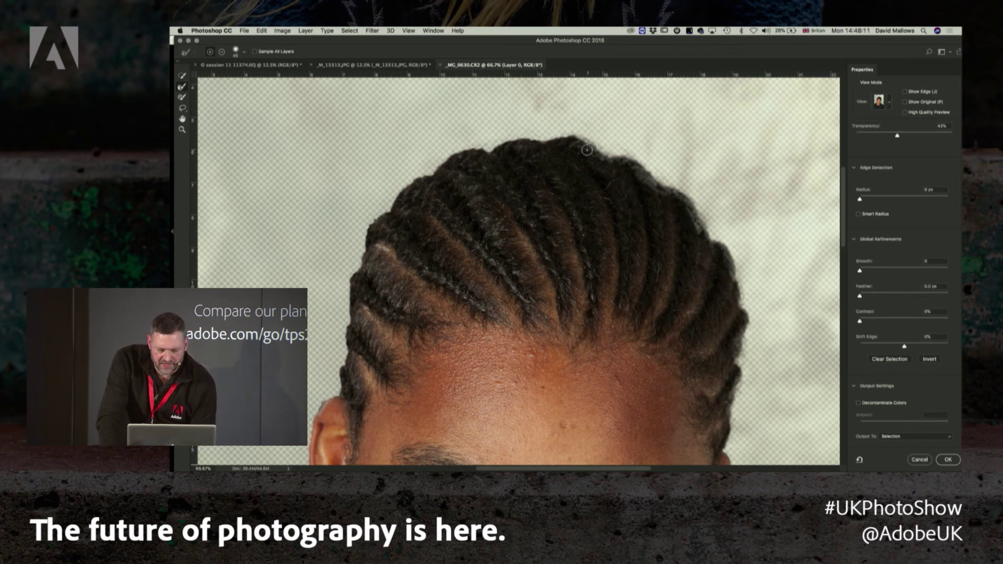
{"action": "mouse_move", "coordinate": [563, 138]}
{"action": "left_mouse_down"}
{"action": "mouse_move", "coordinate": [471, 140]}
{"action": "mouse_move", "coordinate": [401, 184]}
{"action": "left_mouse_up"}
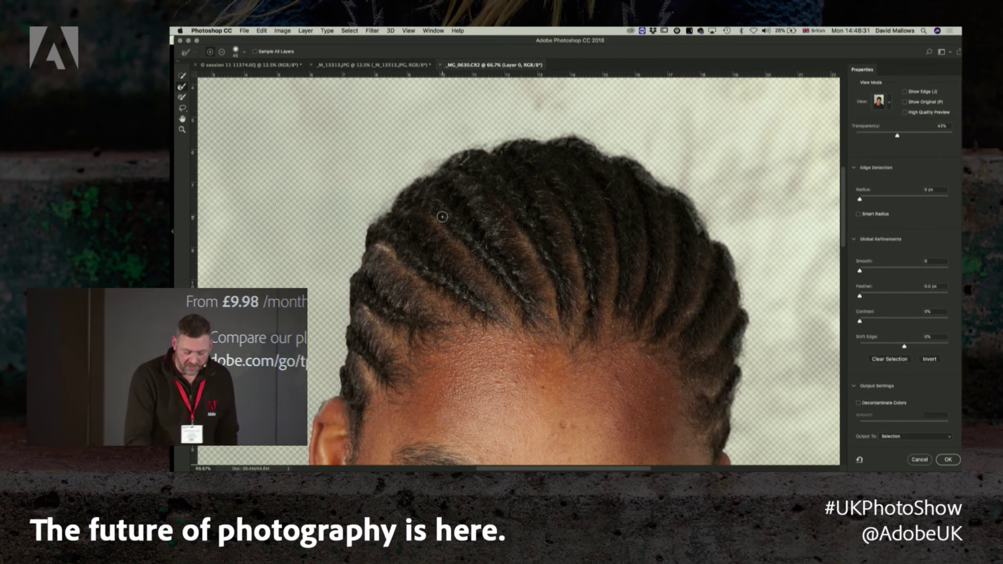
{"action": "key", "text": "b"}
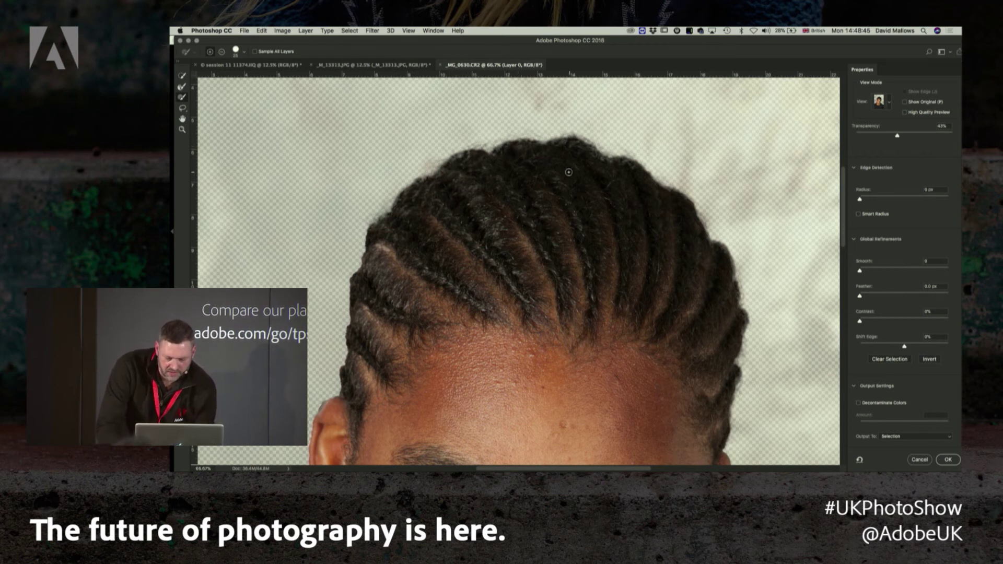
Output the refined selection to a new layer with a layer mask and fit the whole cut-out portrait in view
{"action": "key", "text": "super+minus"}
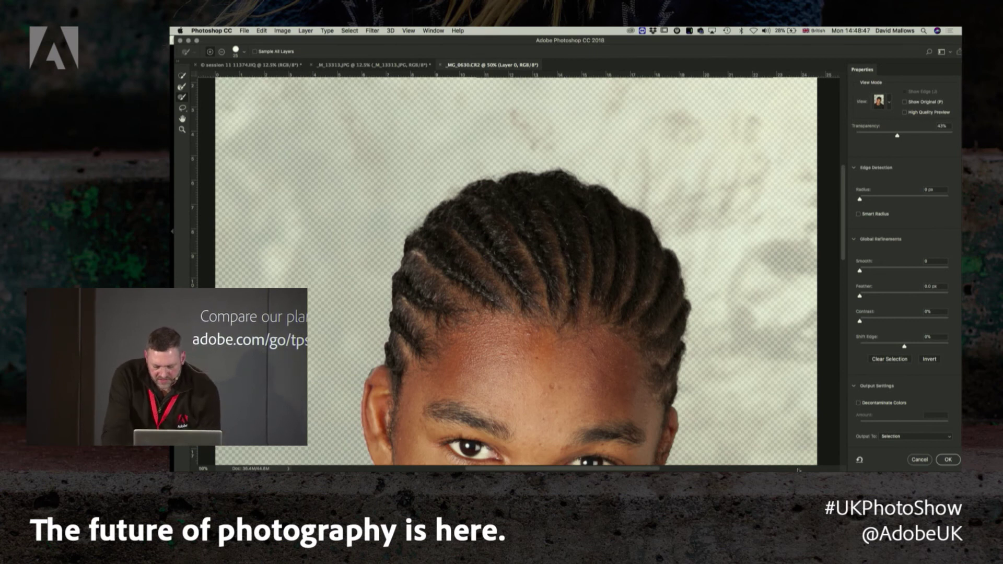
{"action": "left_click", "coordinate": [890, 435]}
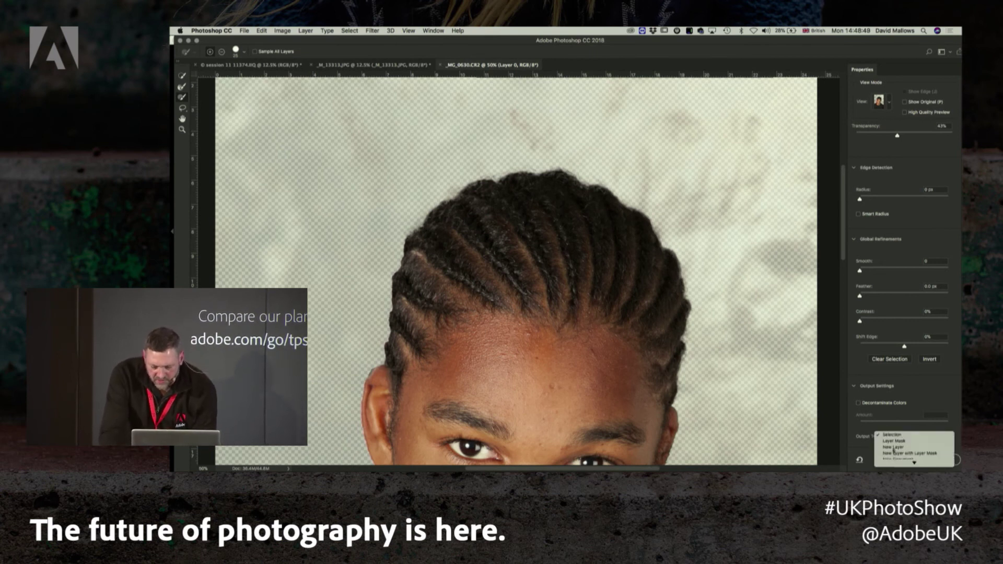
{"action": "left_click", "coordinate": [891, 427]}
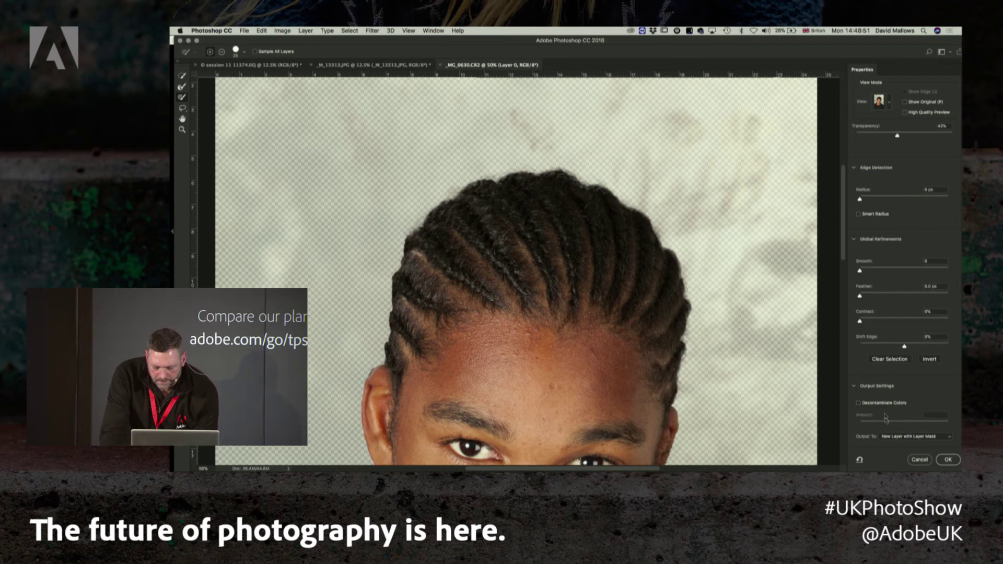
{"action": "left_click", "coordinate": [946, 460]}
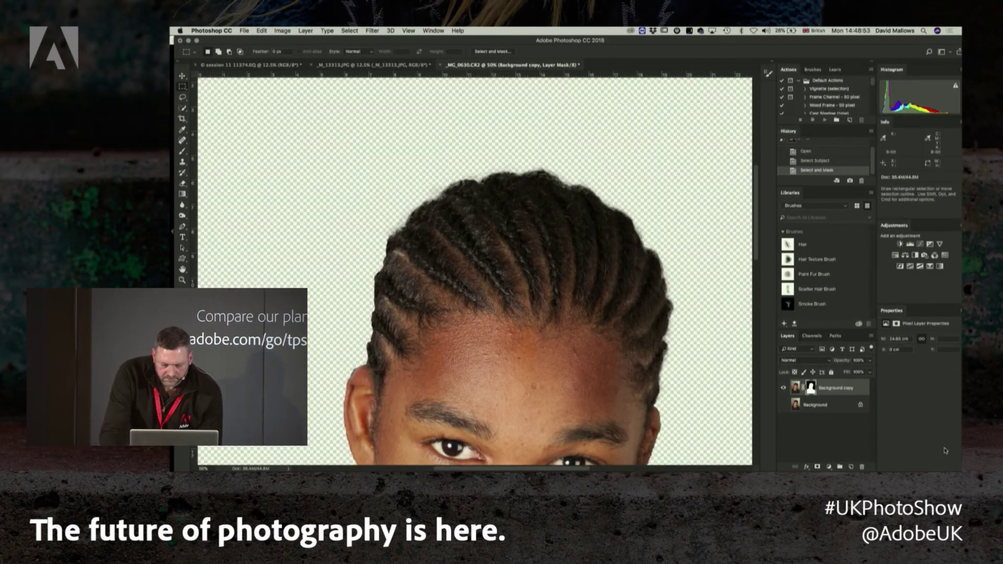
{"action": "key", "text": "super+minus"}
{"action": "key", "text": "super+minus"}
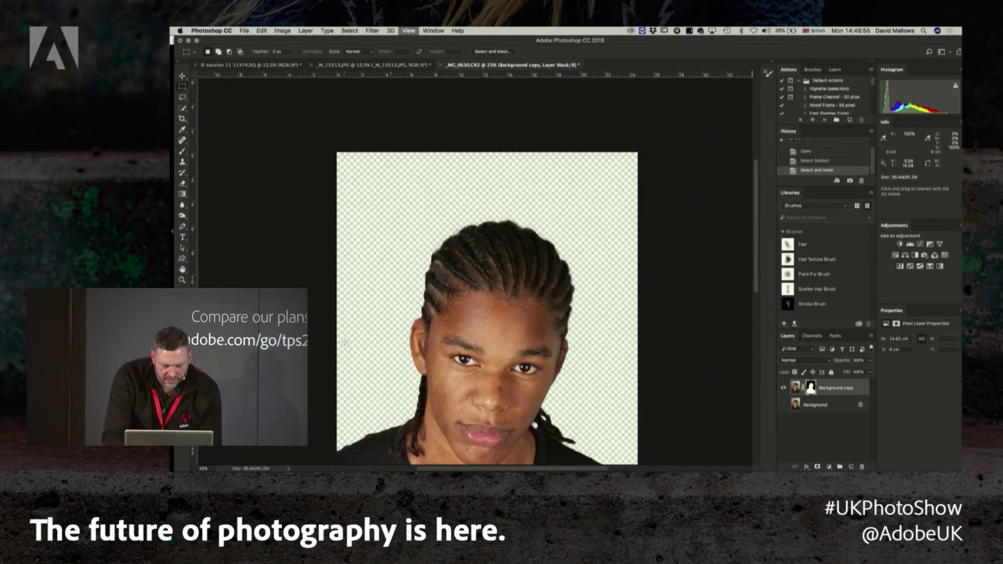
{"action": "key", "text": "super+0"}
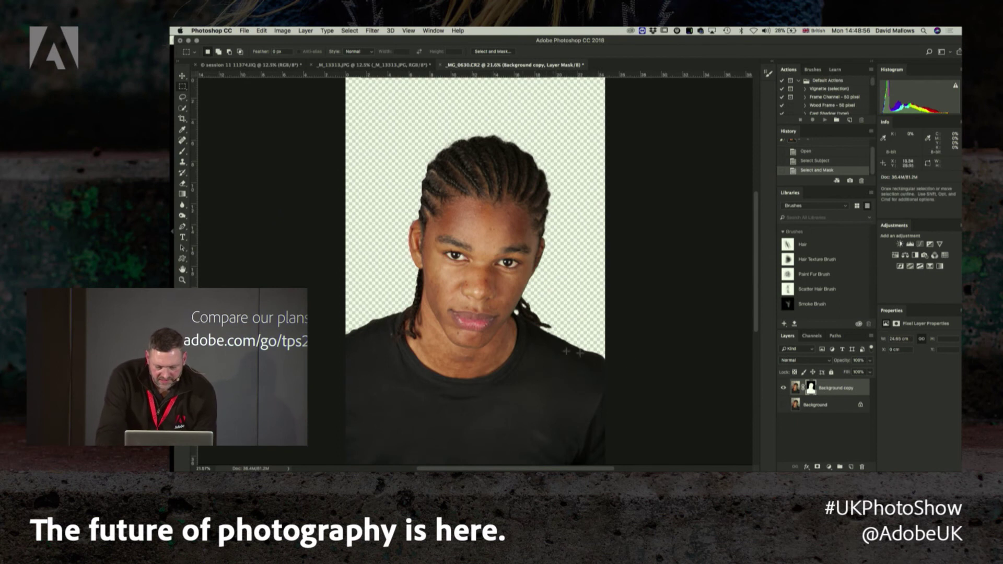
Show the Background layer and darken it with a Levels adjustment directly above it, using midtones 0.58 and output white 183
{"action": "left_click", "coordinate": [782, 404]}
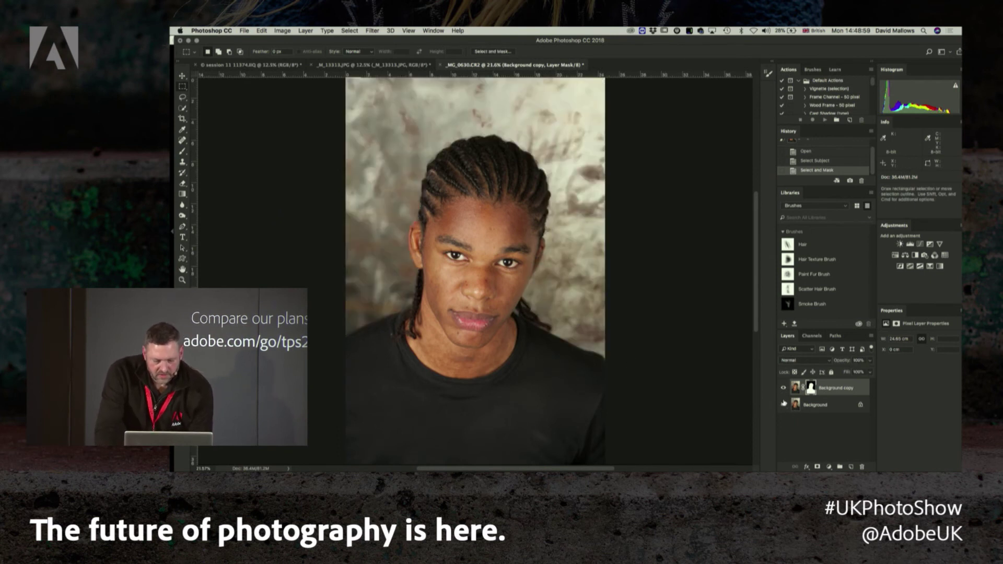
{"action": "left_click", "coordinate": [831, 405]}
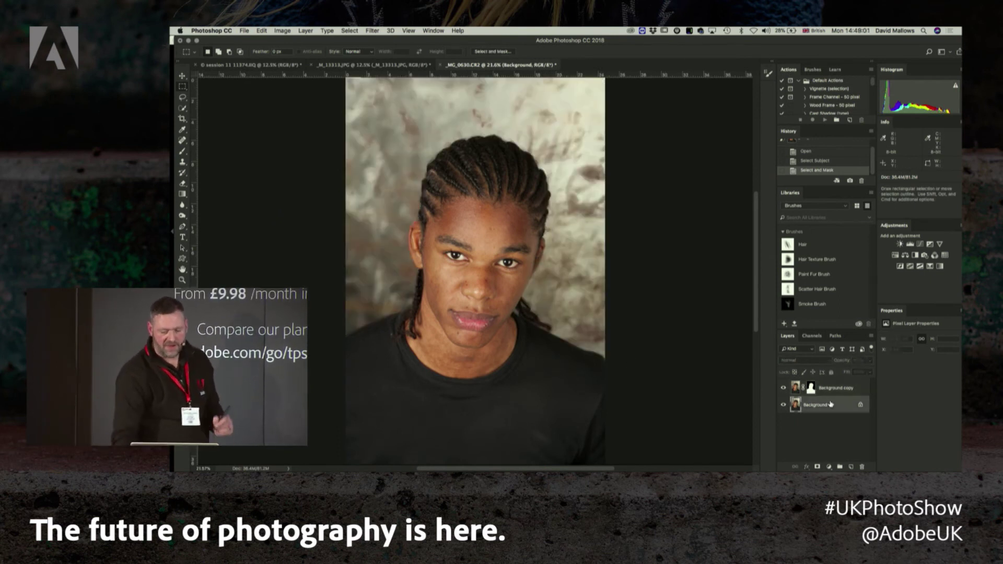
{"action": "left_click", "coordinate": [910, 244]}
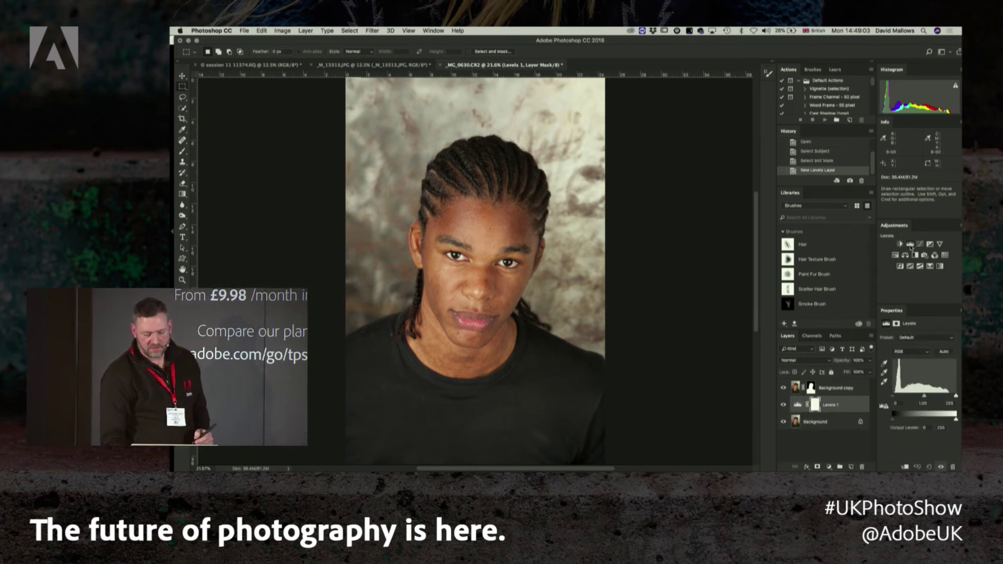
{"action": "left_click_drag", "start_coordinate": [923, 397], "coordinate": [937, 421]}
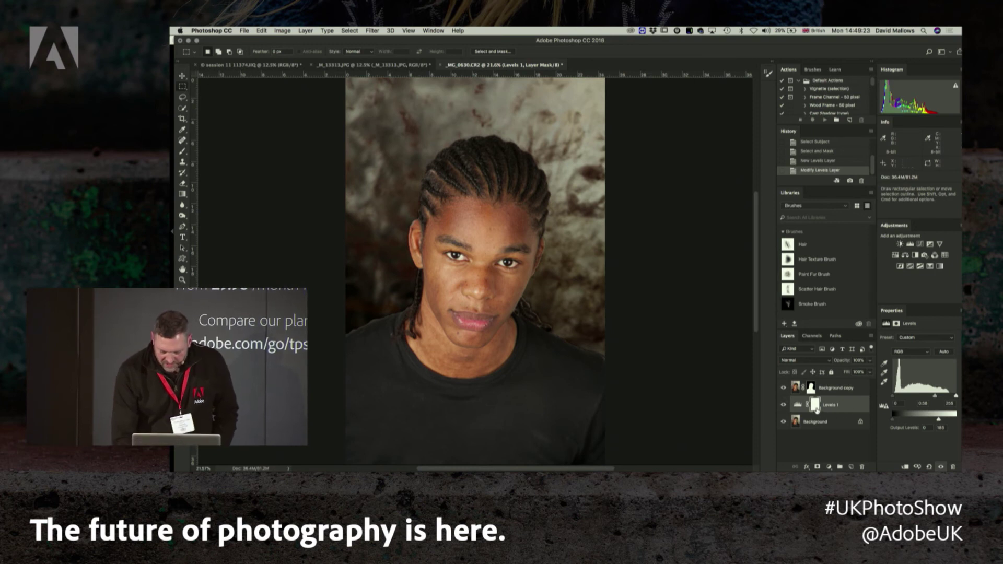
Apply a diagonal black-to-white gradient to the Levels mask, from beside the man's neck to the opposite upper edge of his hair
{"action": "key", "text": "g"}
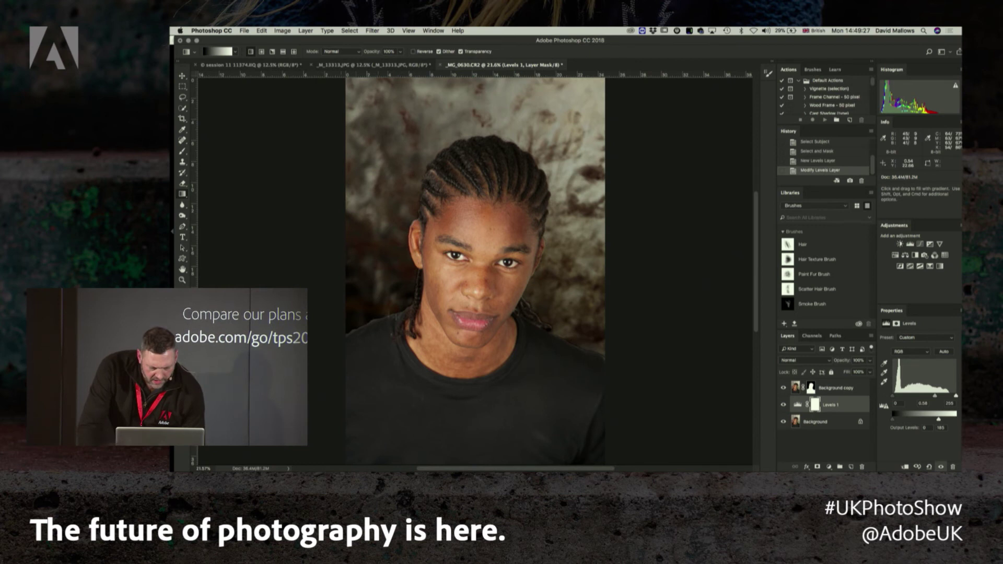
{"action": "left_click_drag", "start_coordinate": [417, 310], "coordinate": [529, 159]}
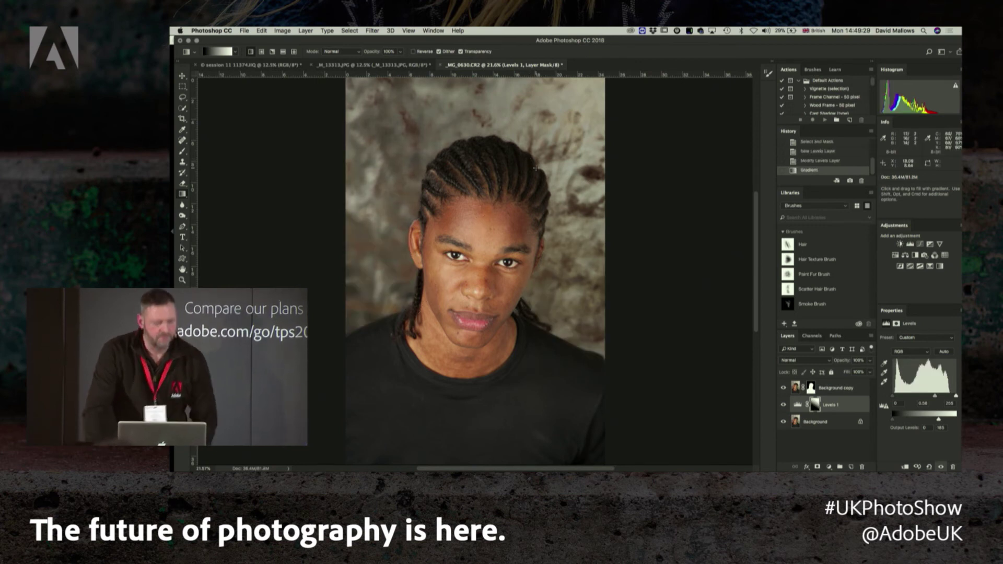